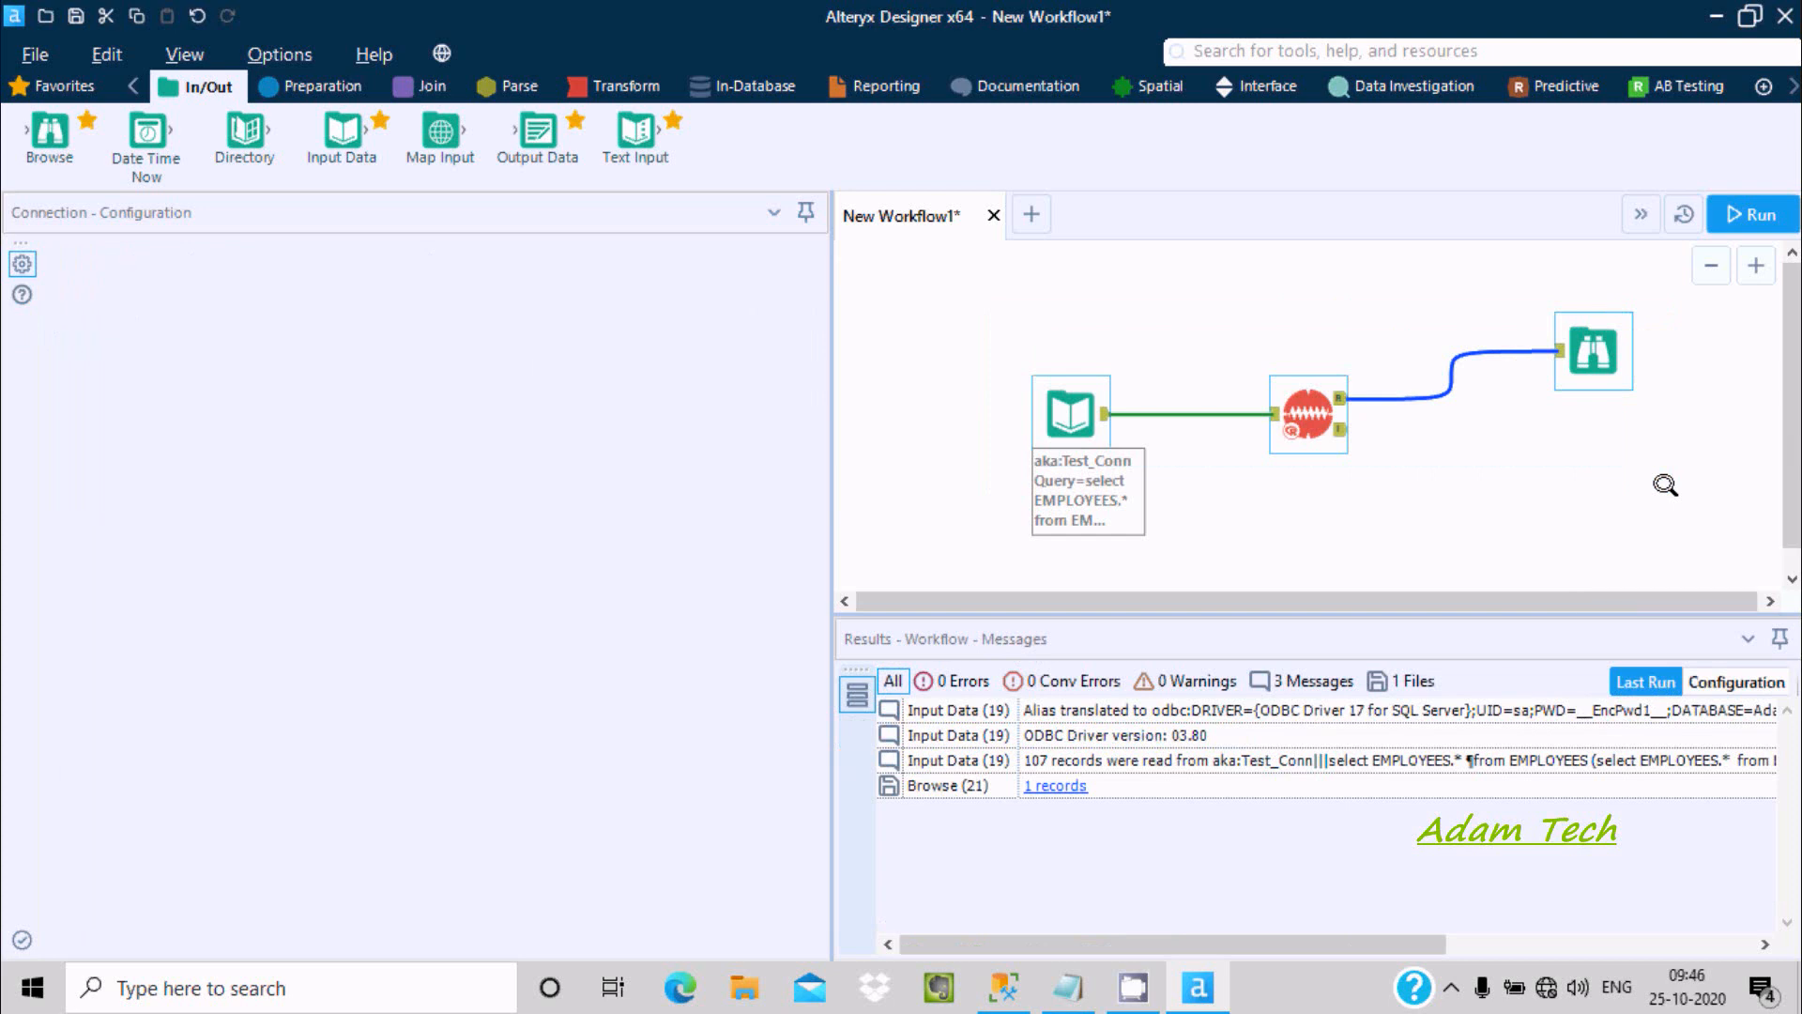
Delete the existing tools from the canvas and place a new Input Data tool on it.
key("Delete")
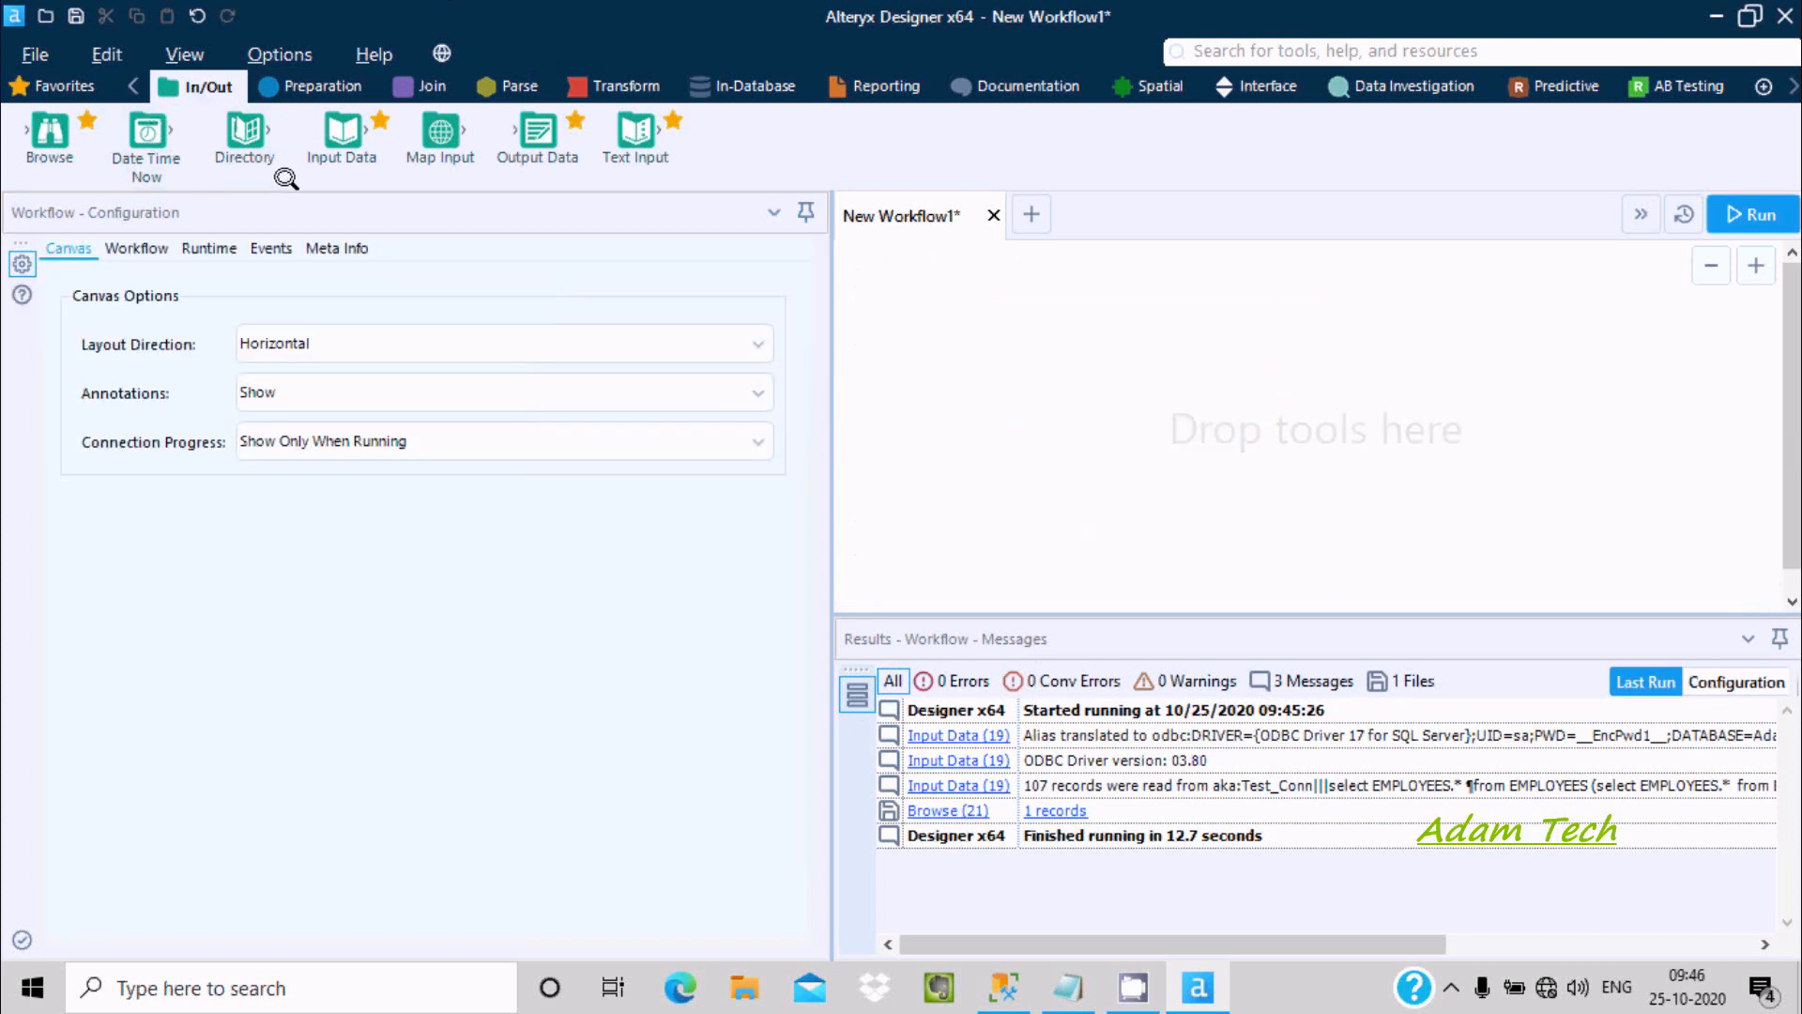
left_click_drag(1125, 379, 1066, 366)
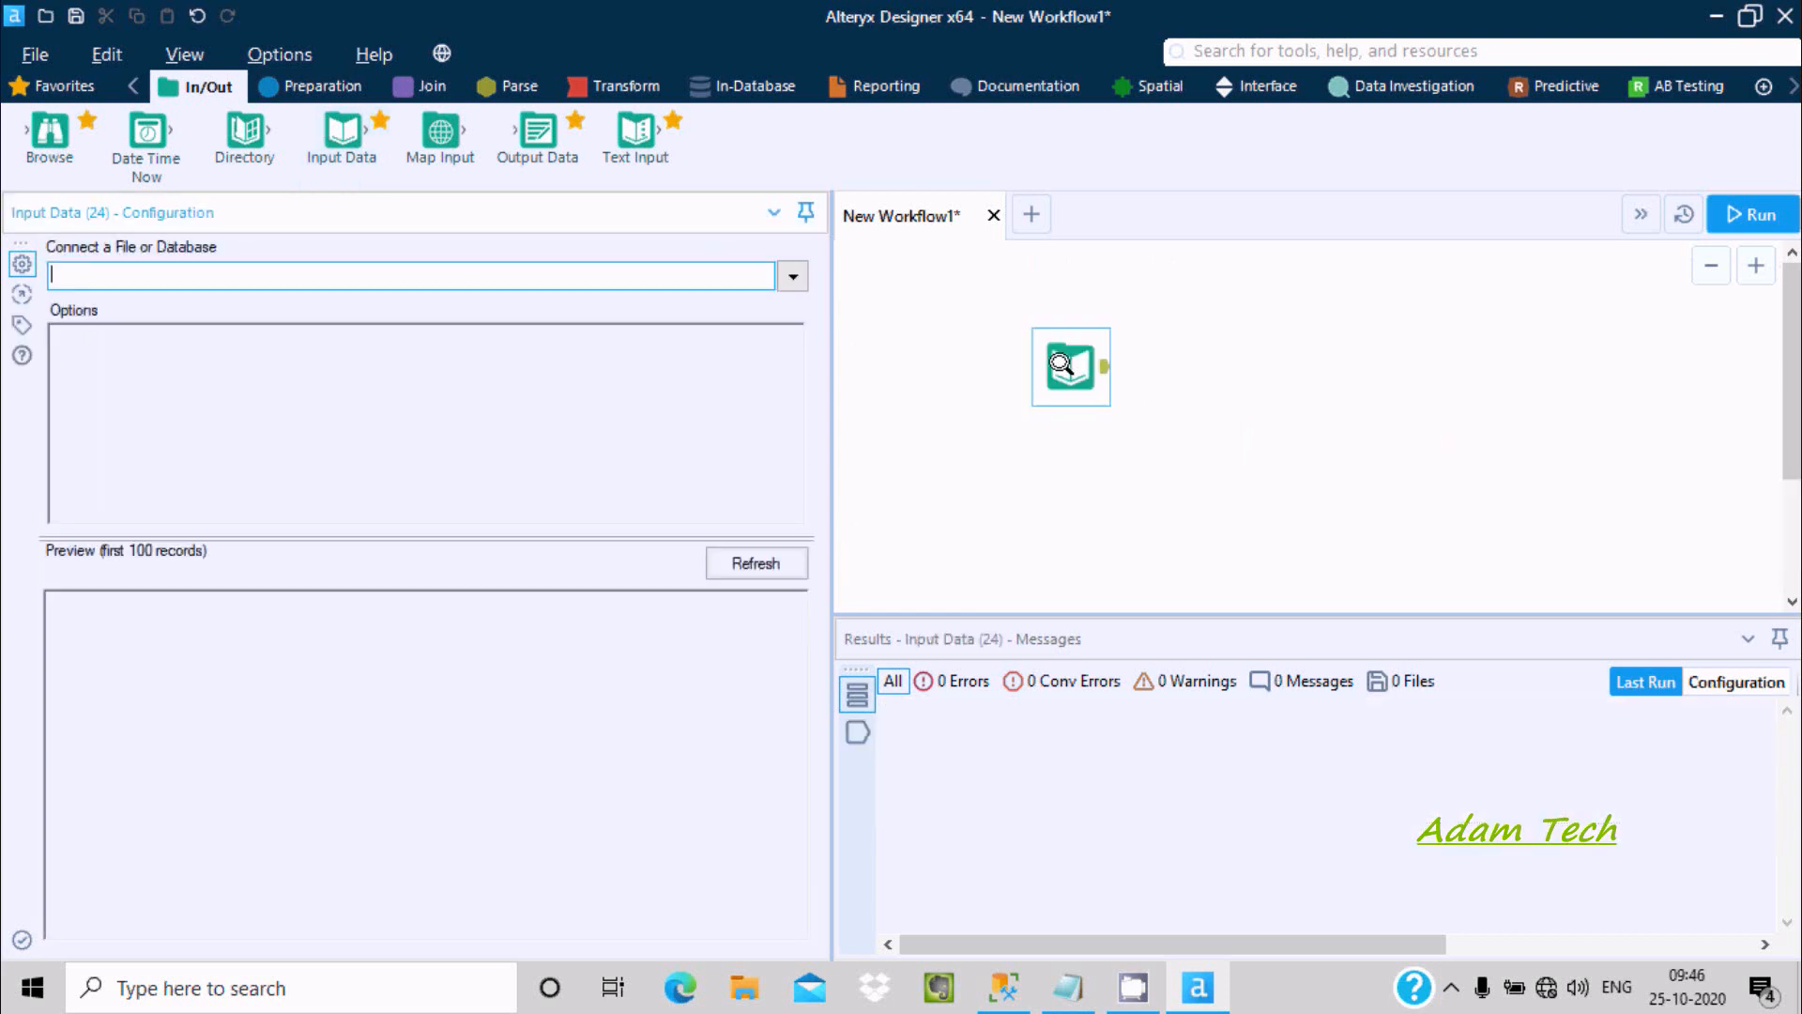
Start a Microsoft SQL Server quick connection for the Input Data tool and choose the existing connection Test_Conn.
left_click(779, 270)
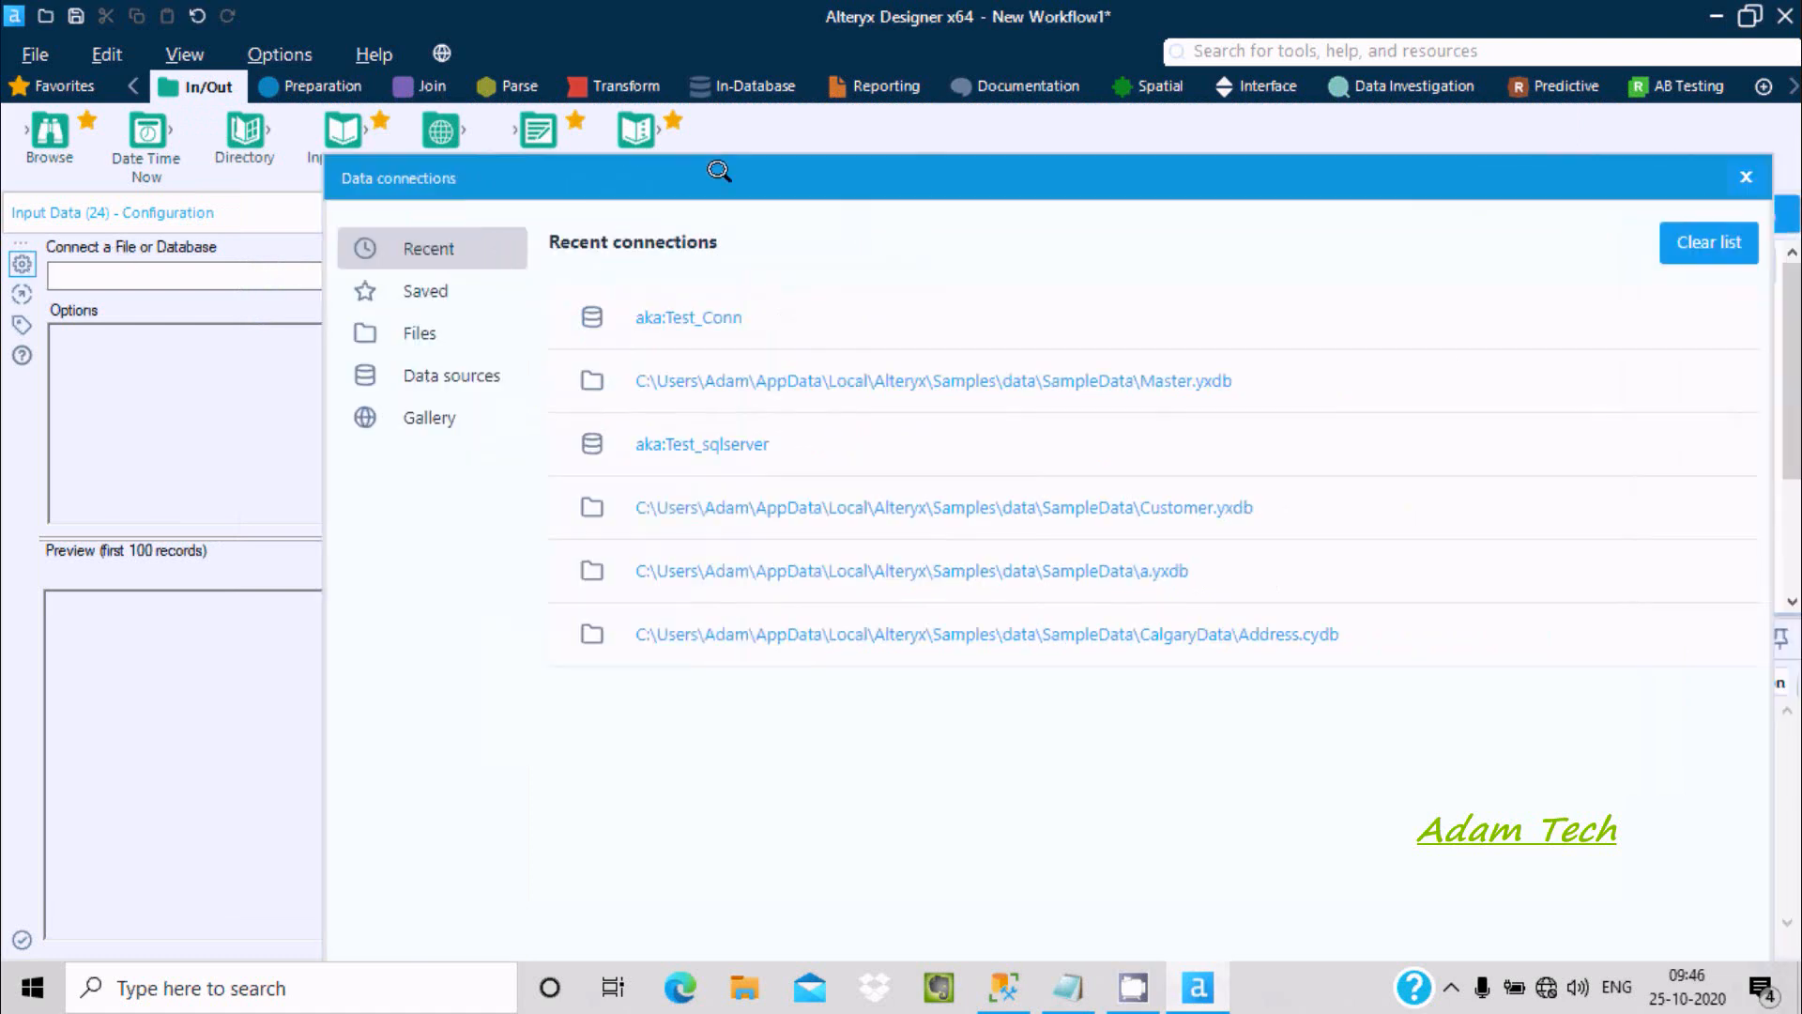
left_click(422, 362)
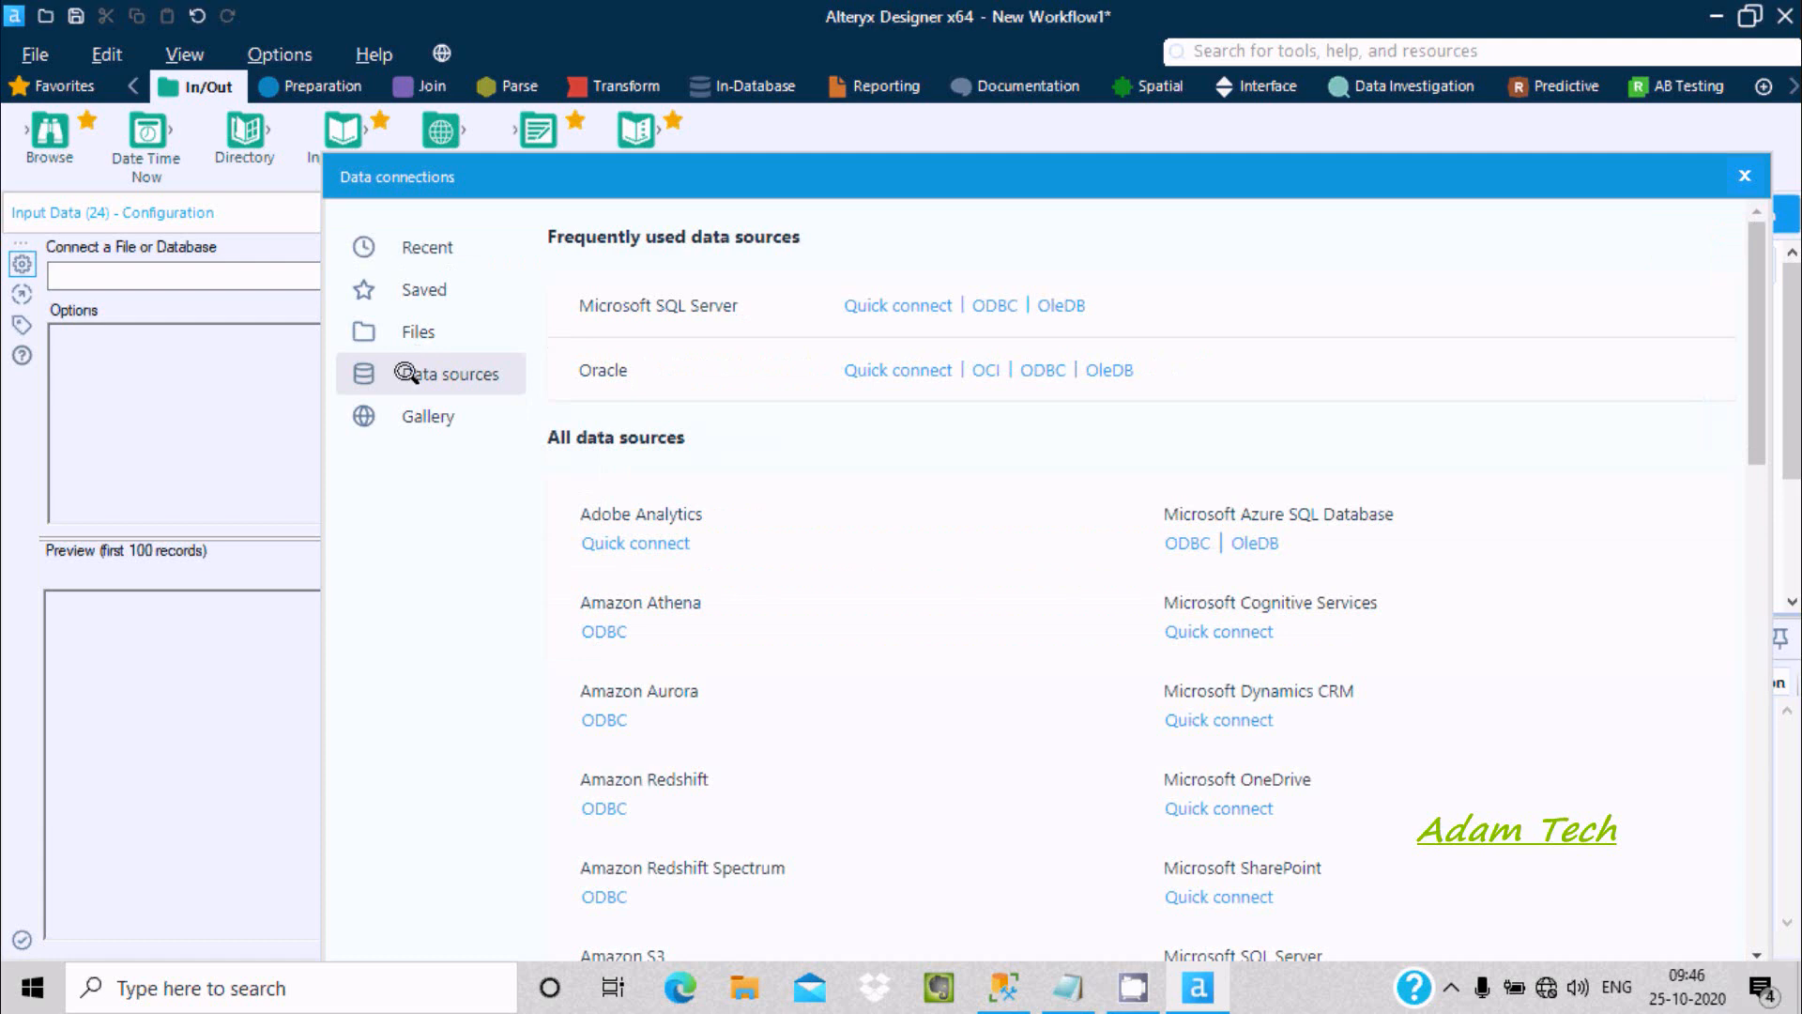
left_click(891, 304)
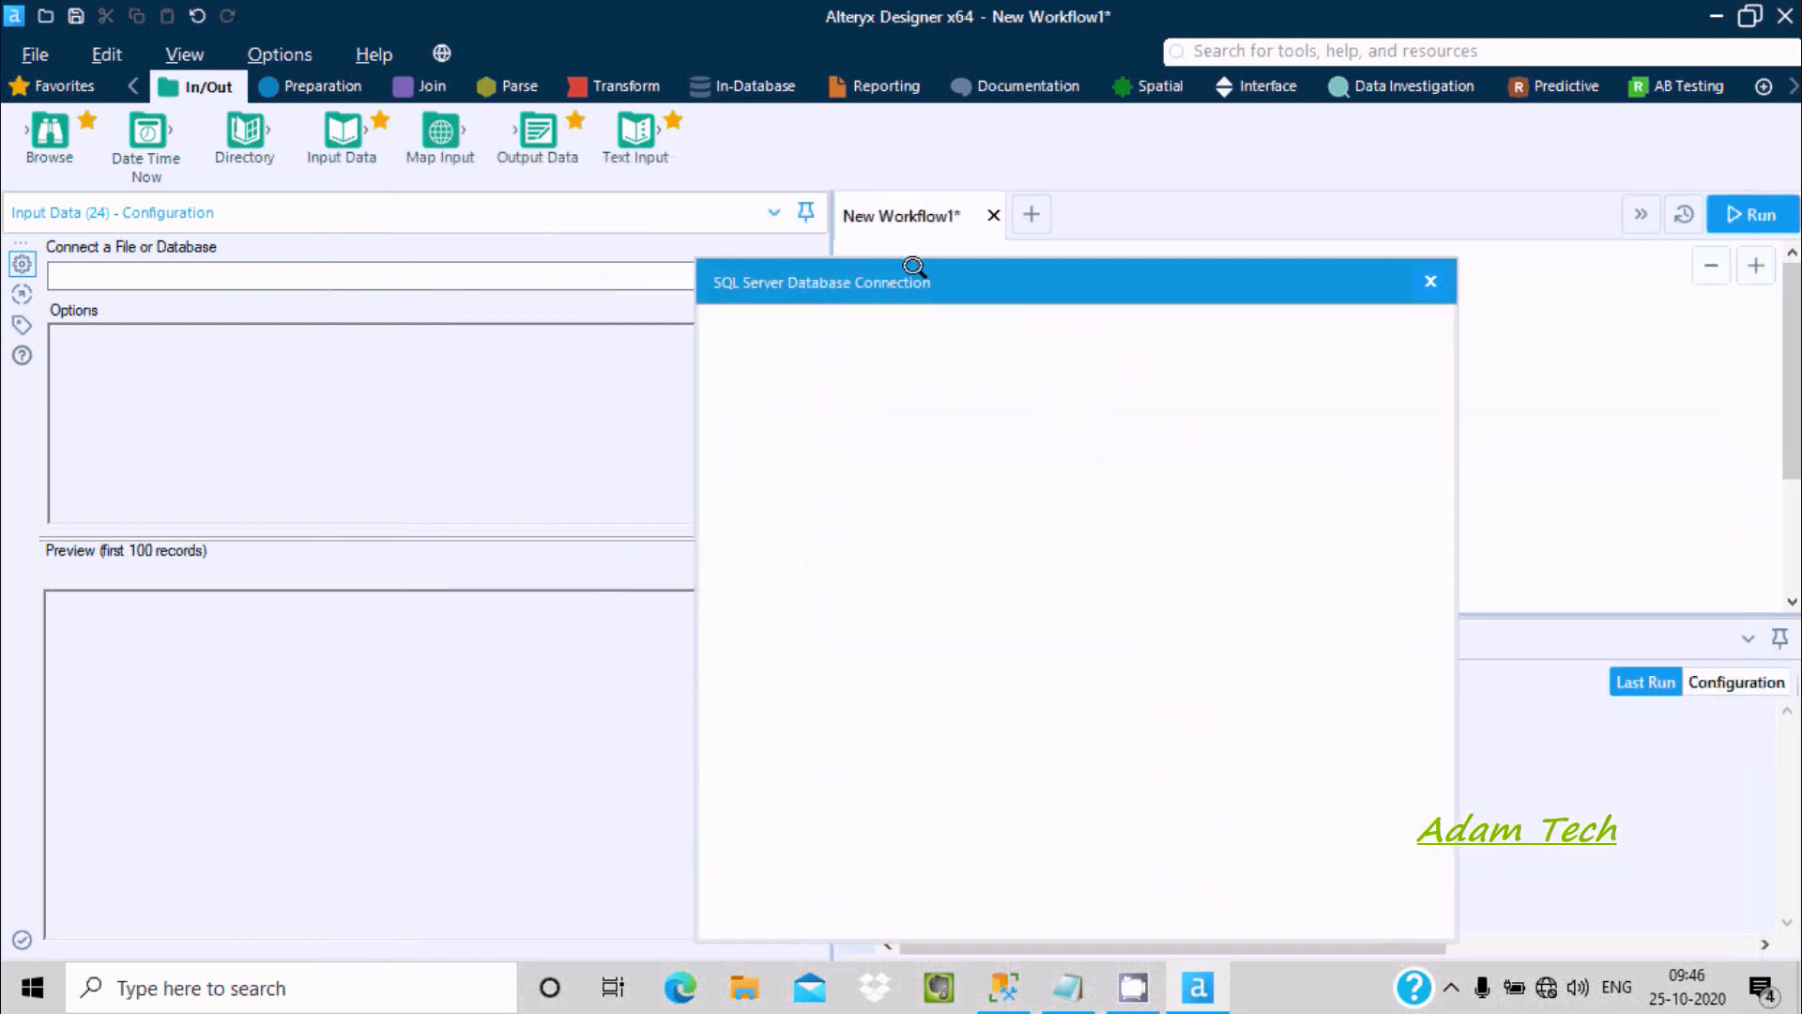
left_click_drag(914, 267, 766, 166)
left_click(672, 265)
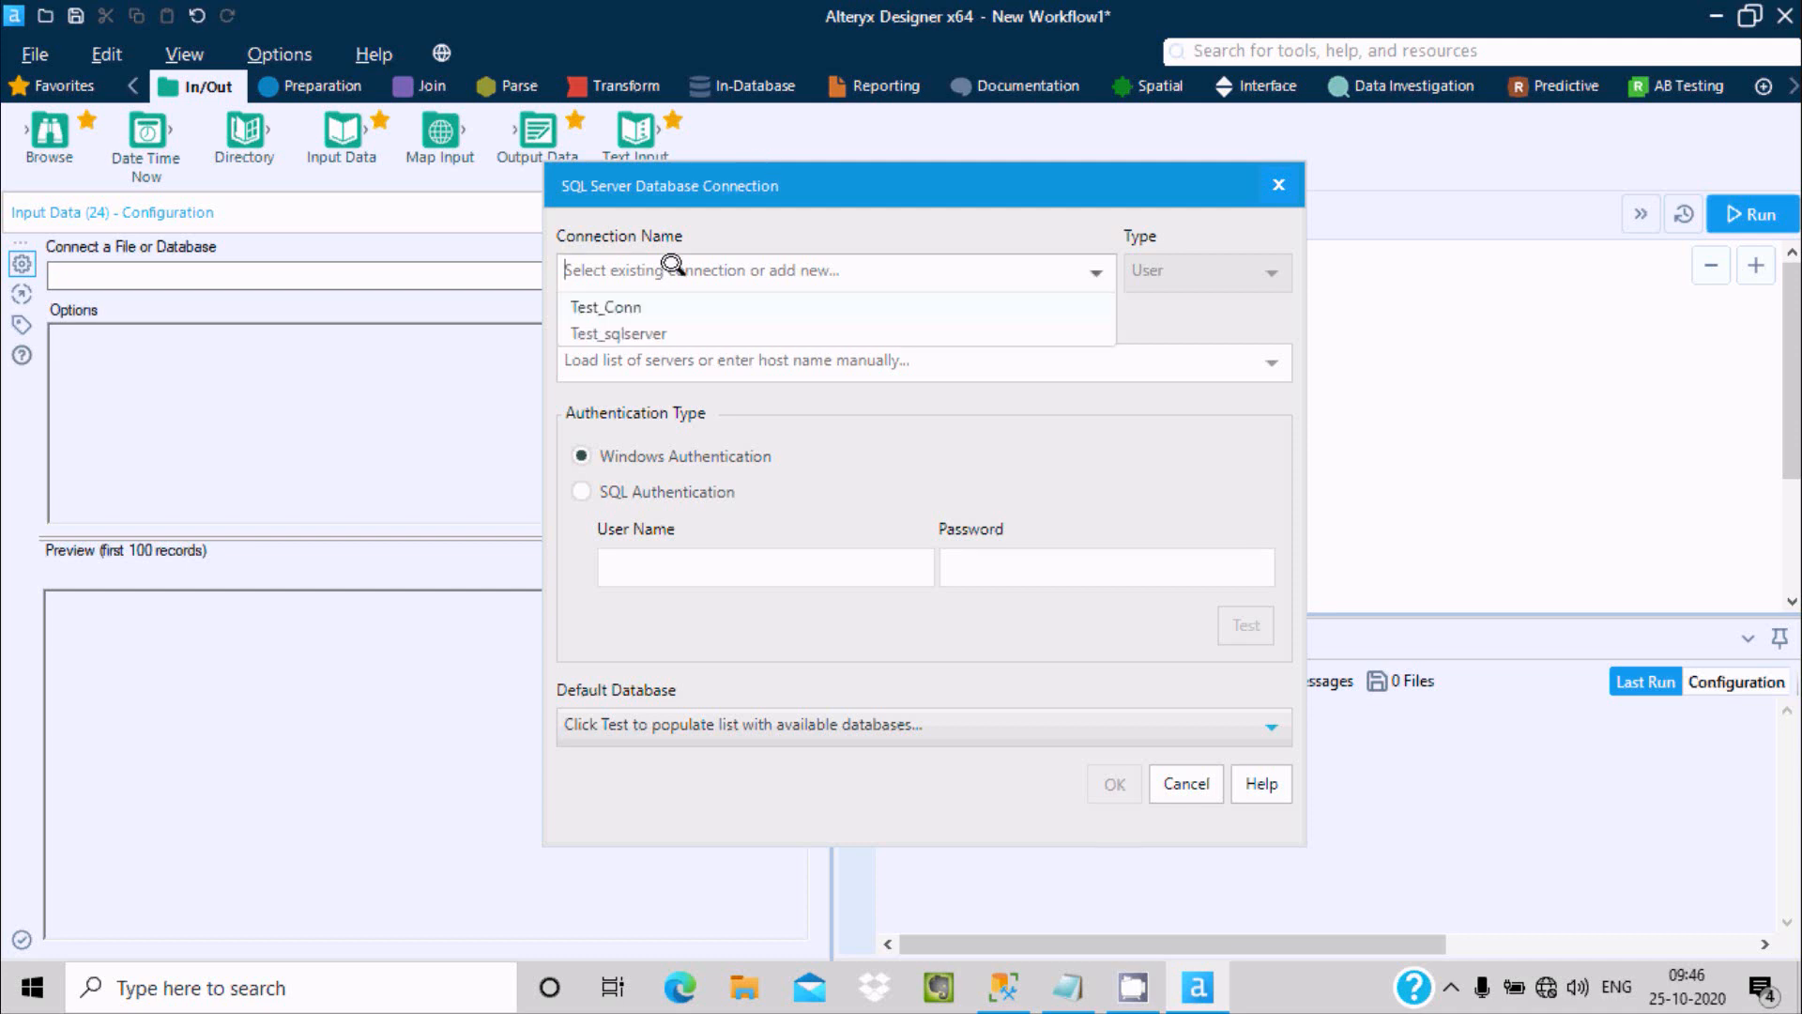
left_click(602, 302)
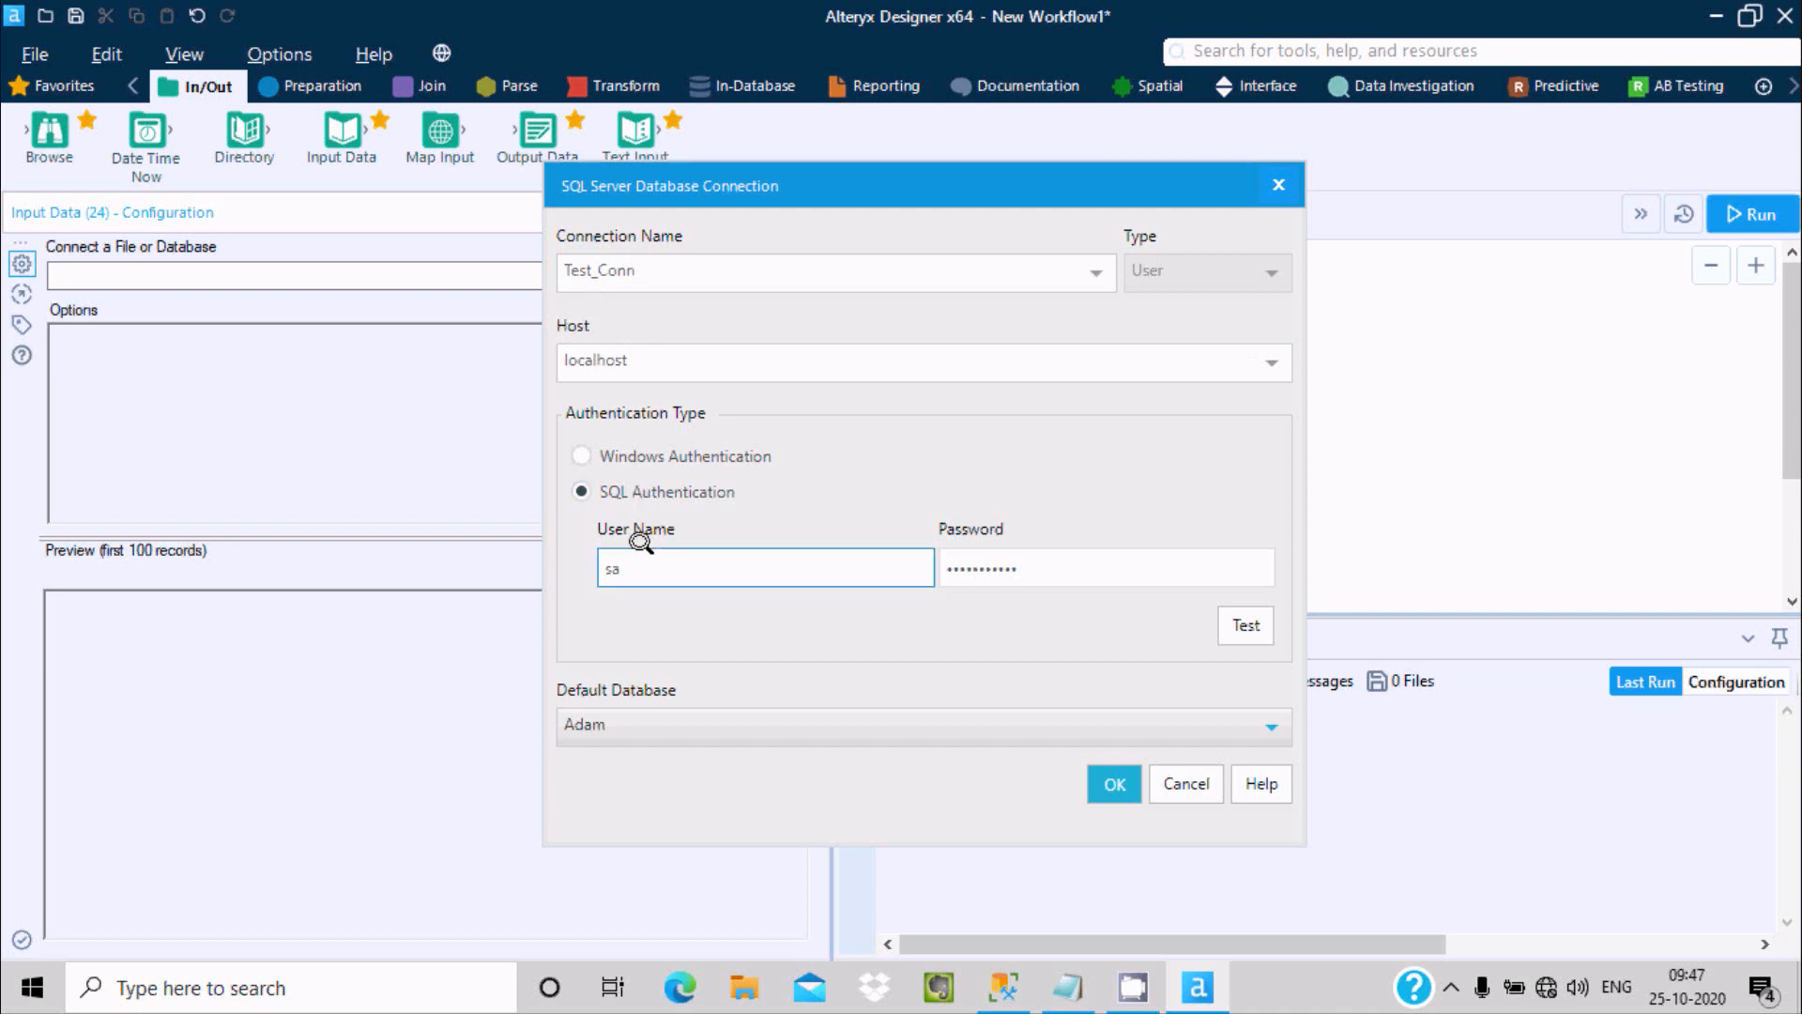
Test the SQL Server connection and select Adam as the default database.
left_click(1249, 619)
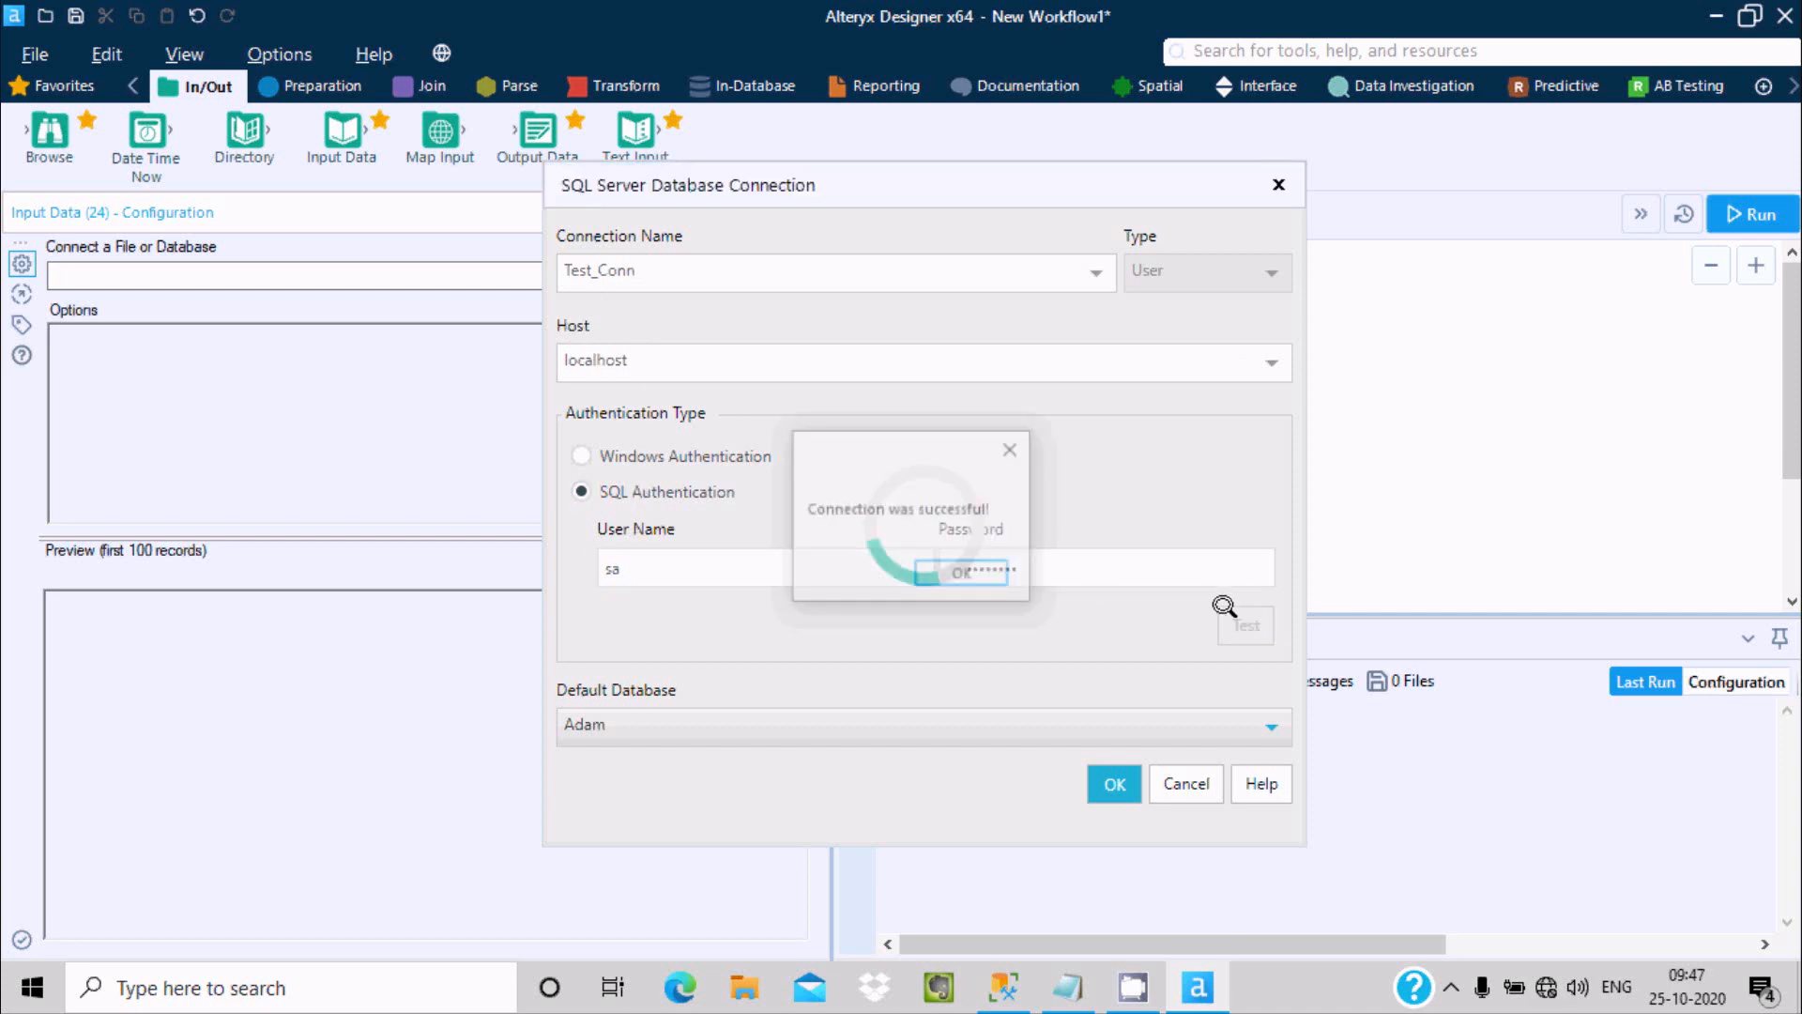
left_click(978, 570)
left_click(749, 713)
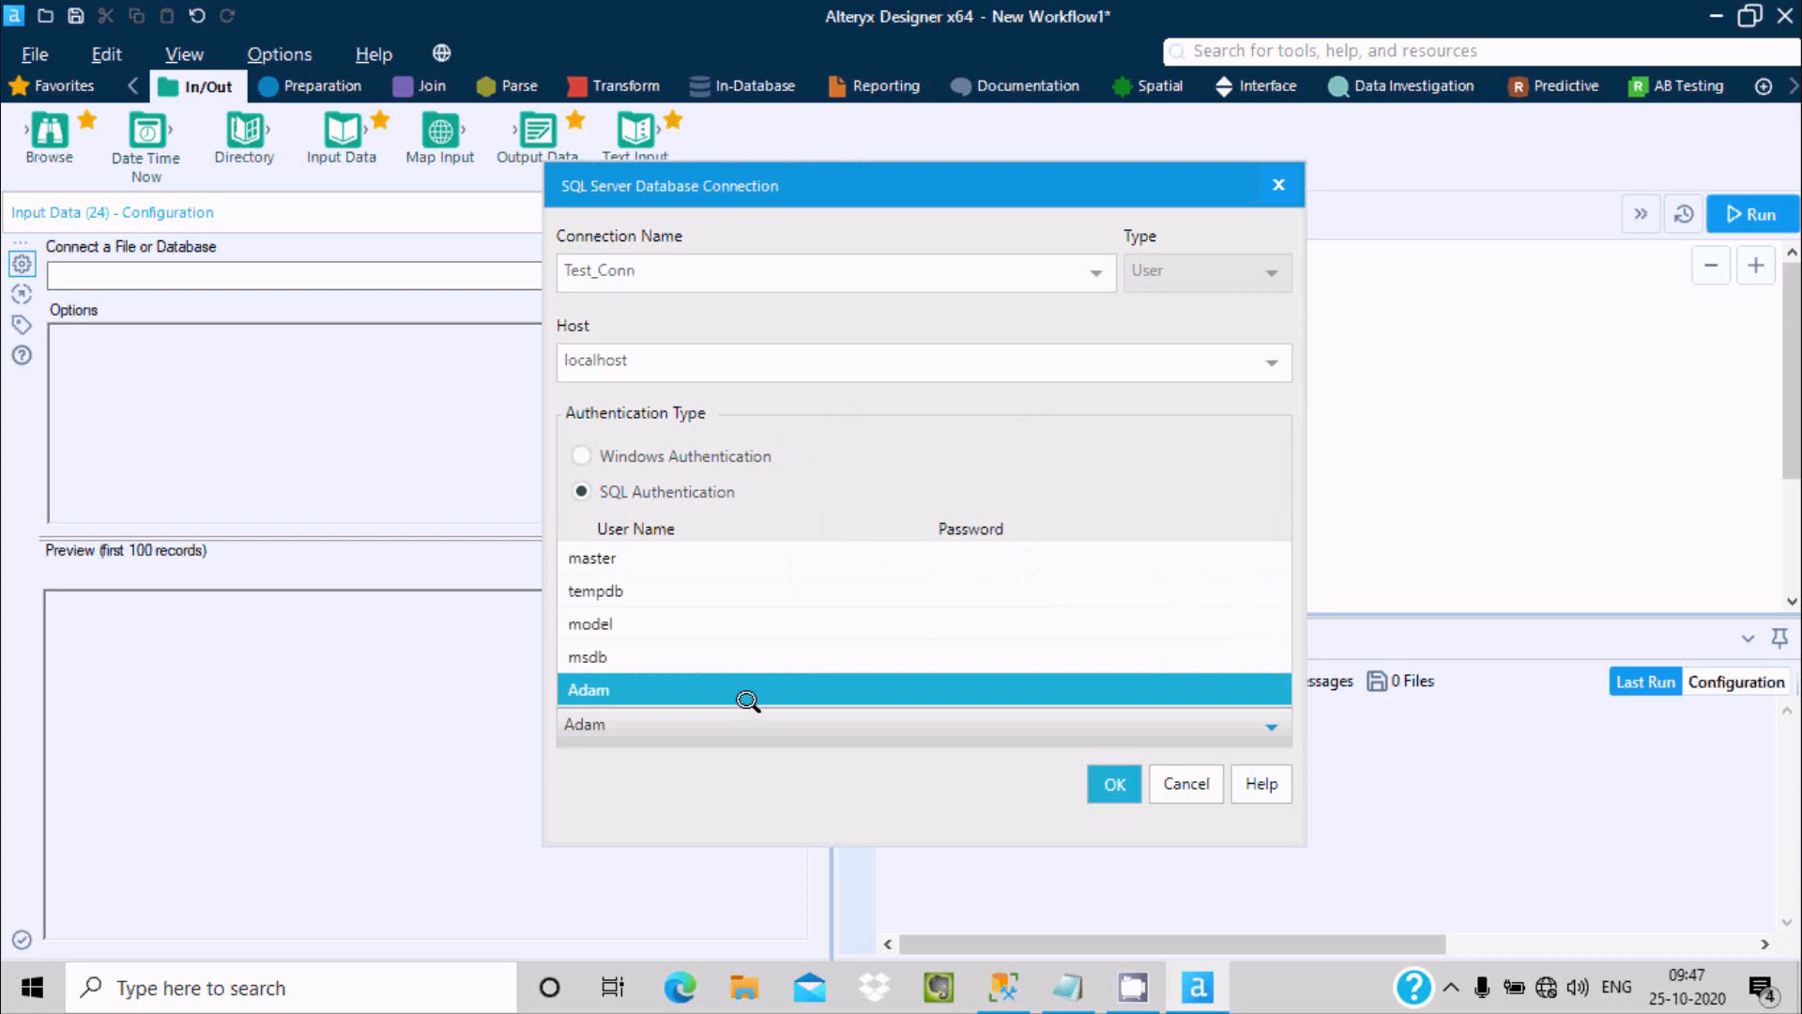
left_click(748, 695)
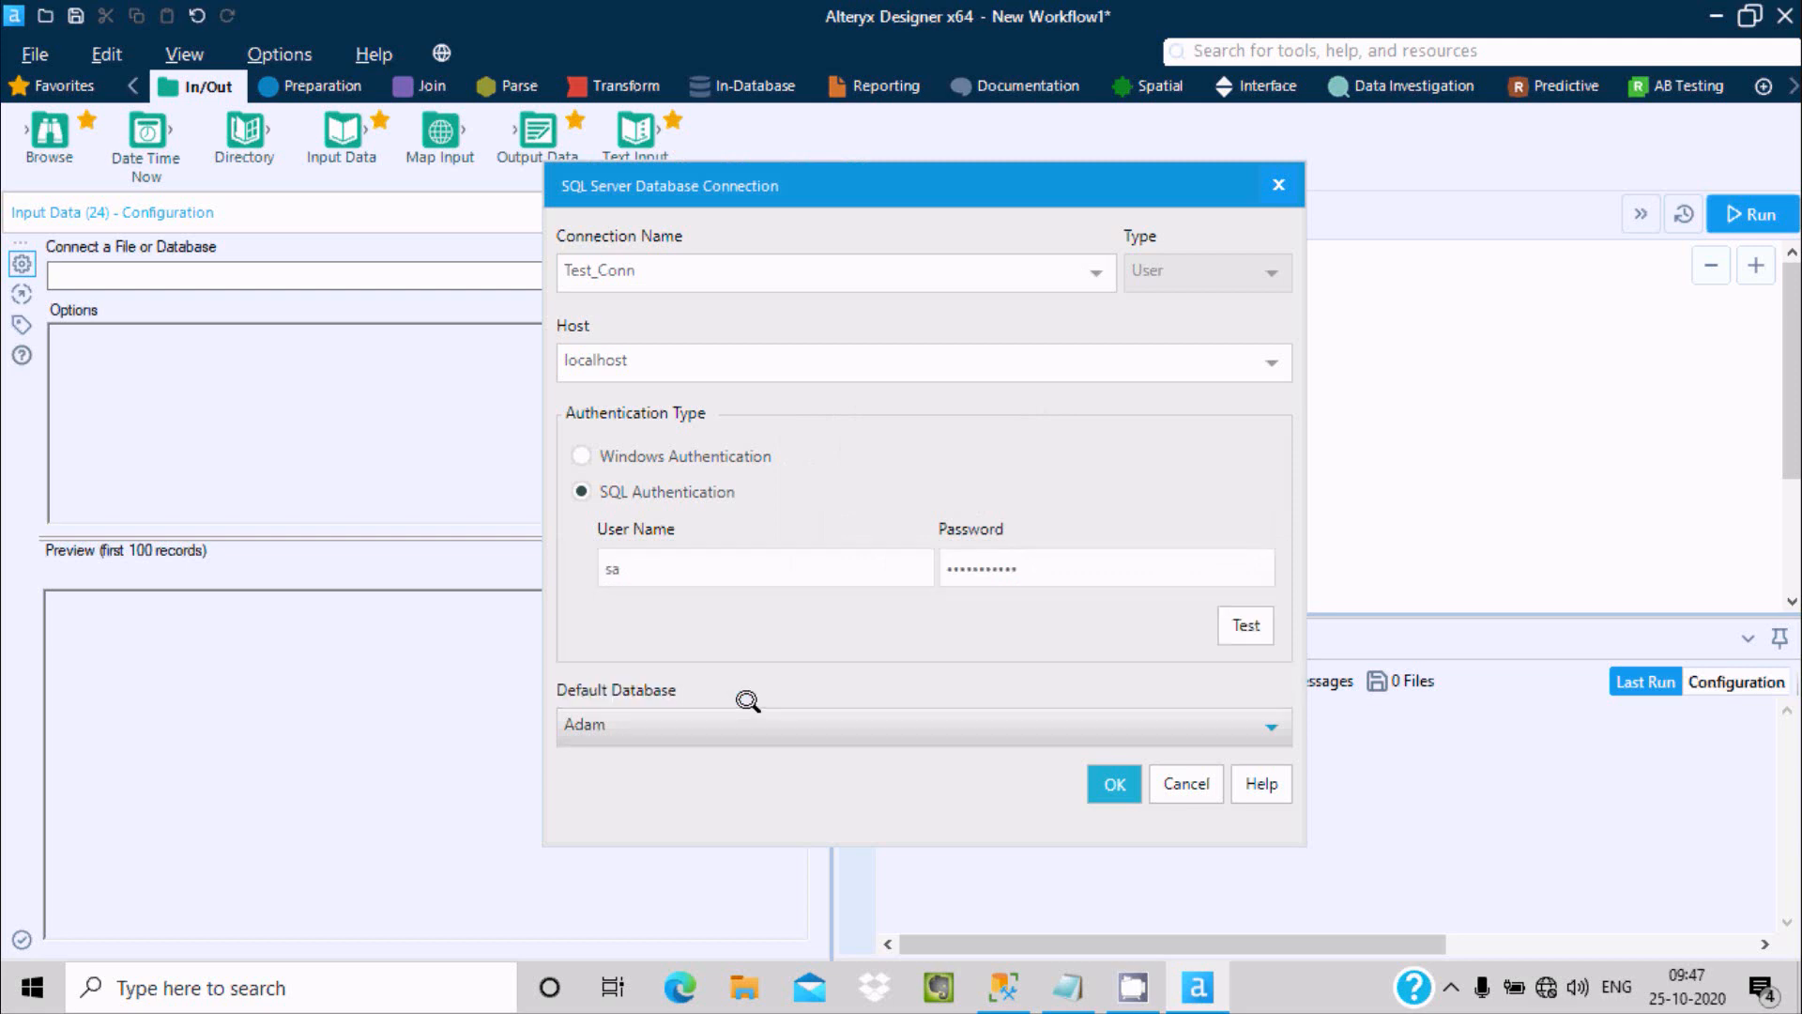
Switch to SQL Server Management Studio to check the EMPLOYEES table data, and return to Alteryx Designer.
left_click(1002, 972)
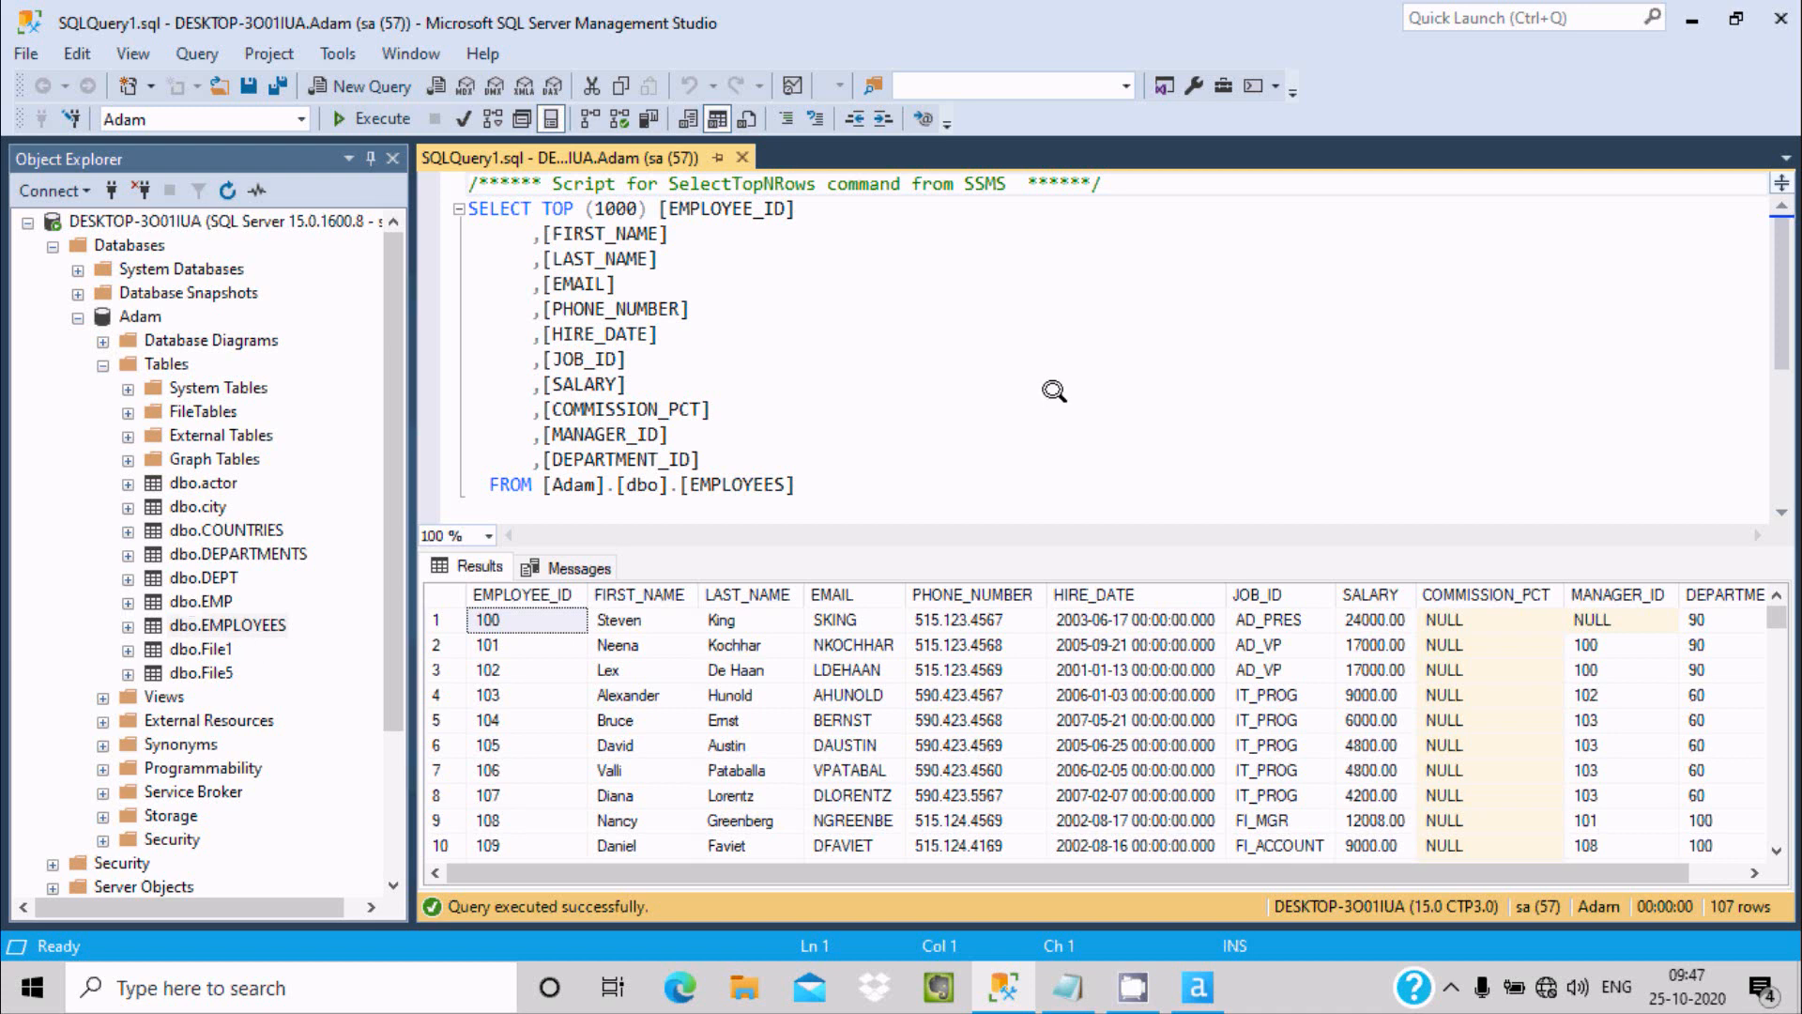
left_click(1197, 986)
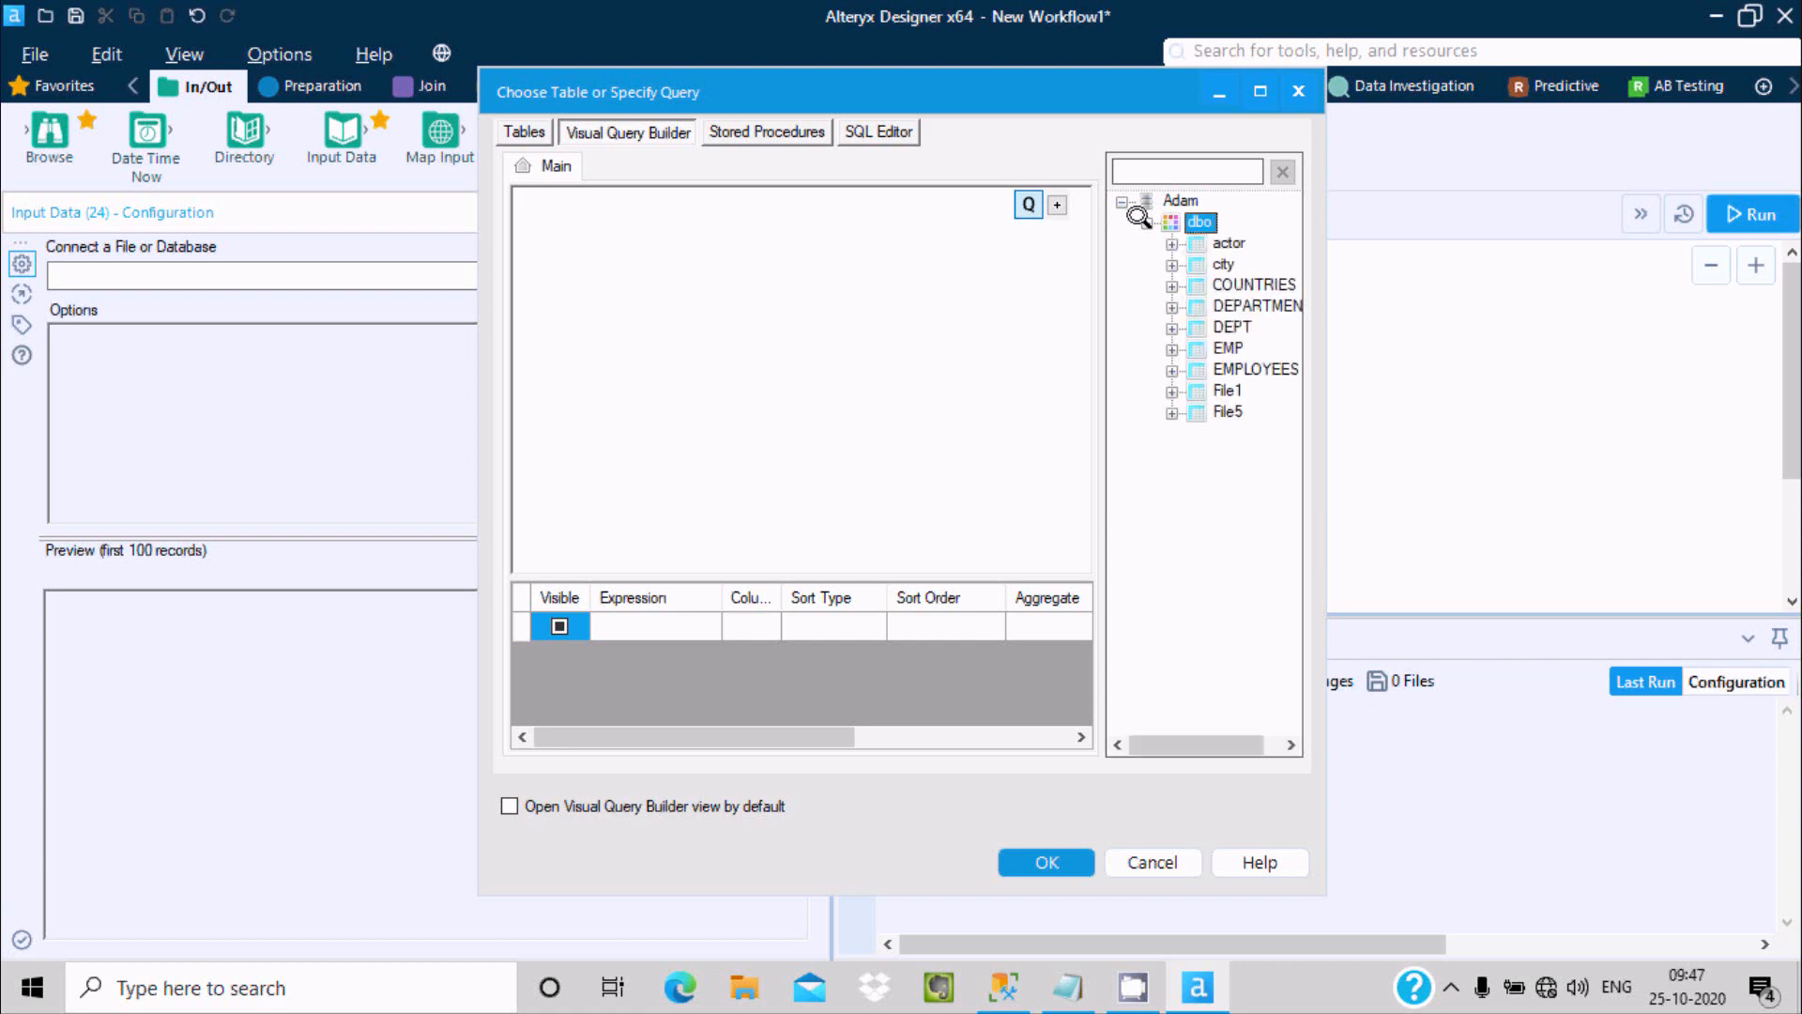
Build a visual query that selects all columns of the EMPLOYEES table and apply it to the Input Data tool.
left_click(1228, 367)
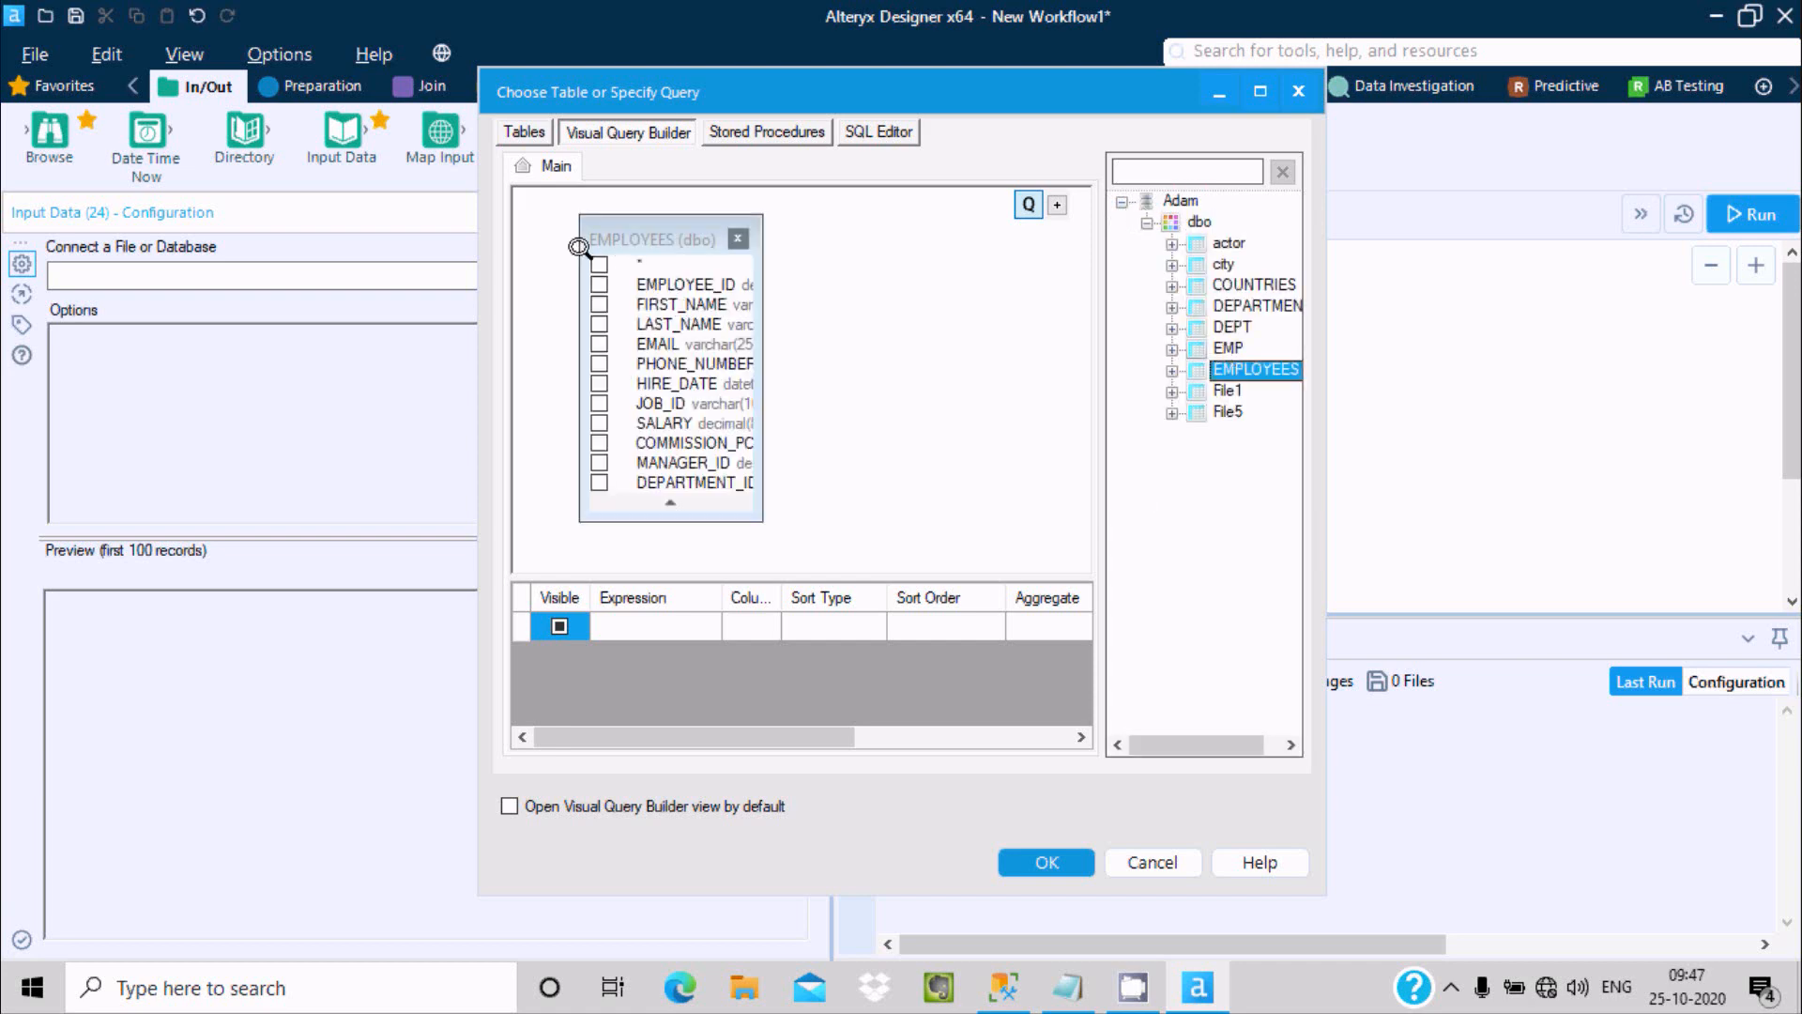
left_click(598, 264)
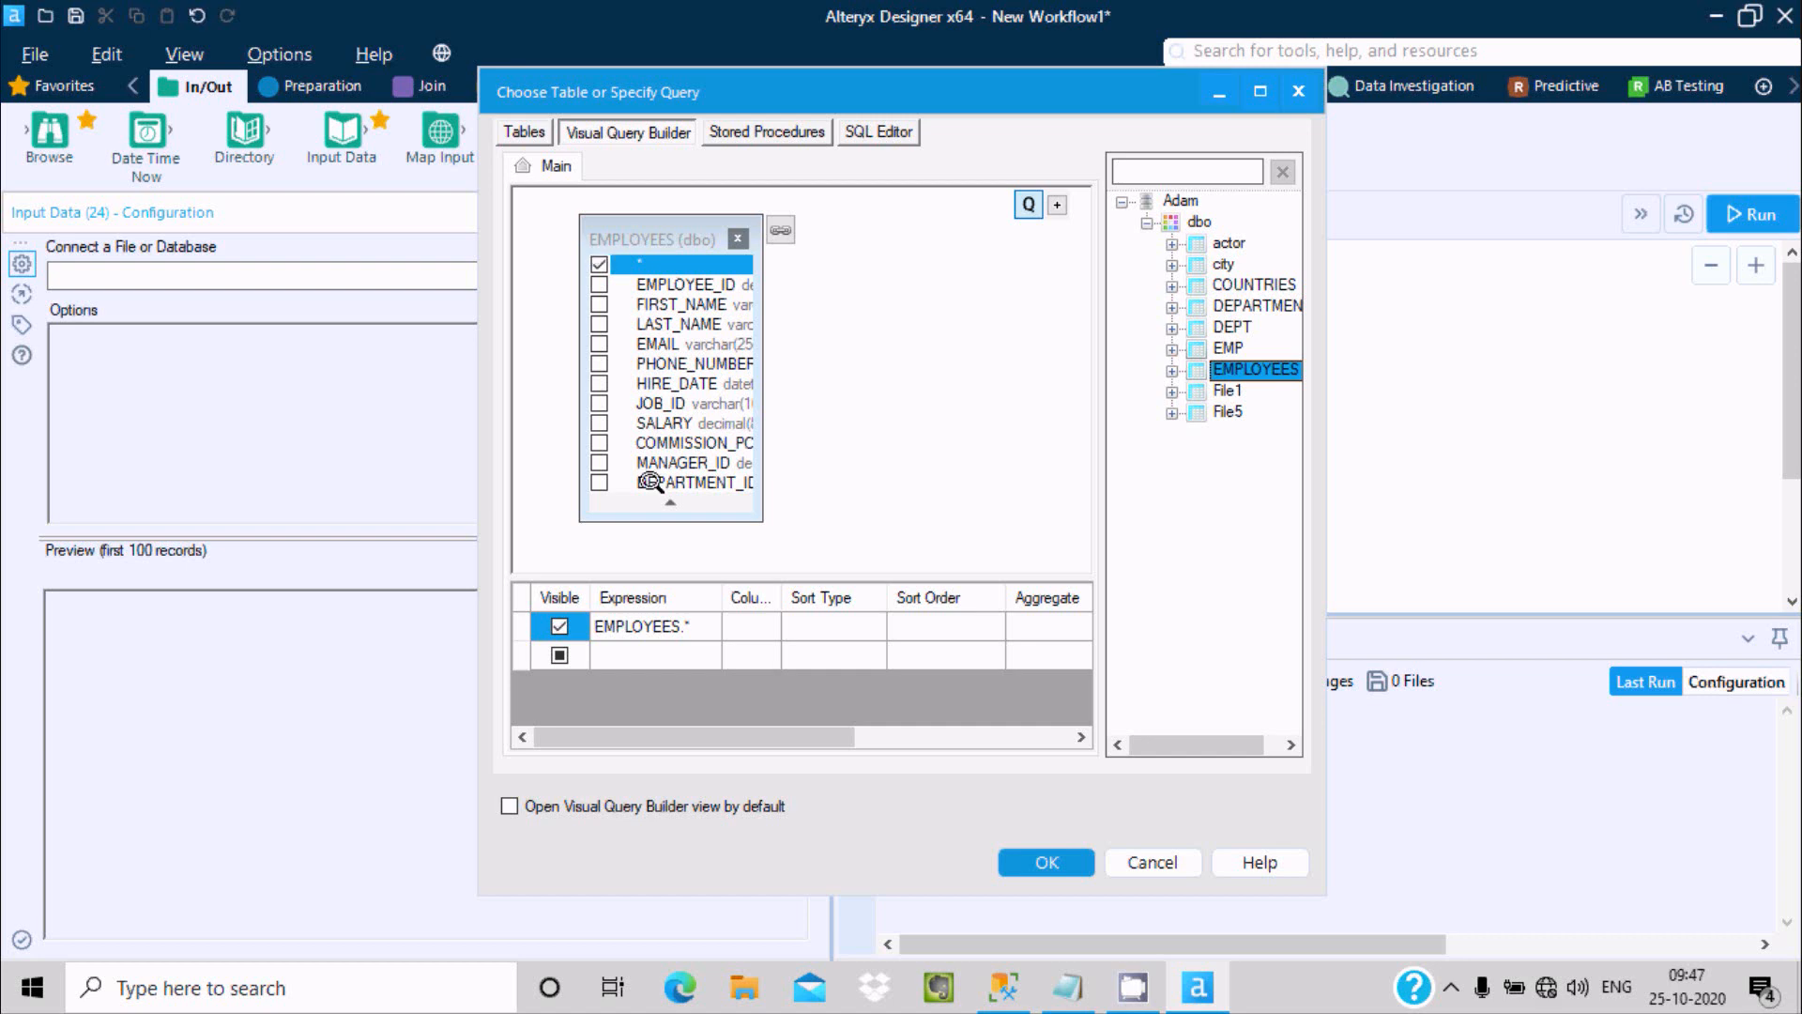
left_click(1042, 860)
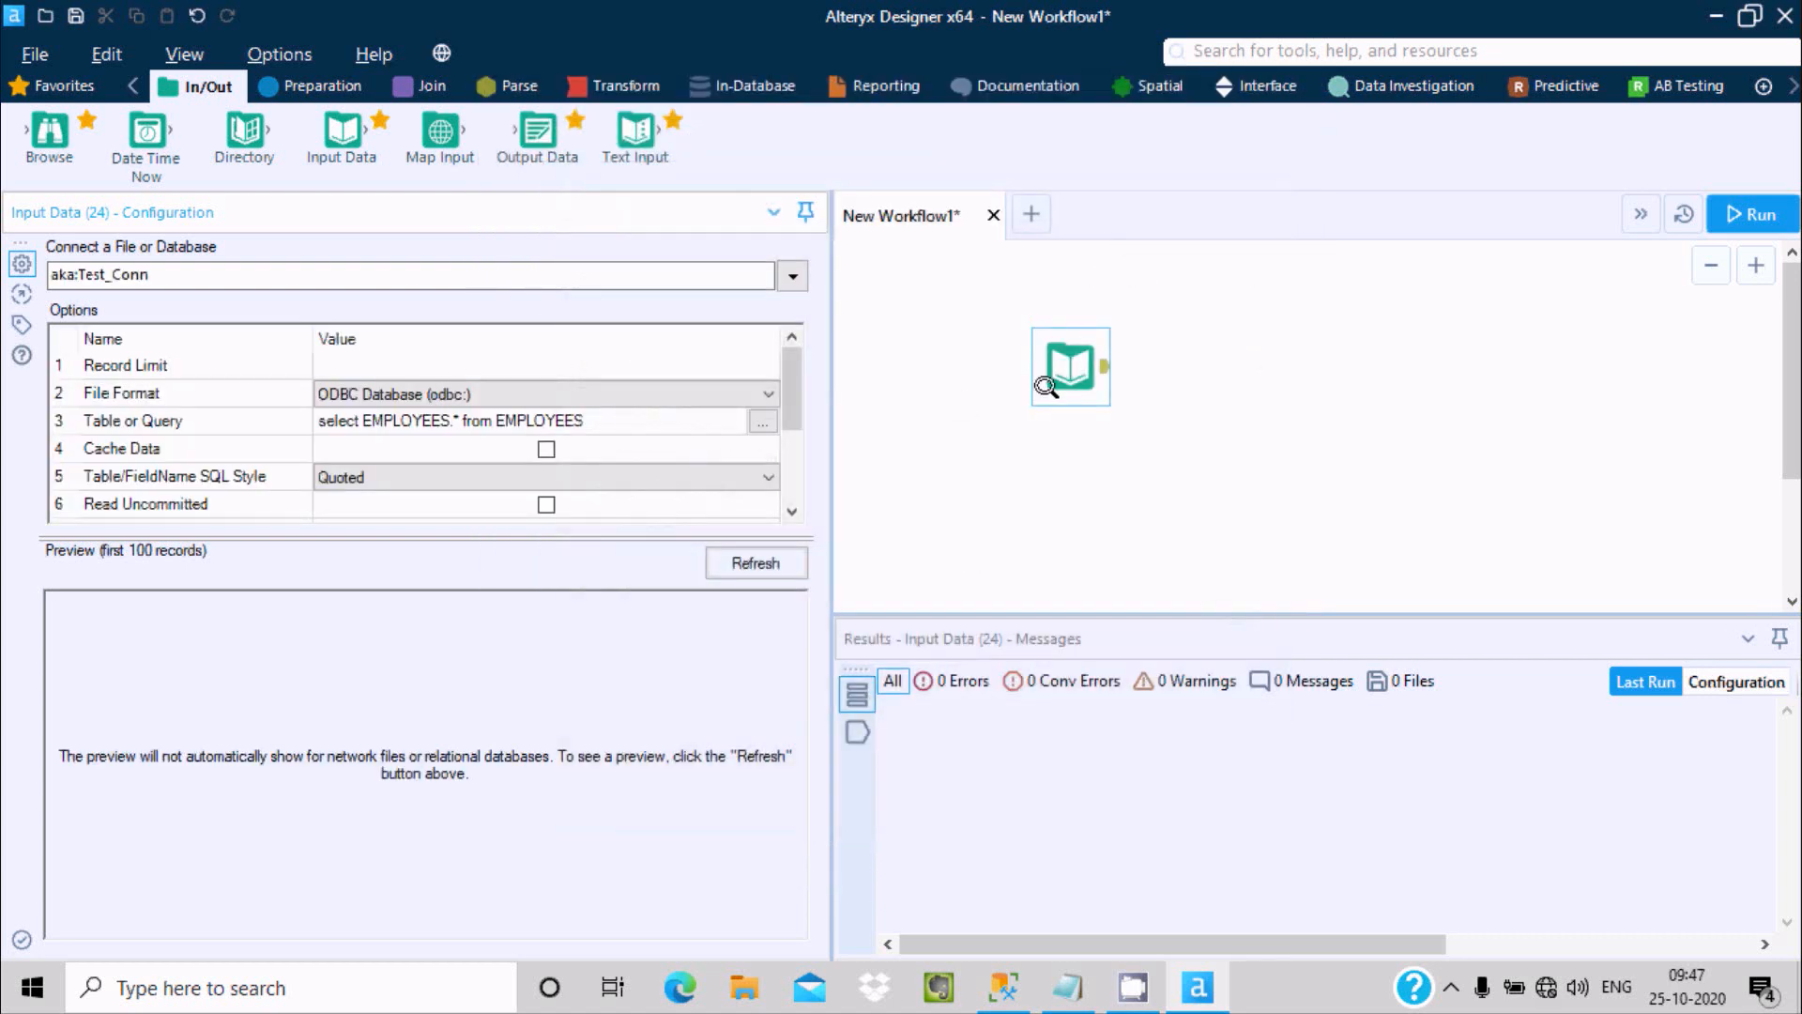
Add a TS Plot tool to the canvas and connect the Input Data output to it.
left_click_drag(1054, 365, 990, 349)
left_click(1794, 86)
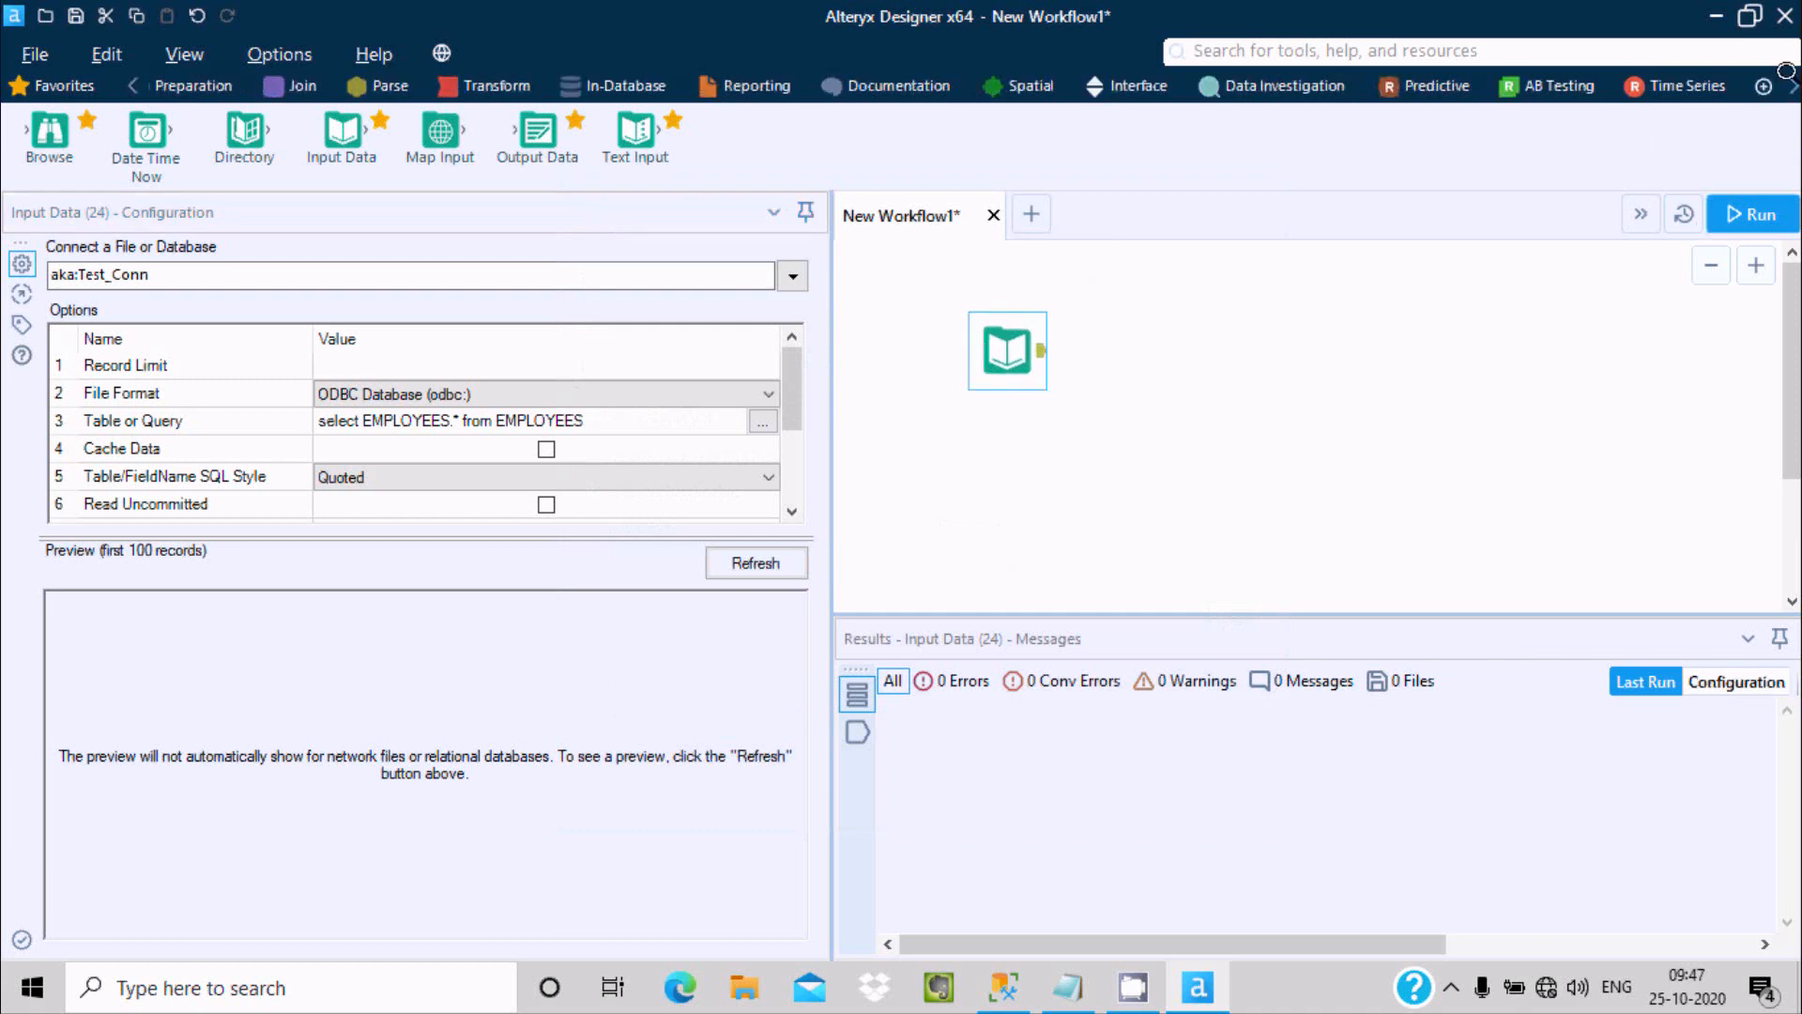
left_click(1680, 86)
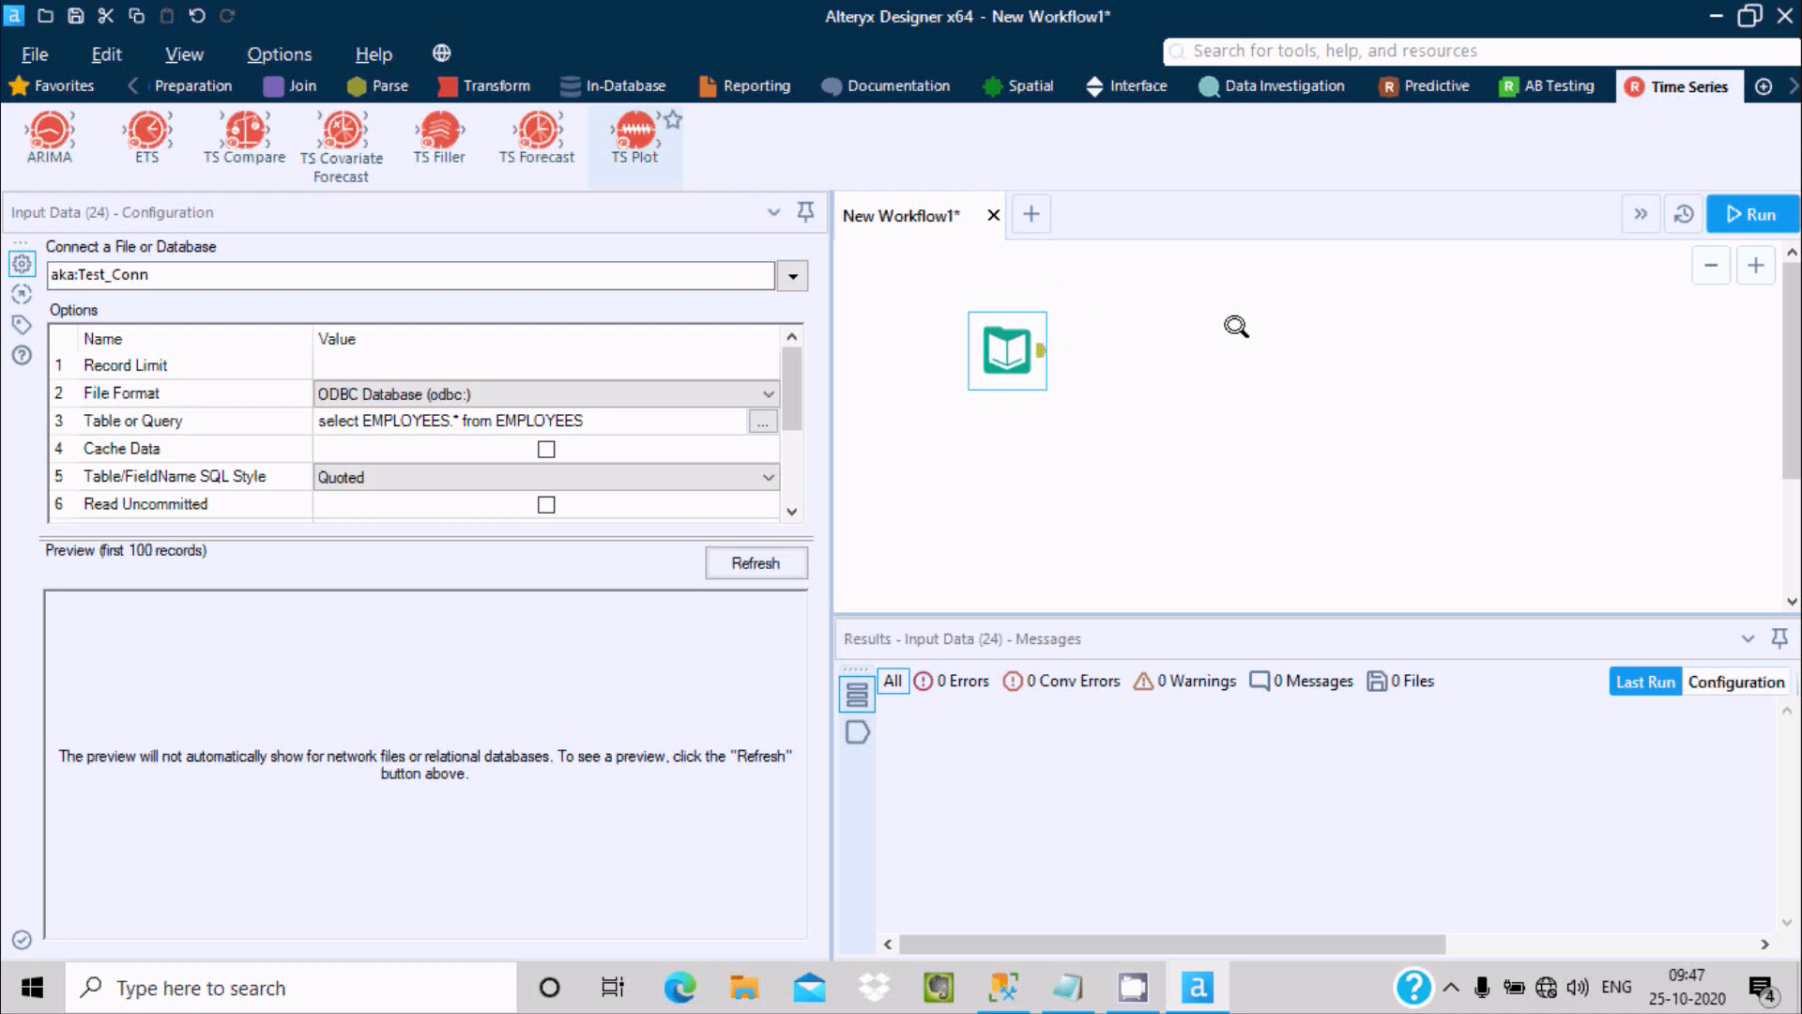
left_click_drag(1236, 326, 1237, 326)
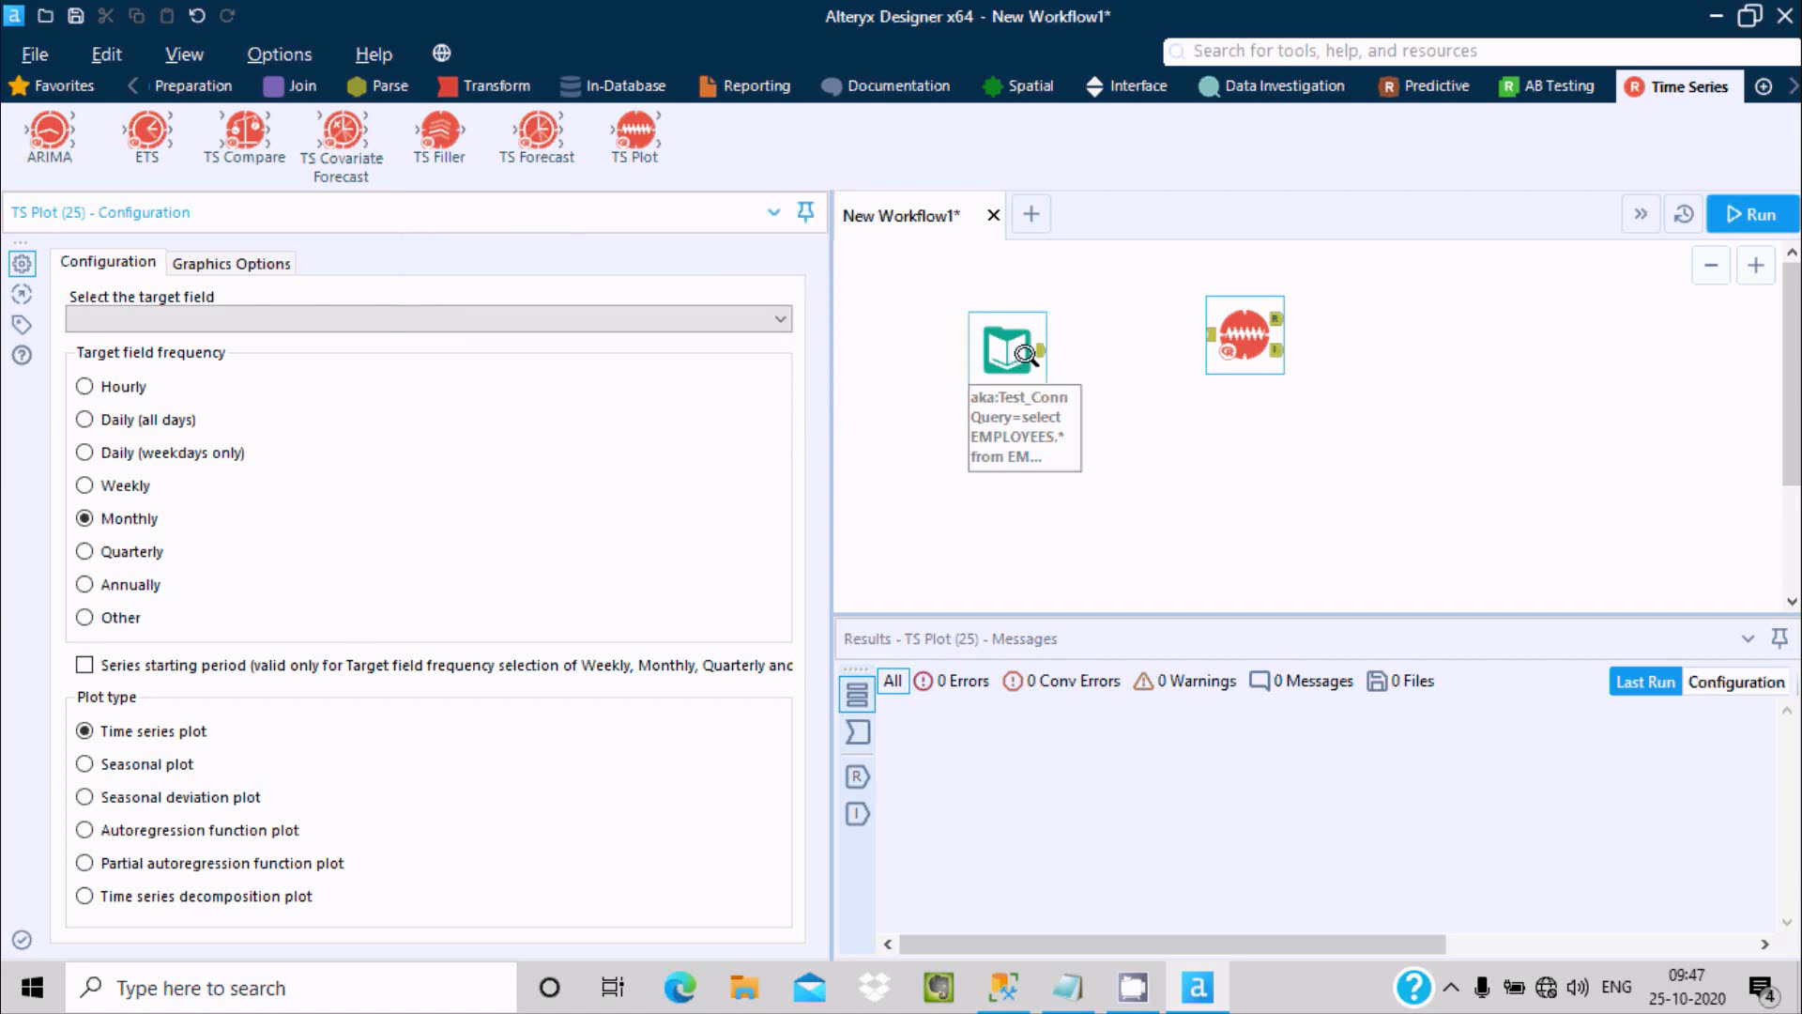
left_click_drag(1040, 351, 1206, 339)
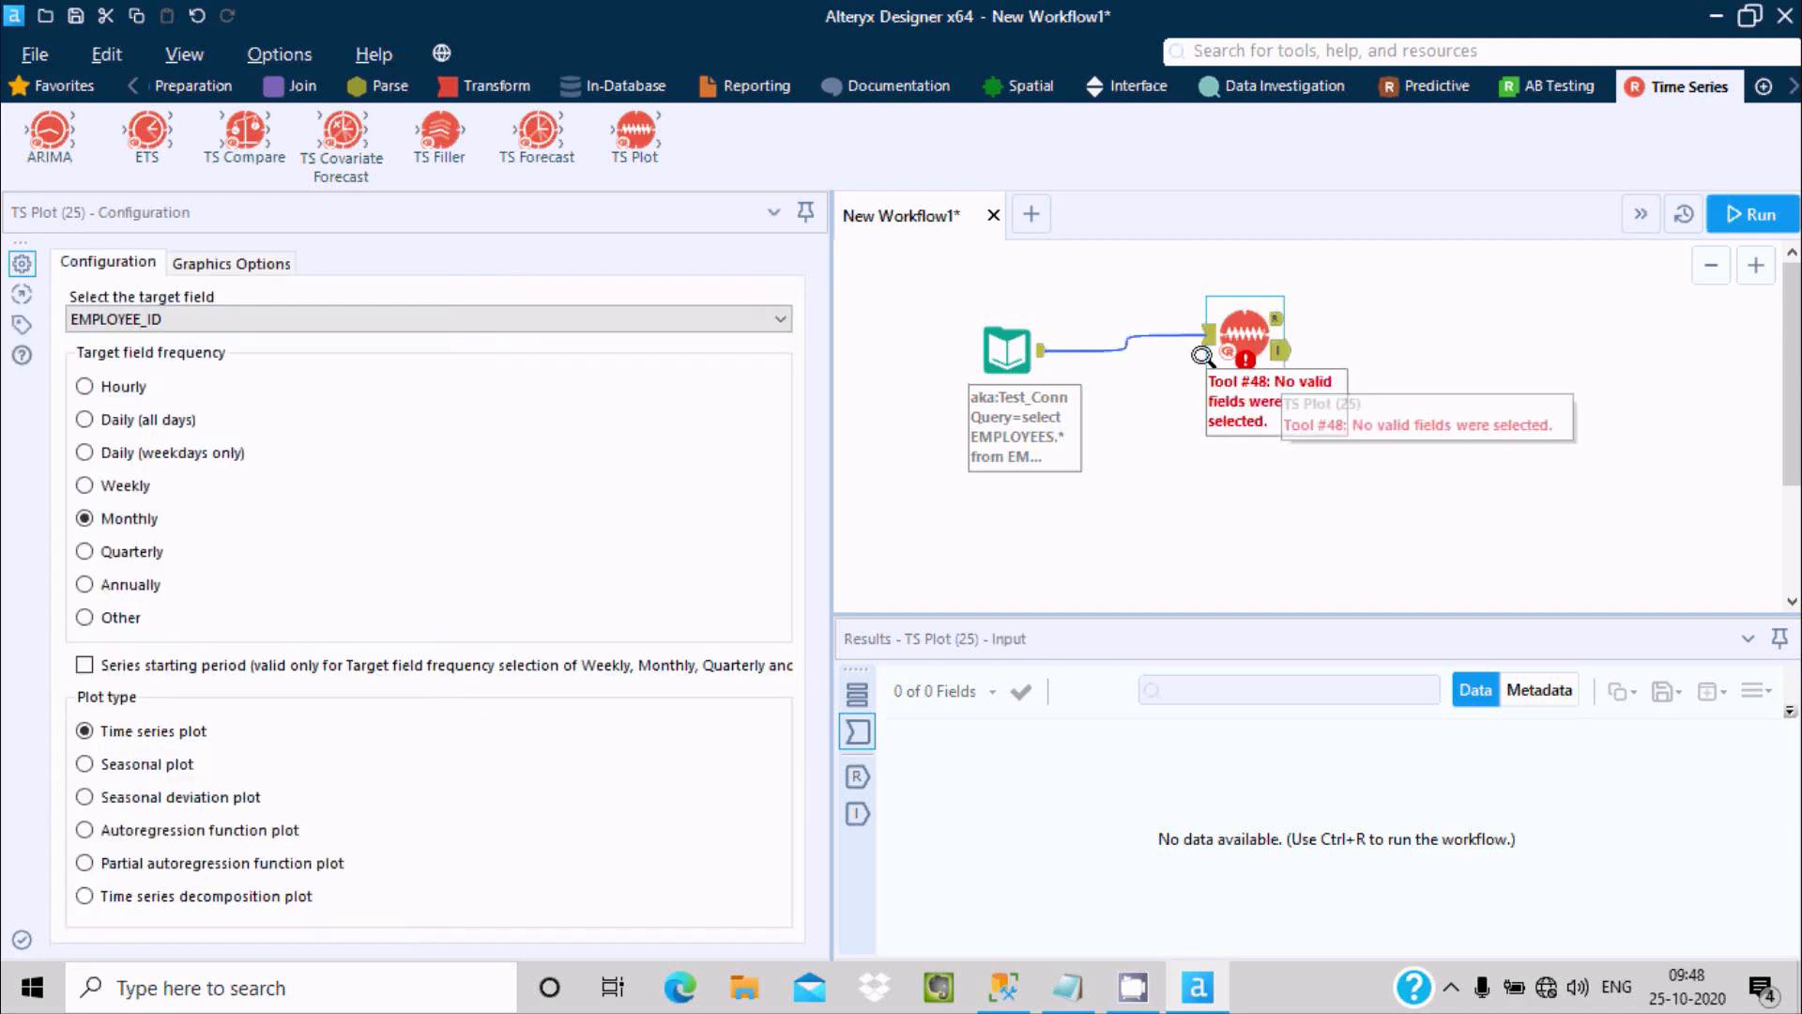
left_click(586, 310)
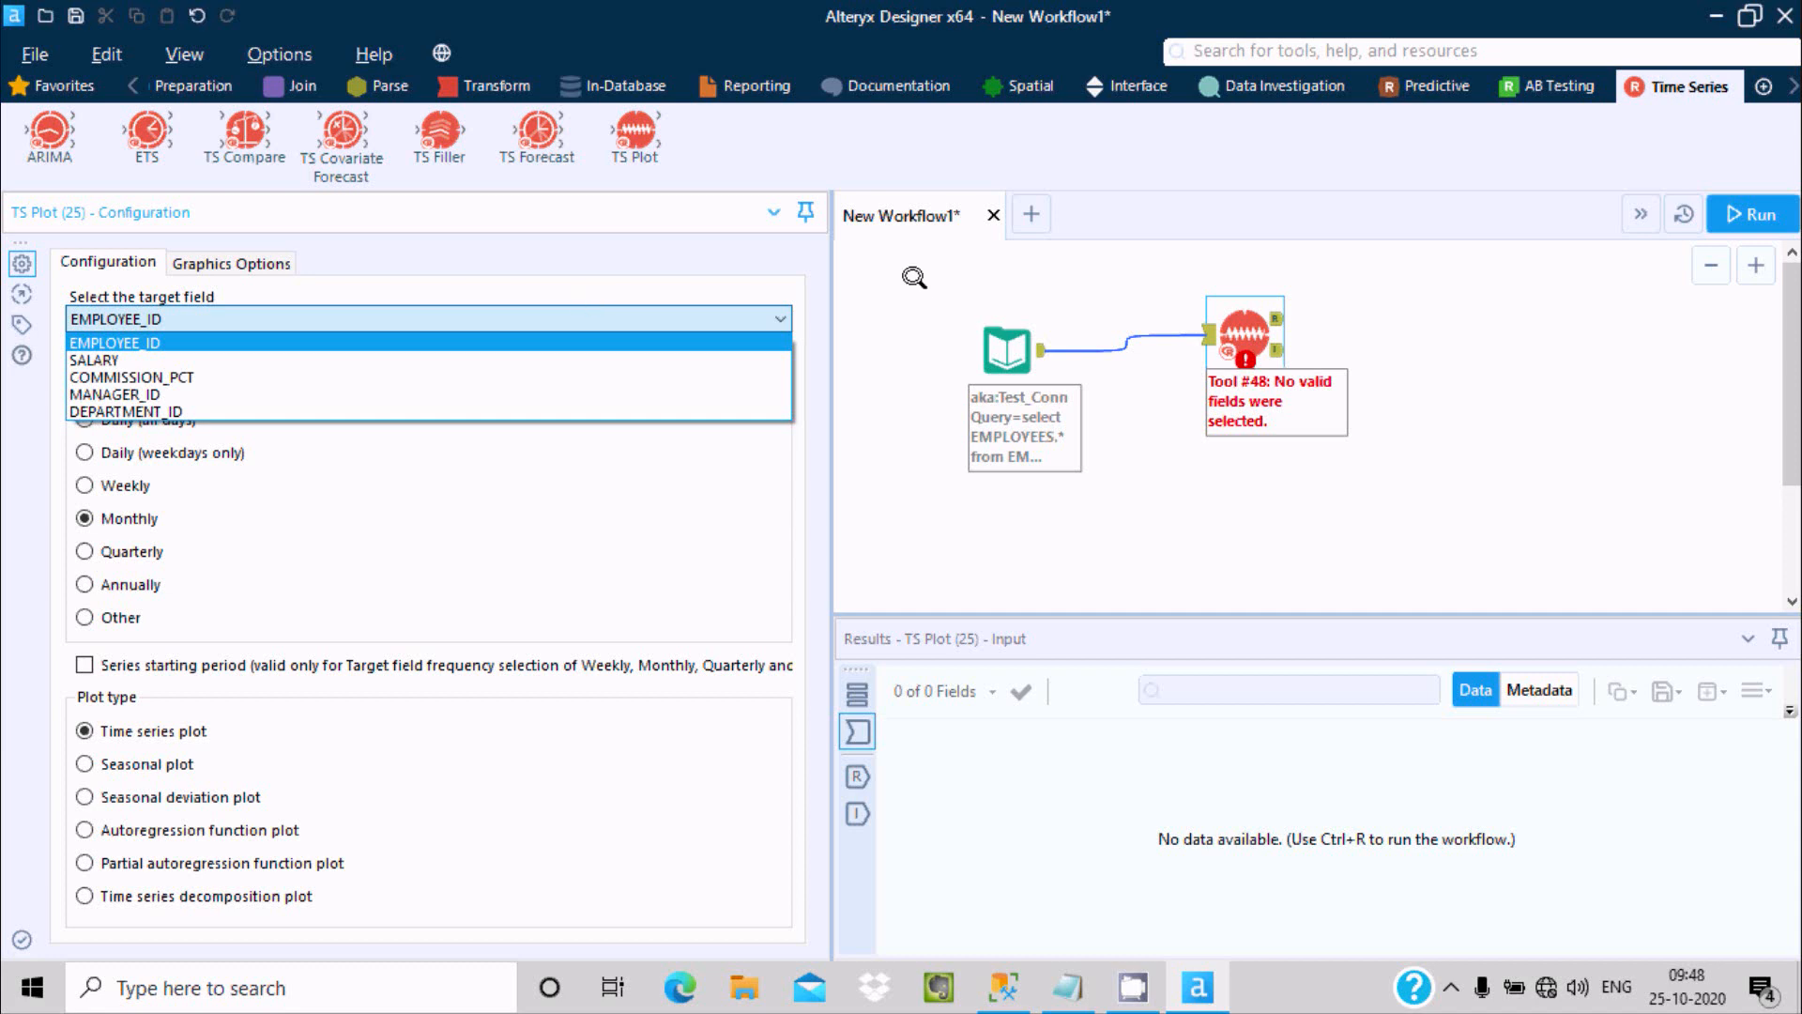
key("Down")
key("Down")
key("Down")
key("Escape")
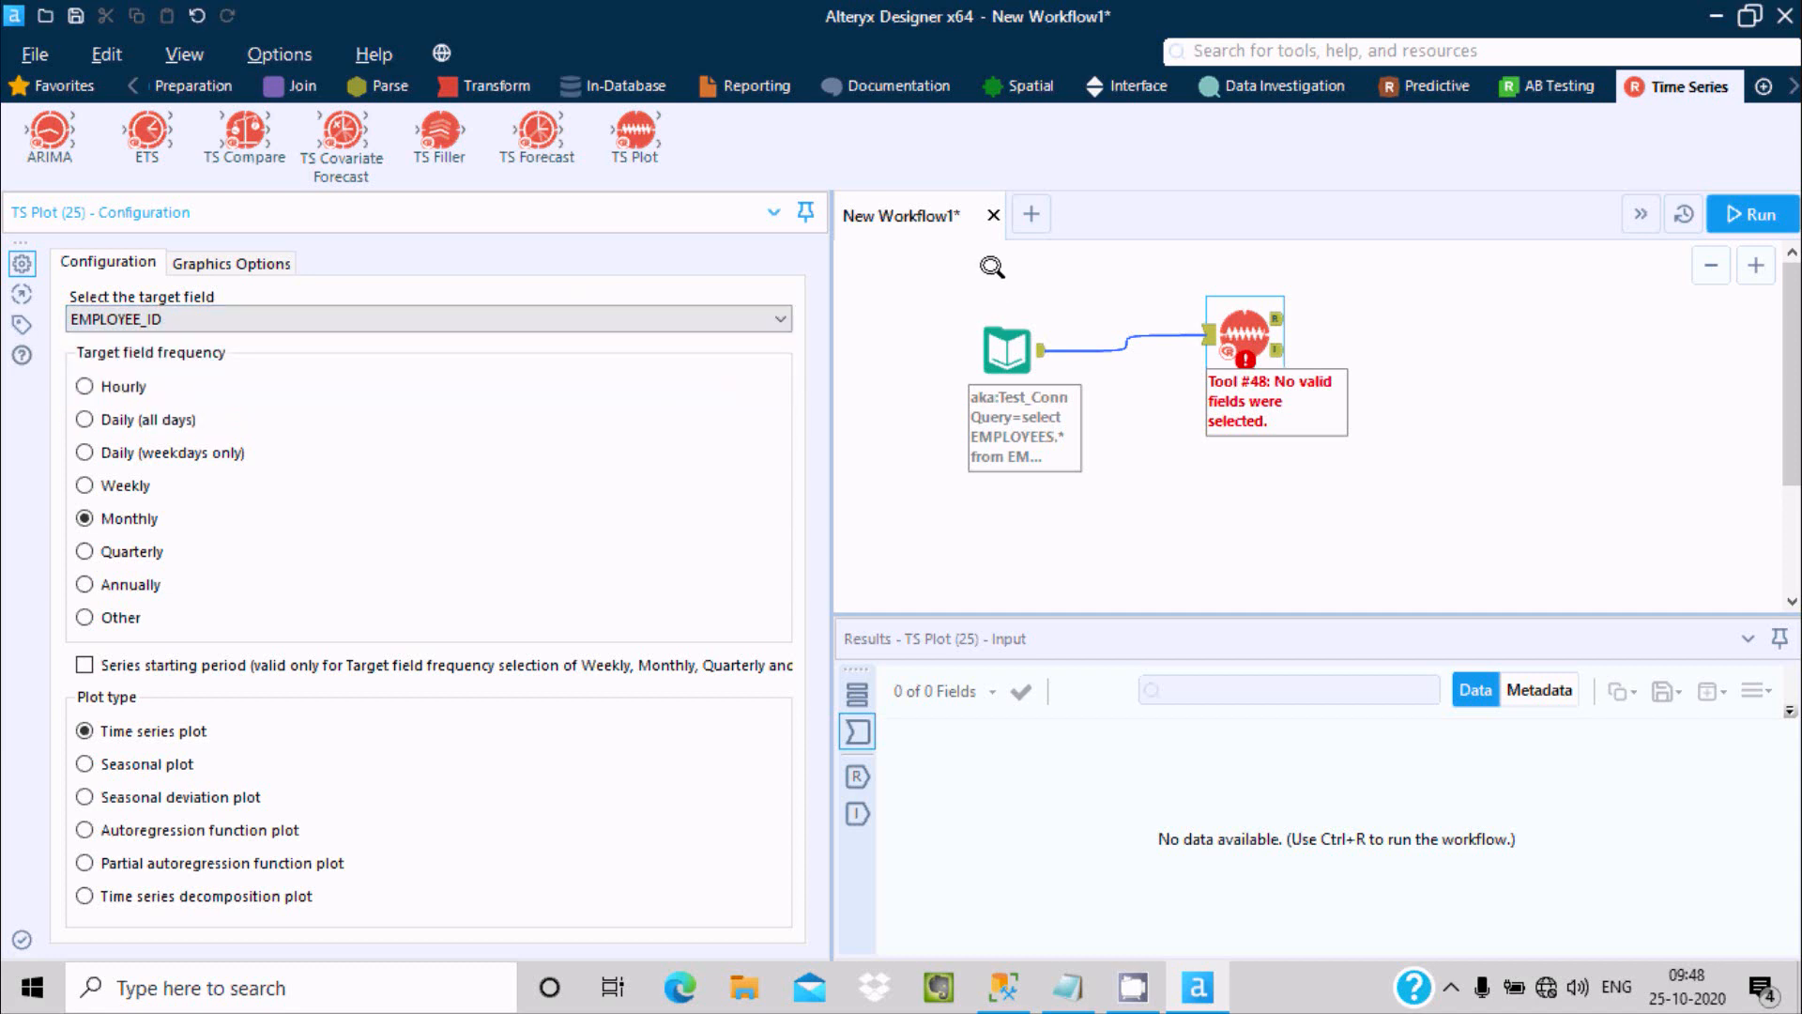
Attach a Browse tool to each of the two TS Plot outputs and run the workflow.
left_click(132, 83)
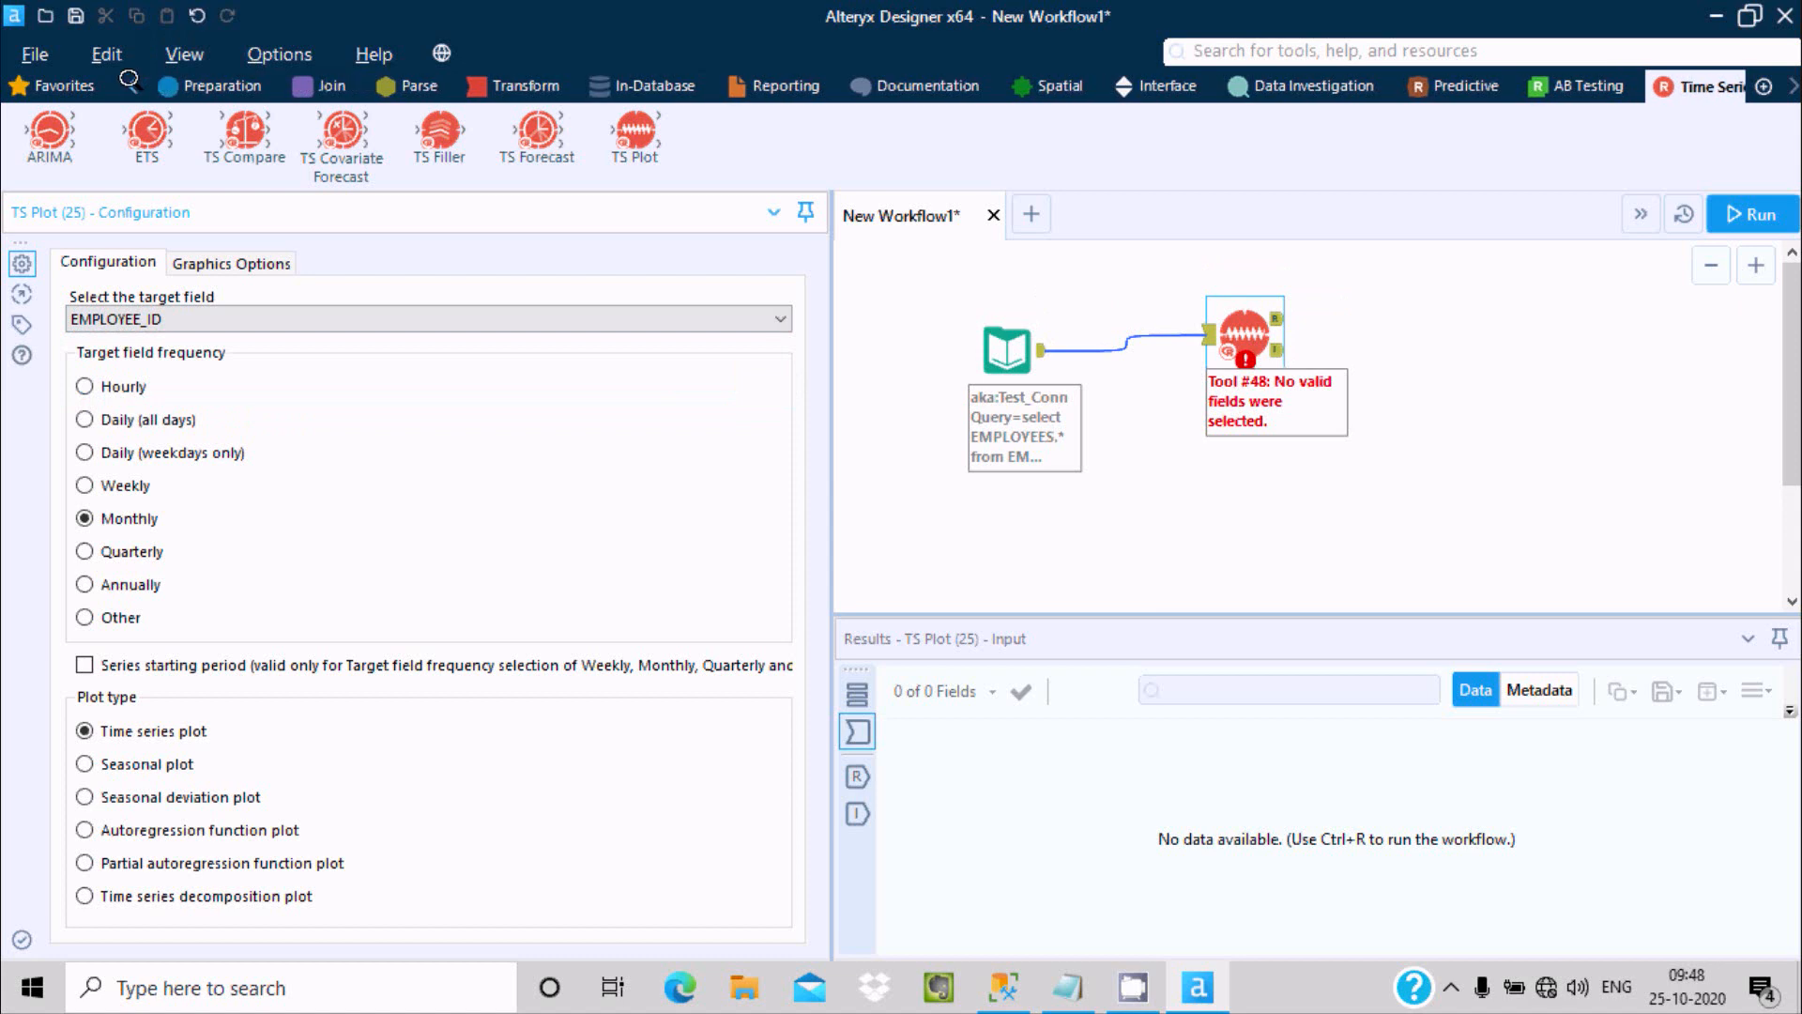
left_click(195, 85)
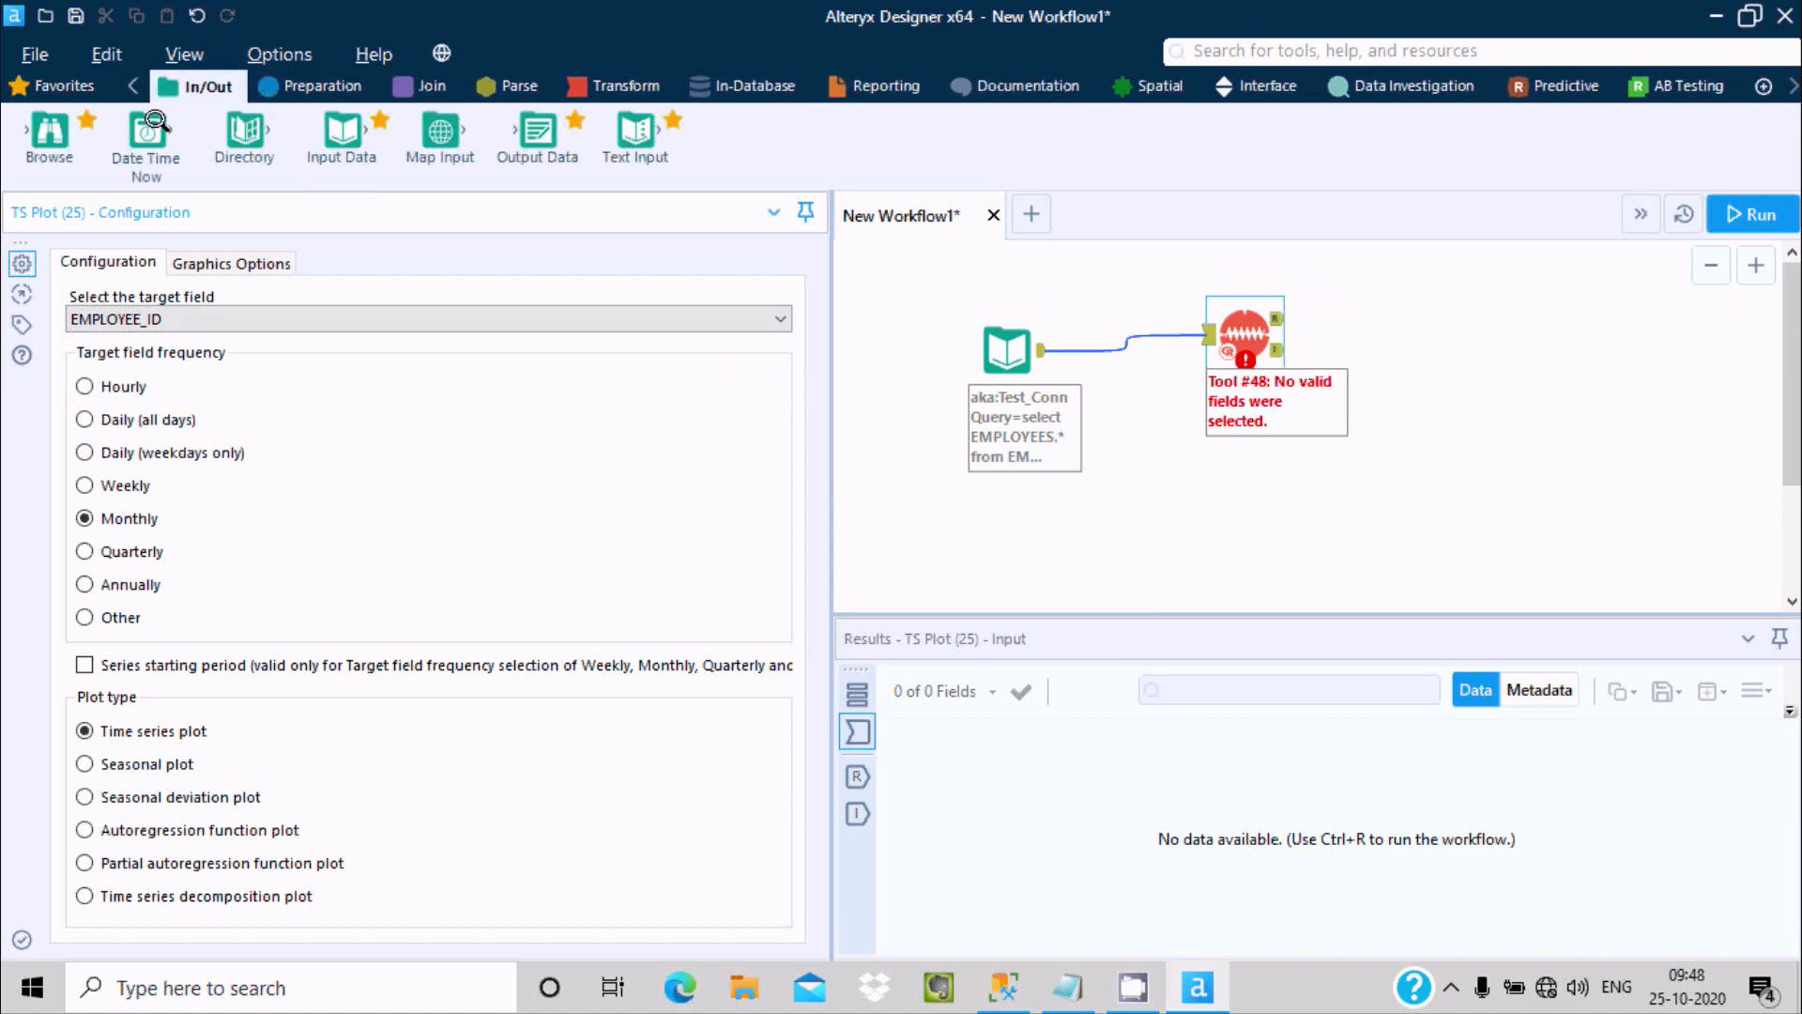
double_click(49, 131)
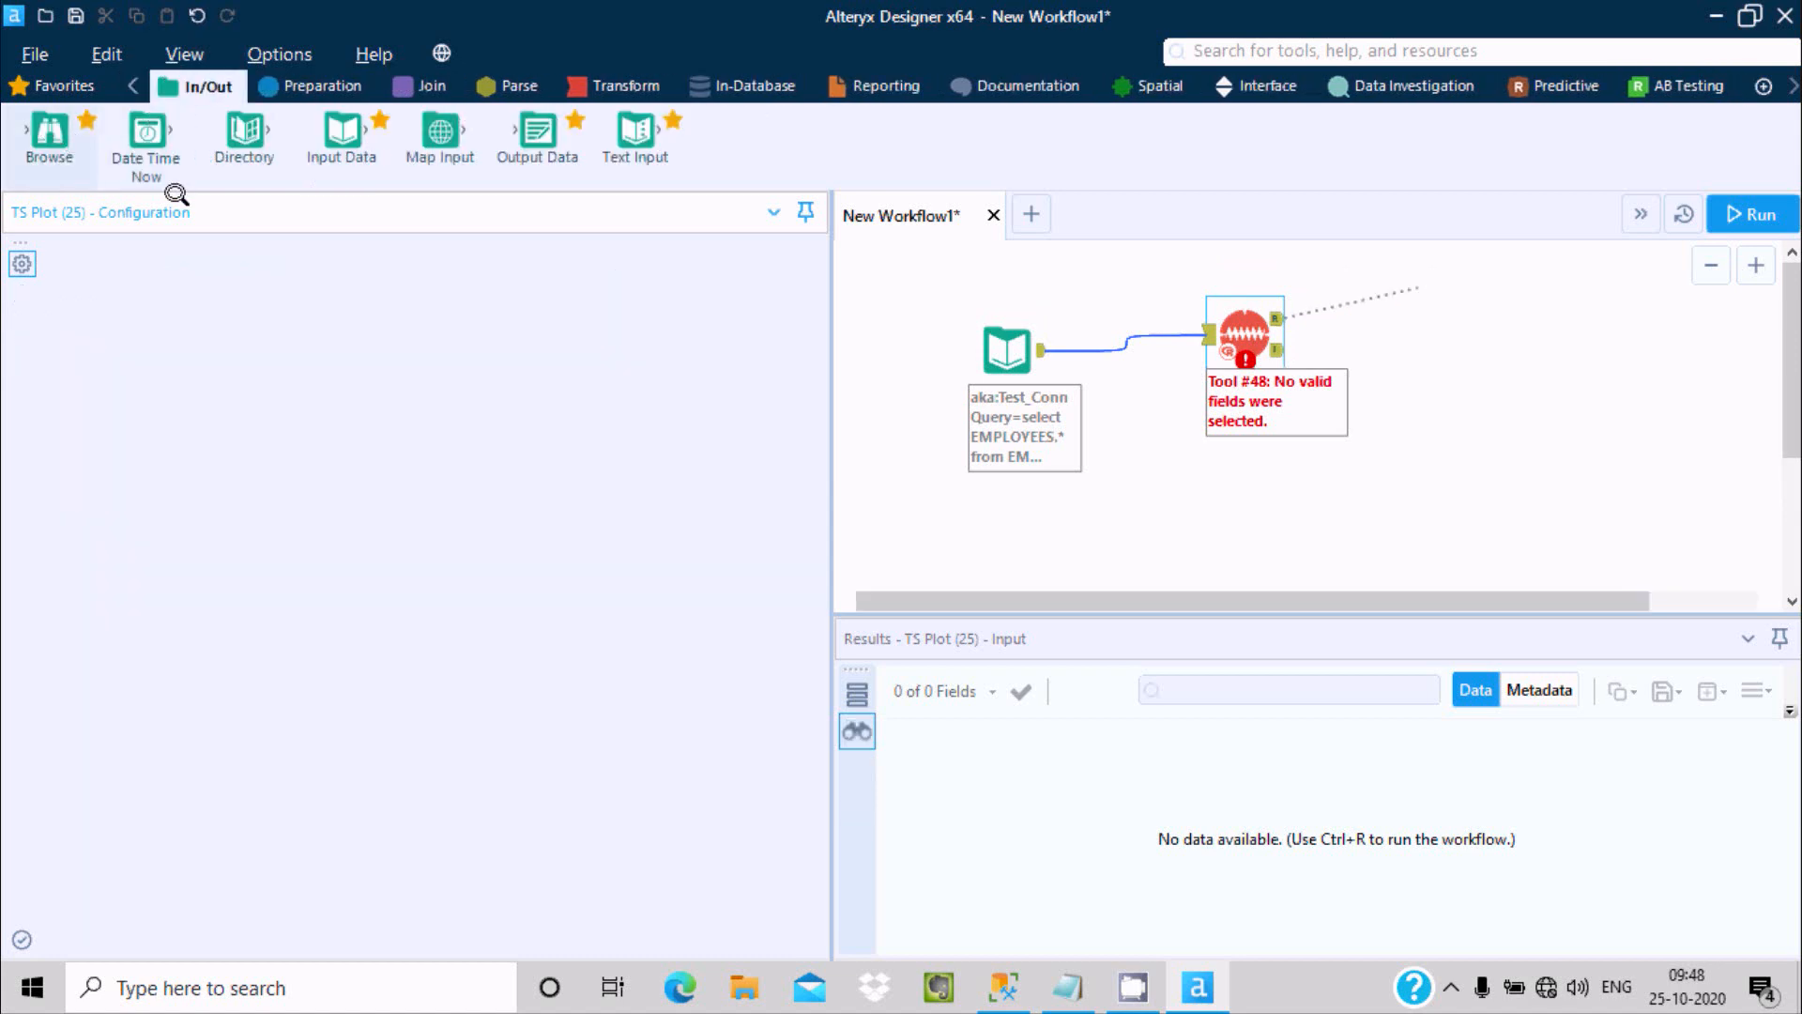
left_click_drag(1437, 397, 1434, 396)
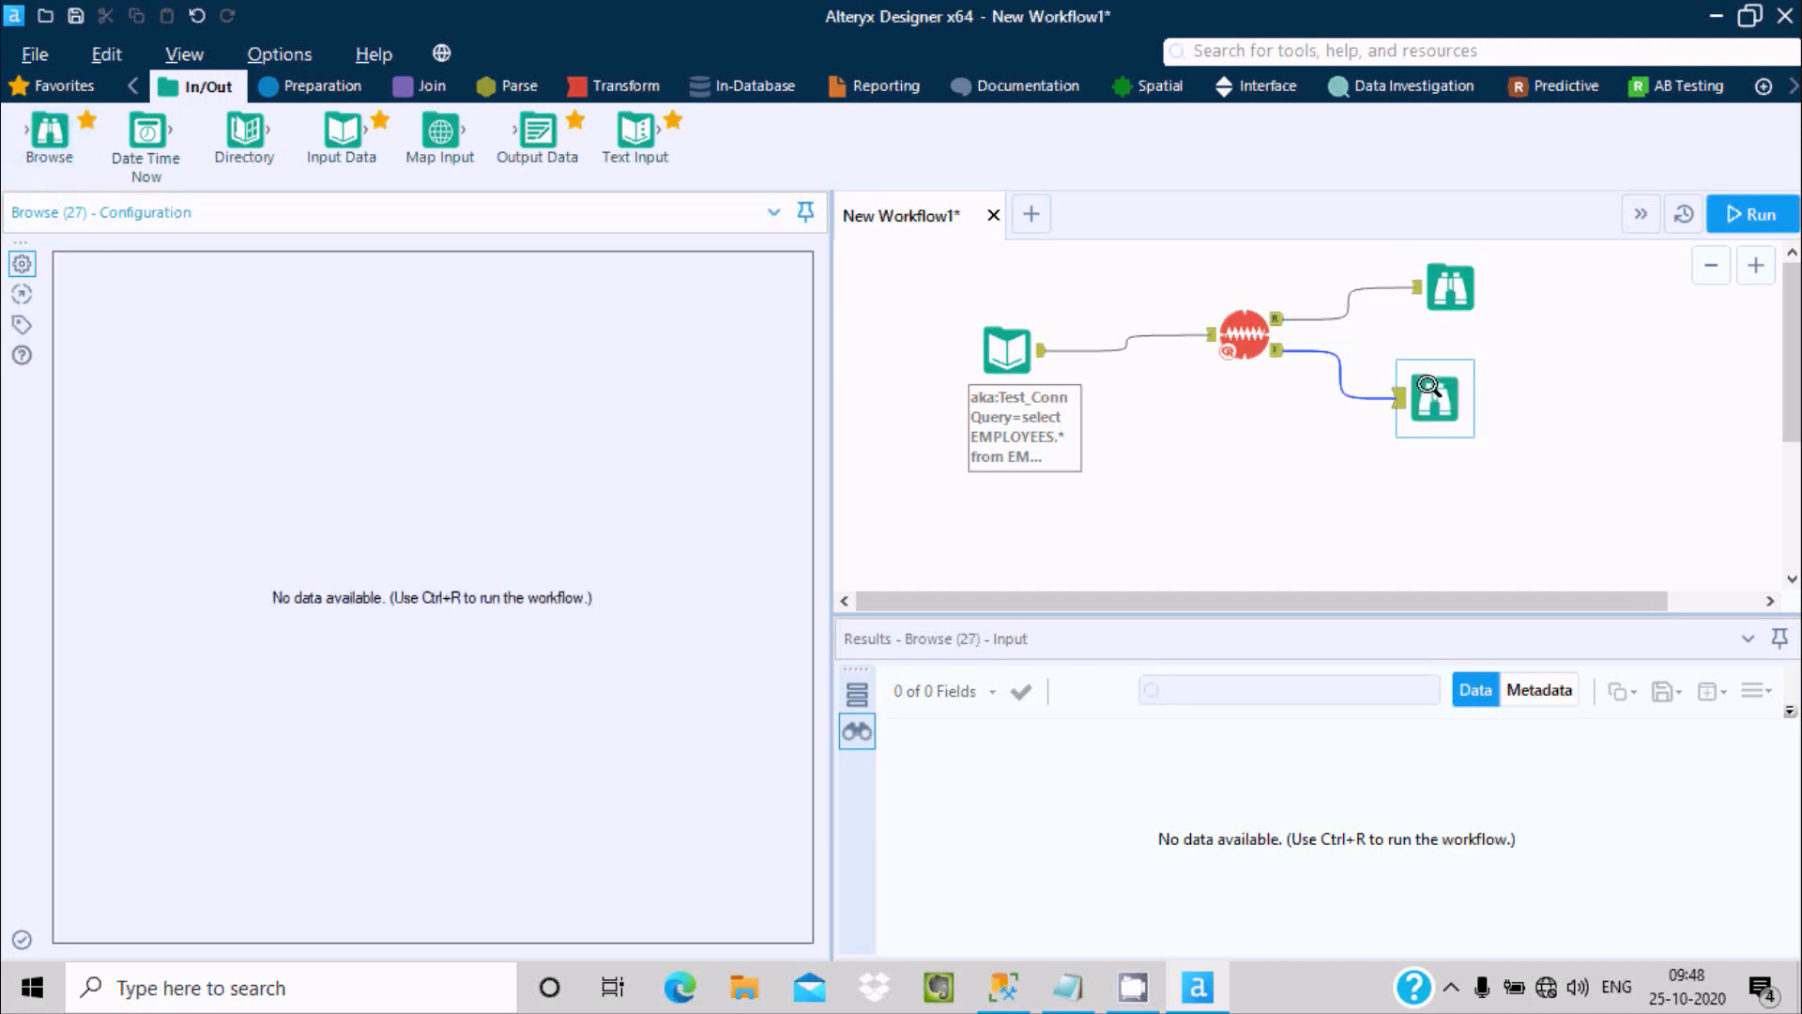
left_click(1729, 201)
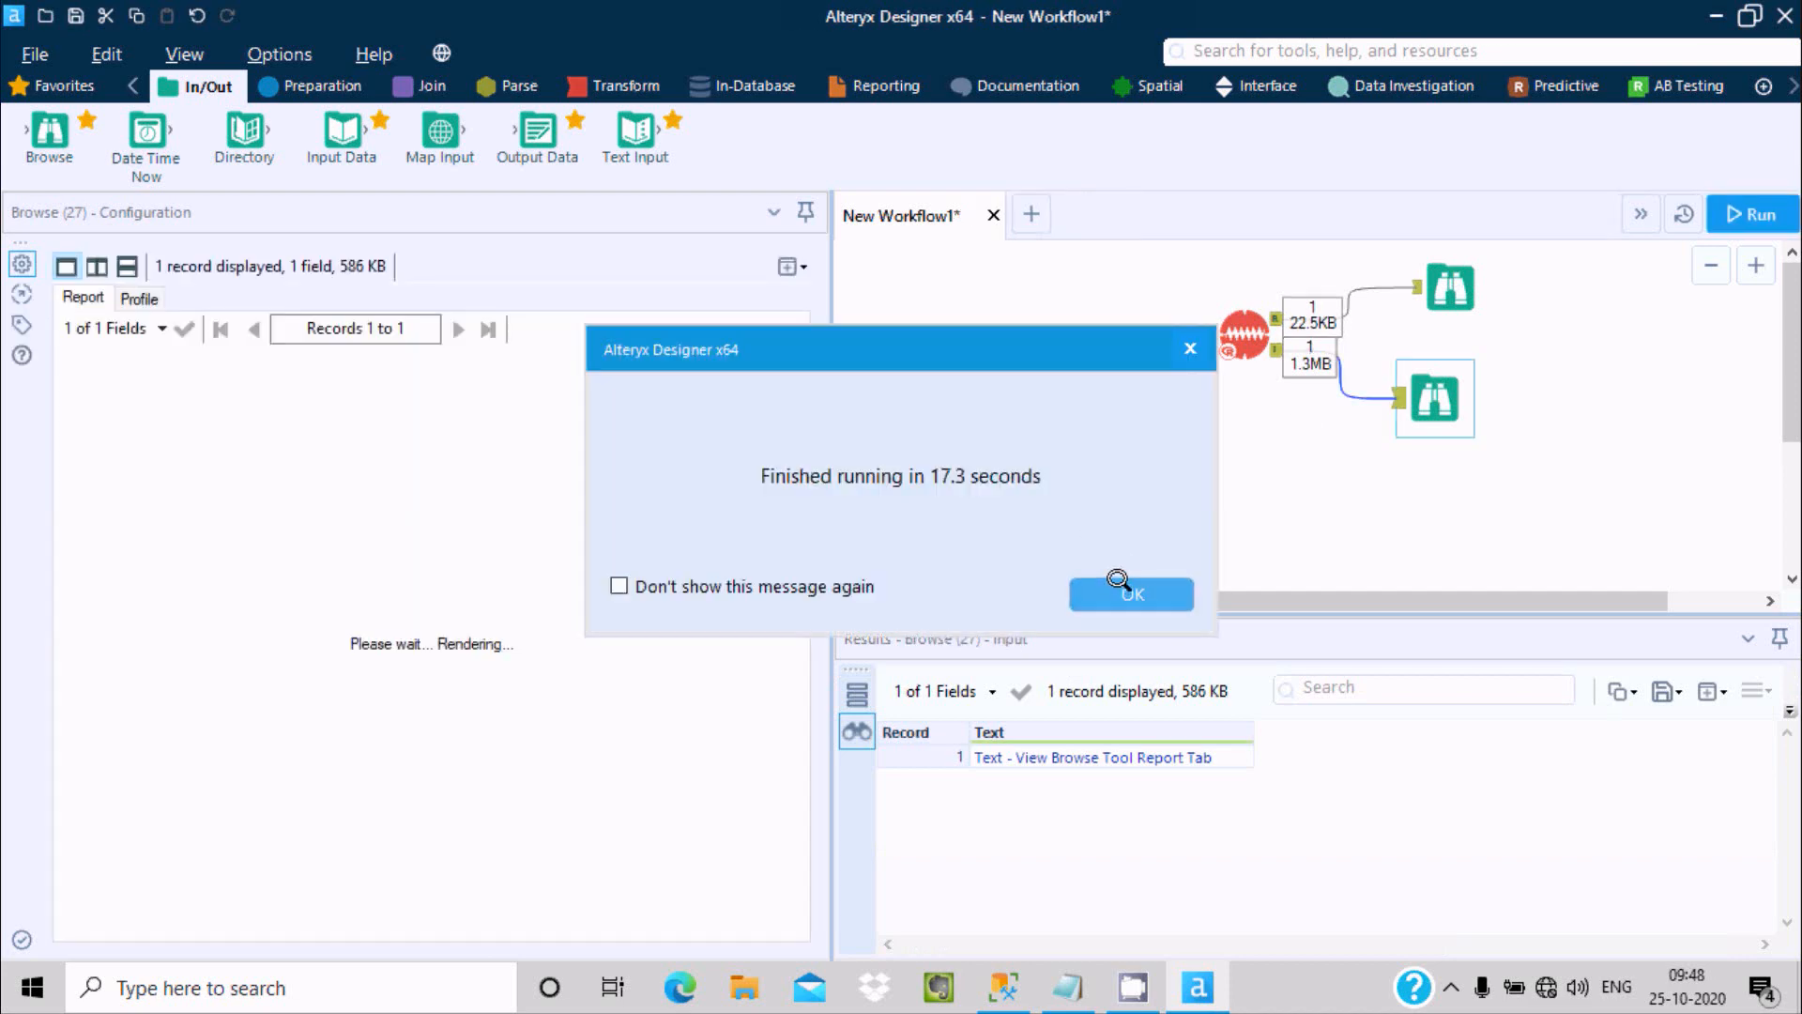
left_click(1128, 591)
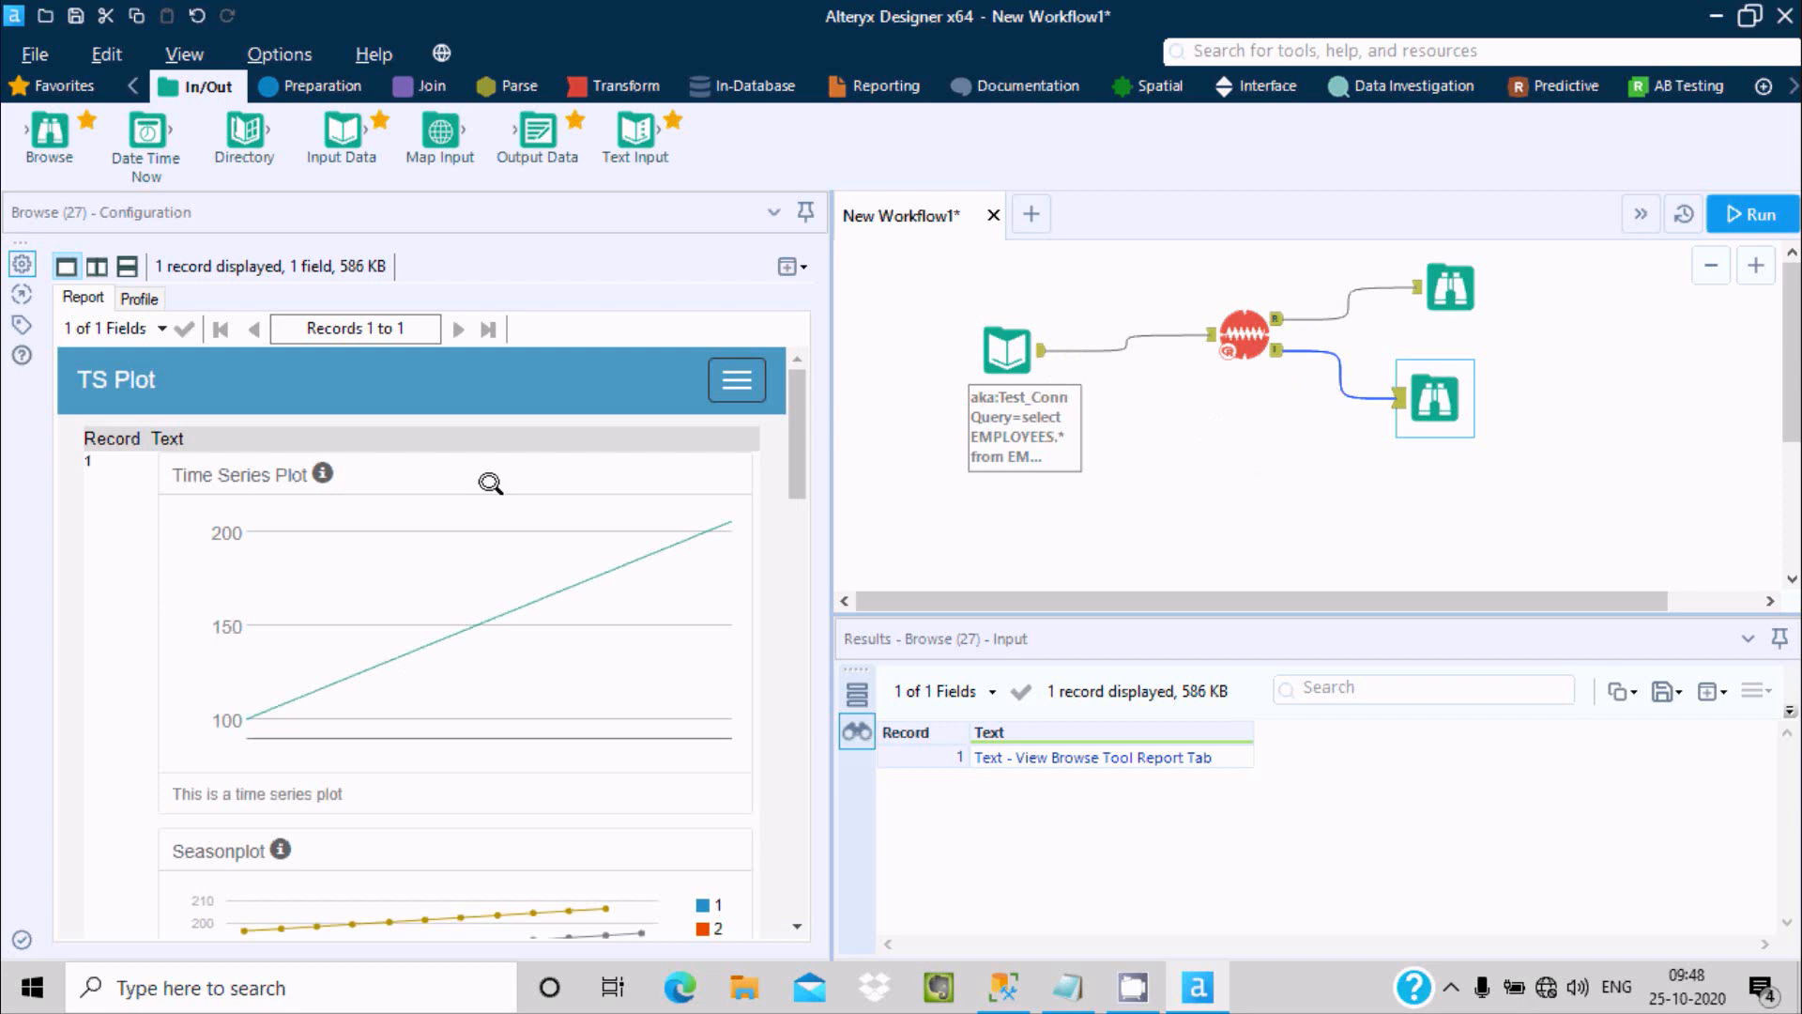
Examine the time series graph and its axes in the Browse tool on the TS Plot's R output.
left_click(1450, 288)
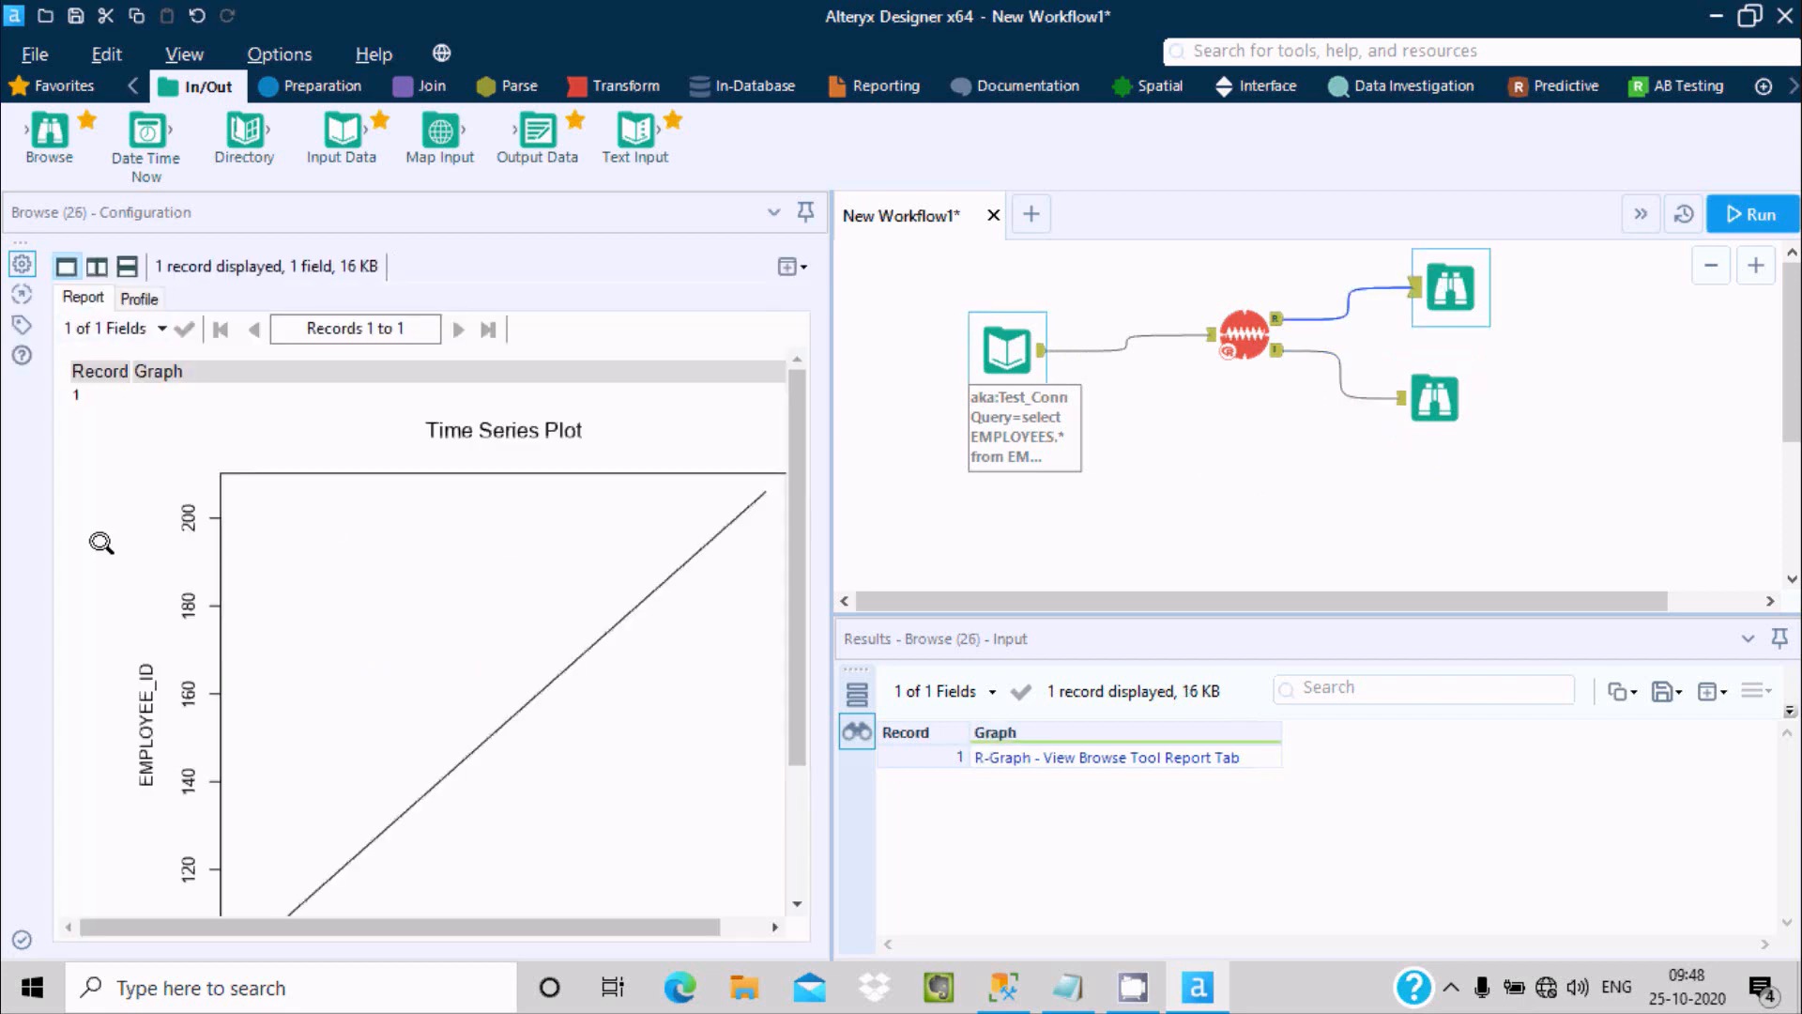
left_click_drag(797, 376, 797, 502)
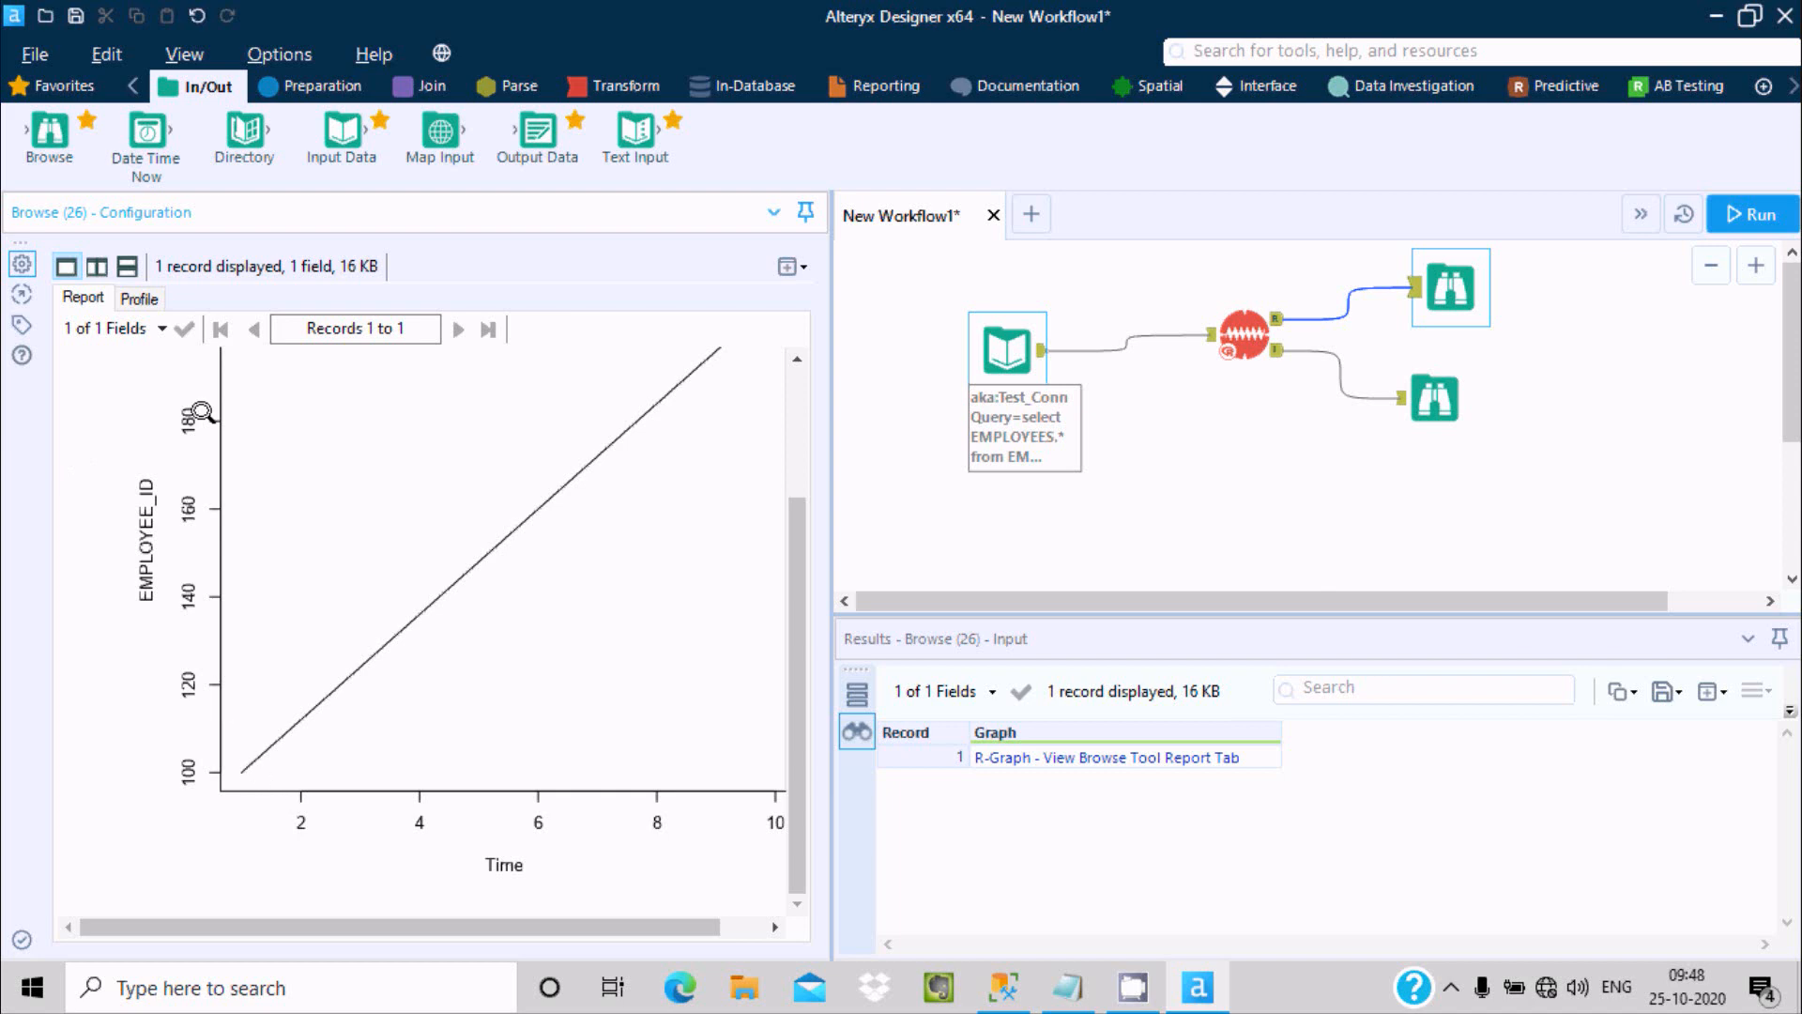
left_click_drag(795, 525, 780, 453)
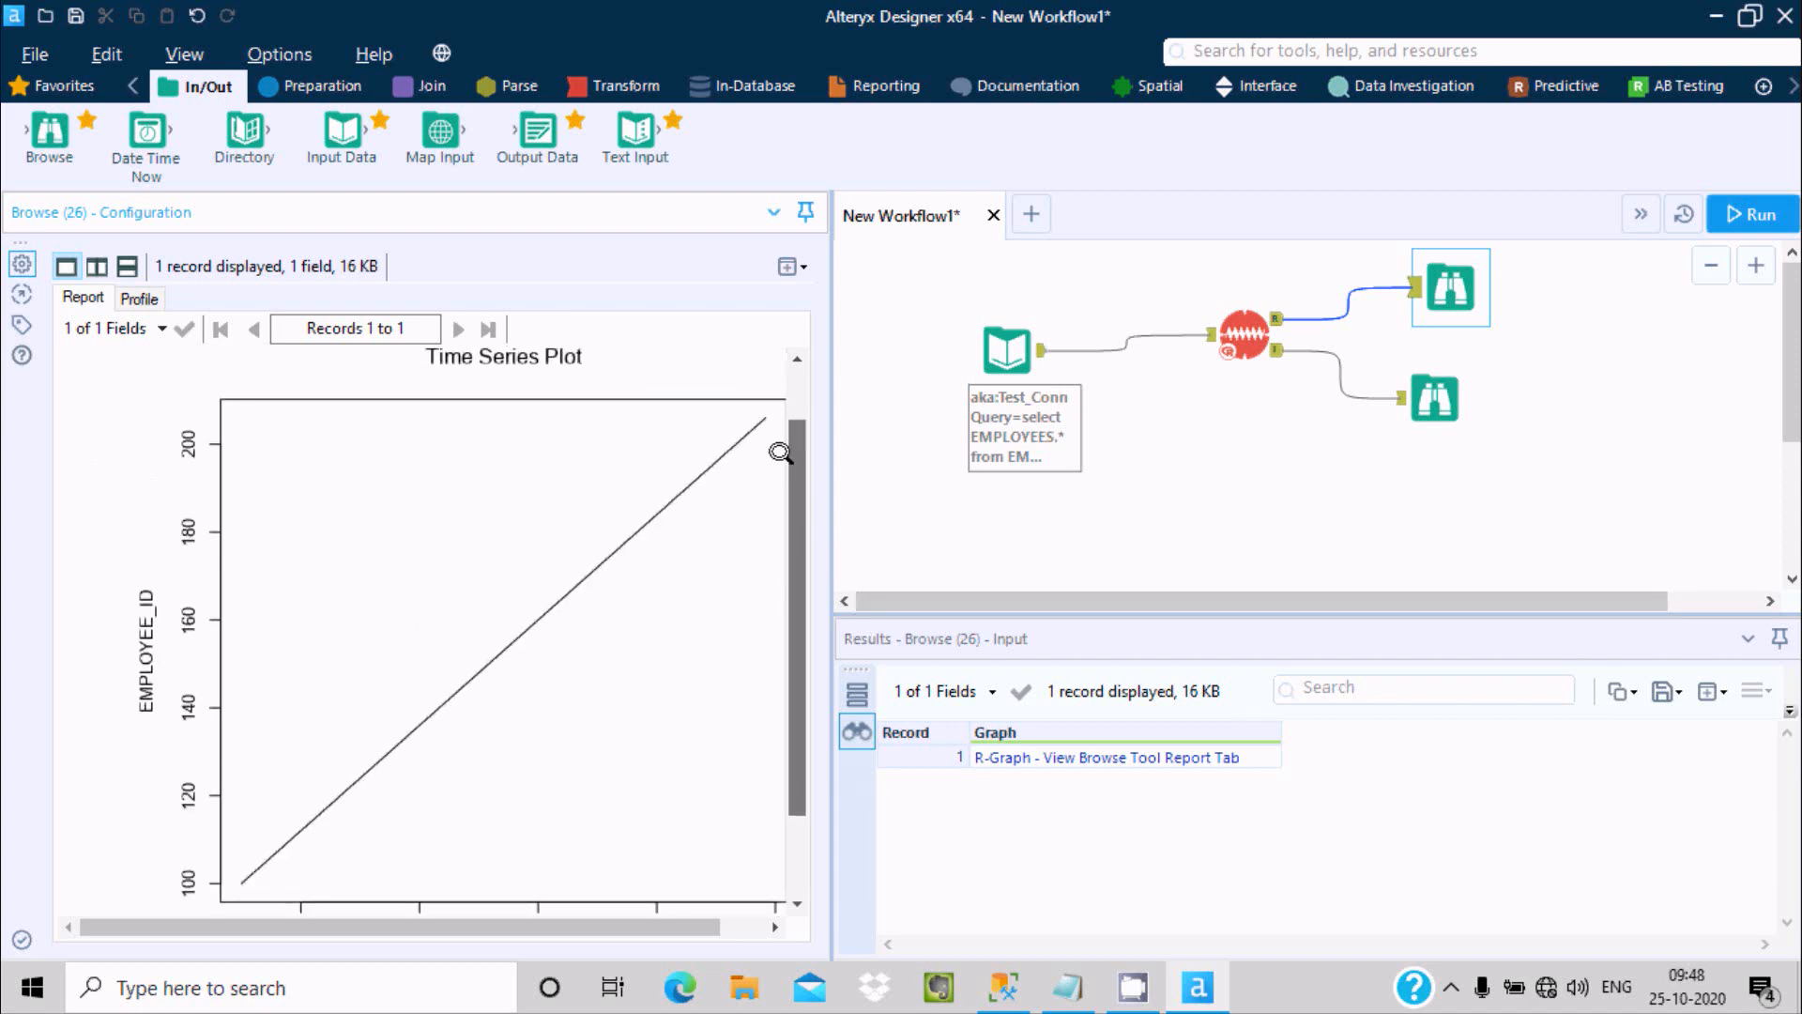
scroll(782, 517, "down", 3)
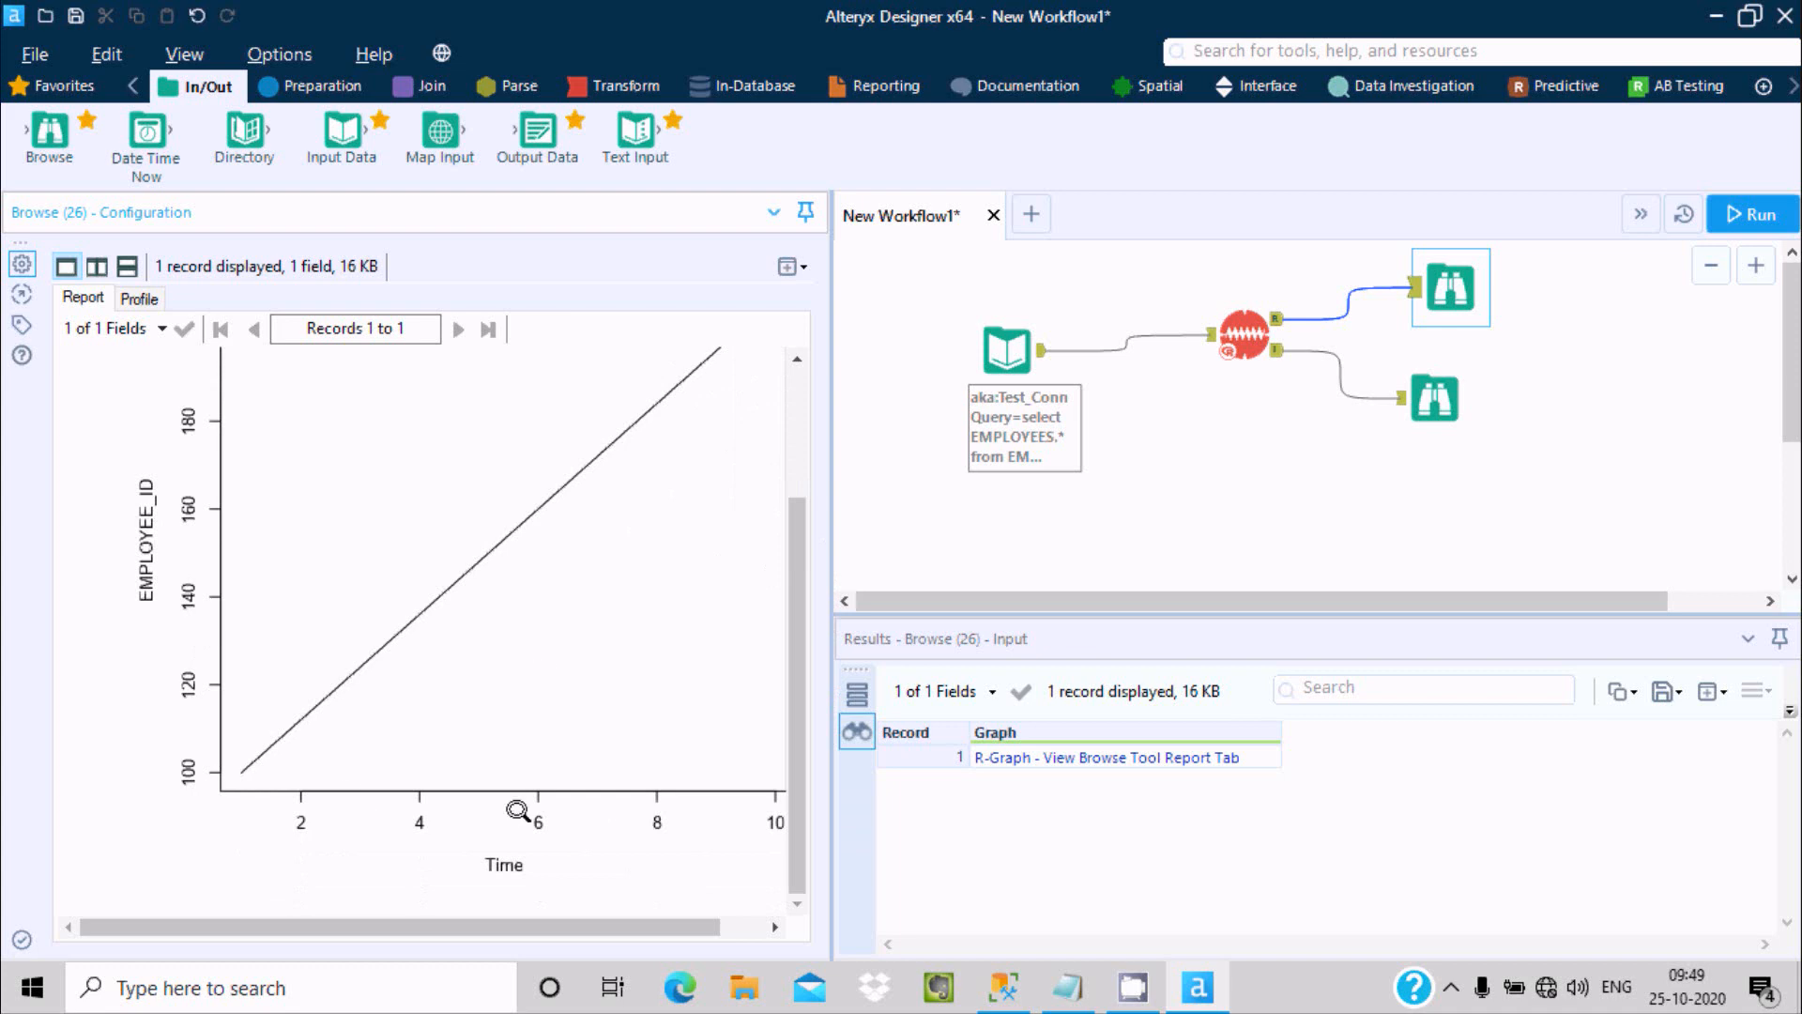
left_click_drag(582, 926, 625, 926)
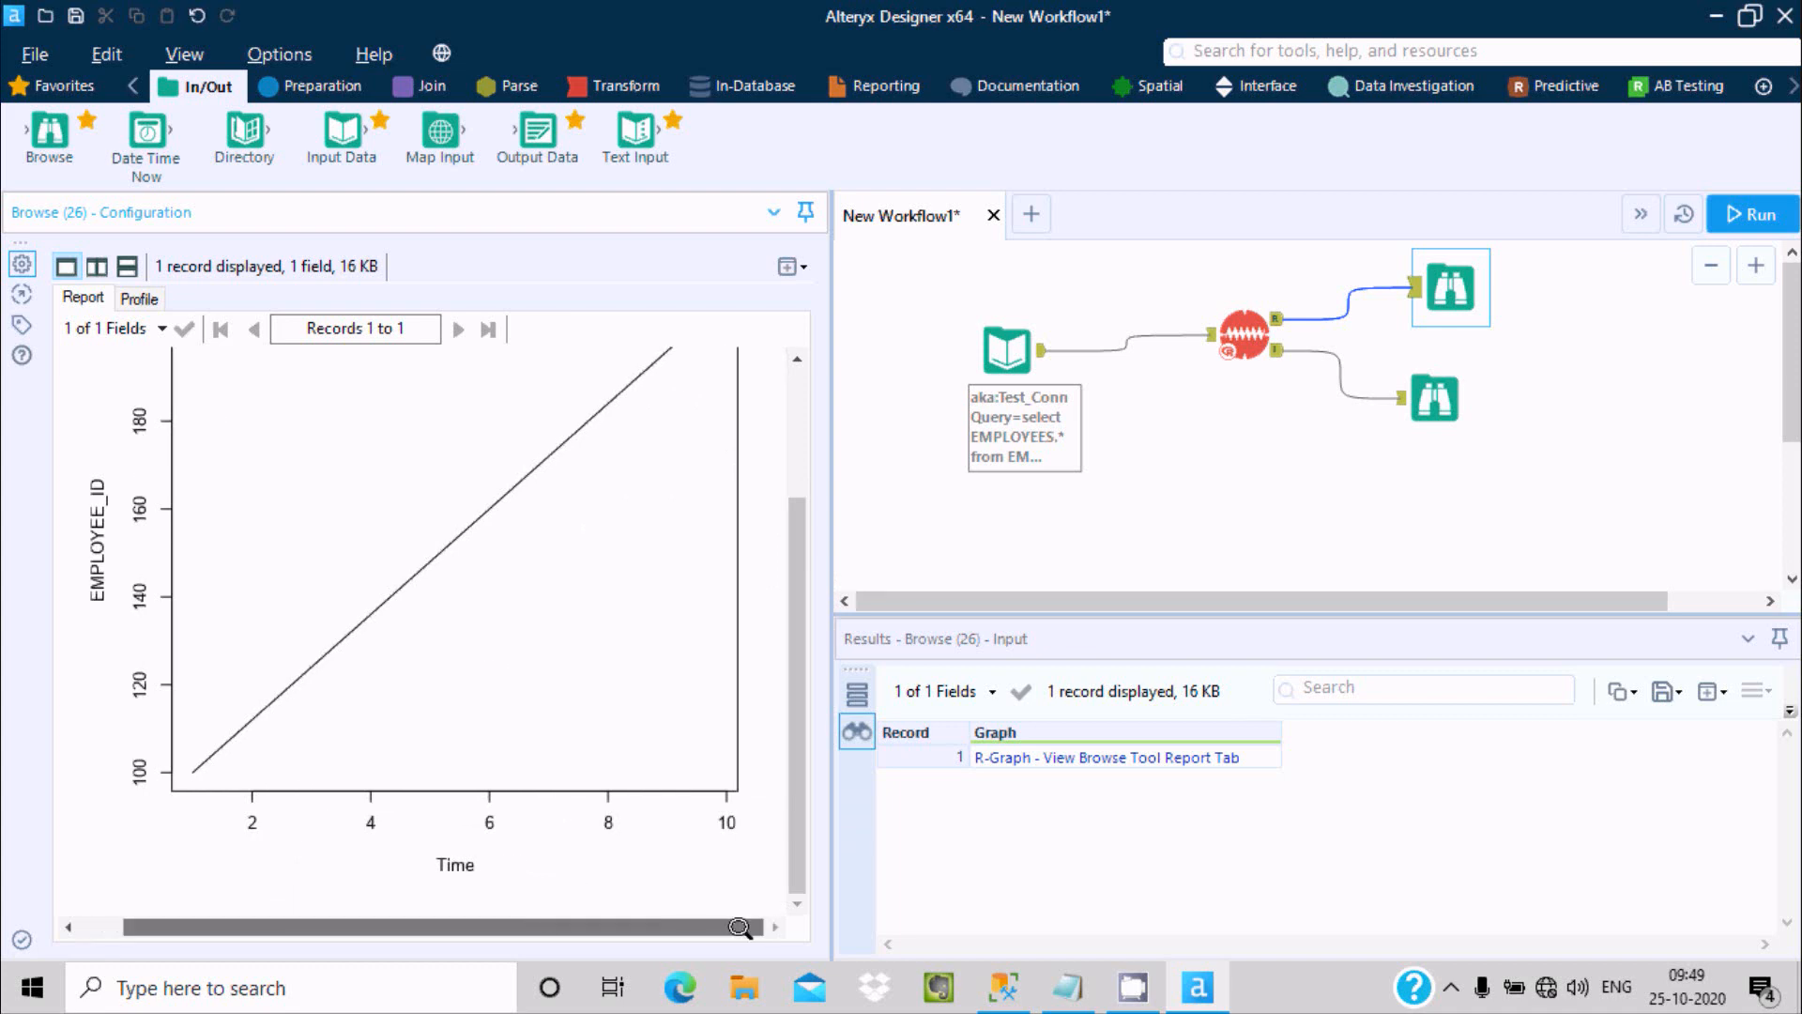
Examine the time series plot and season plot in the interactive report from the TS Plot's I output.
left_click(1433, 393)
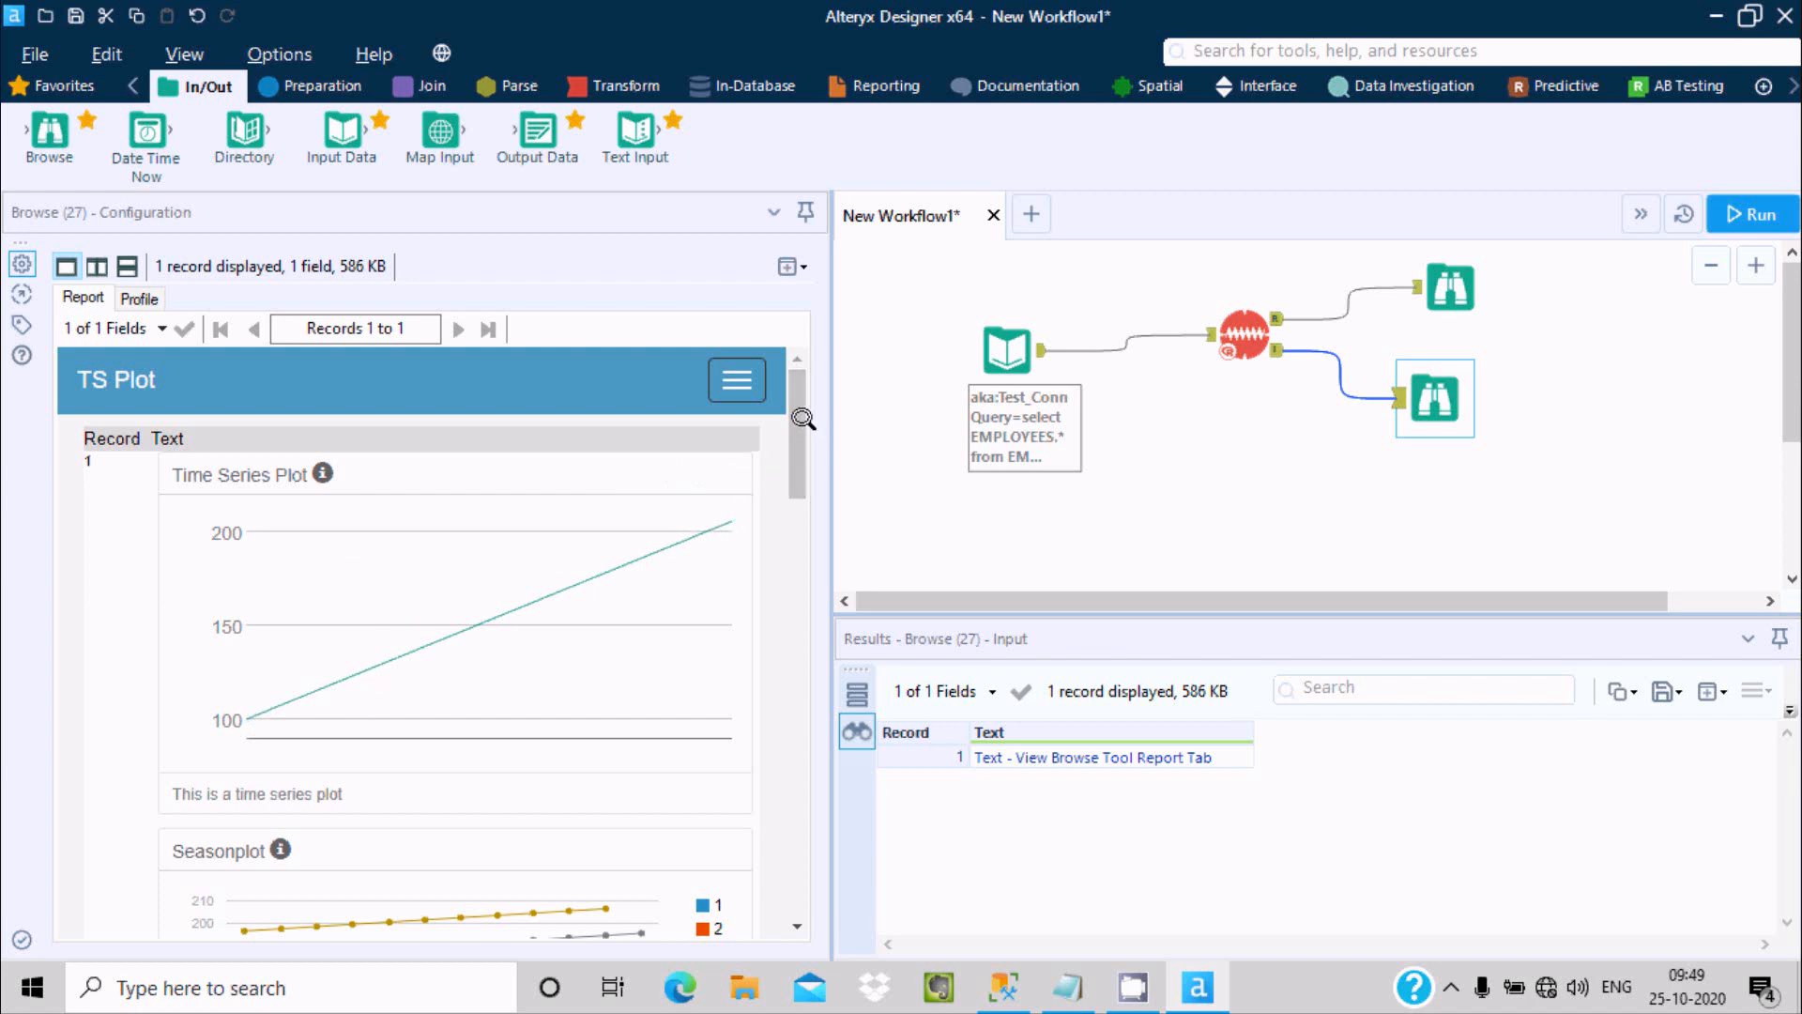
left_click_drag(803, 419, 801, 495)
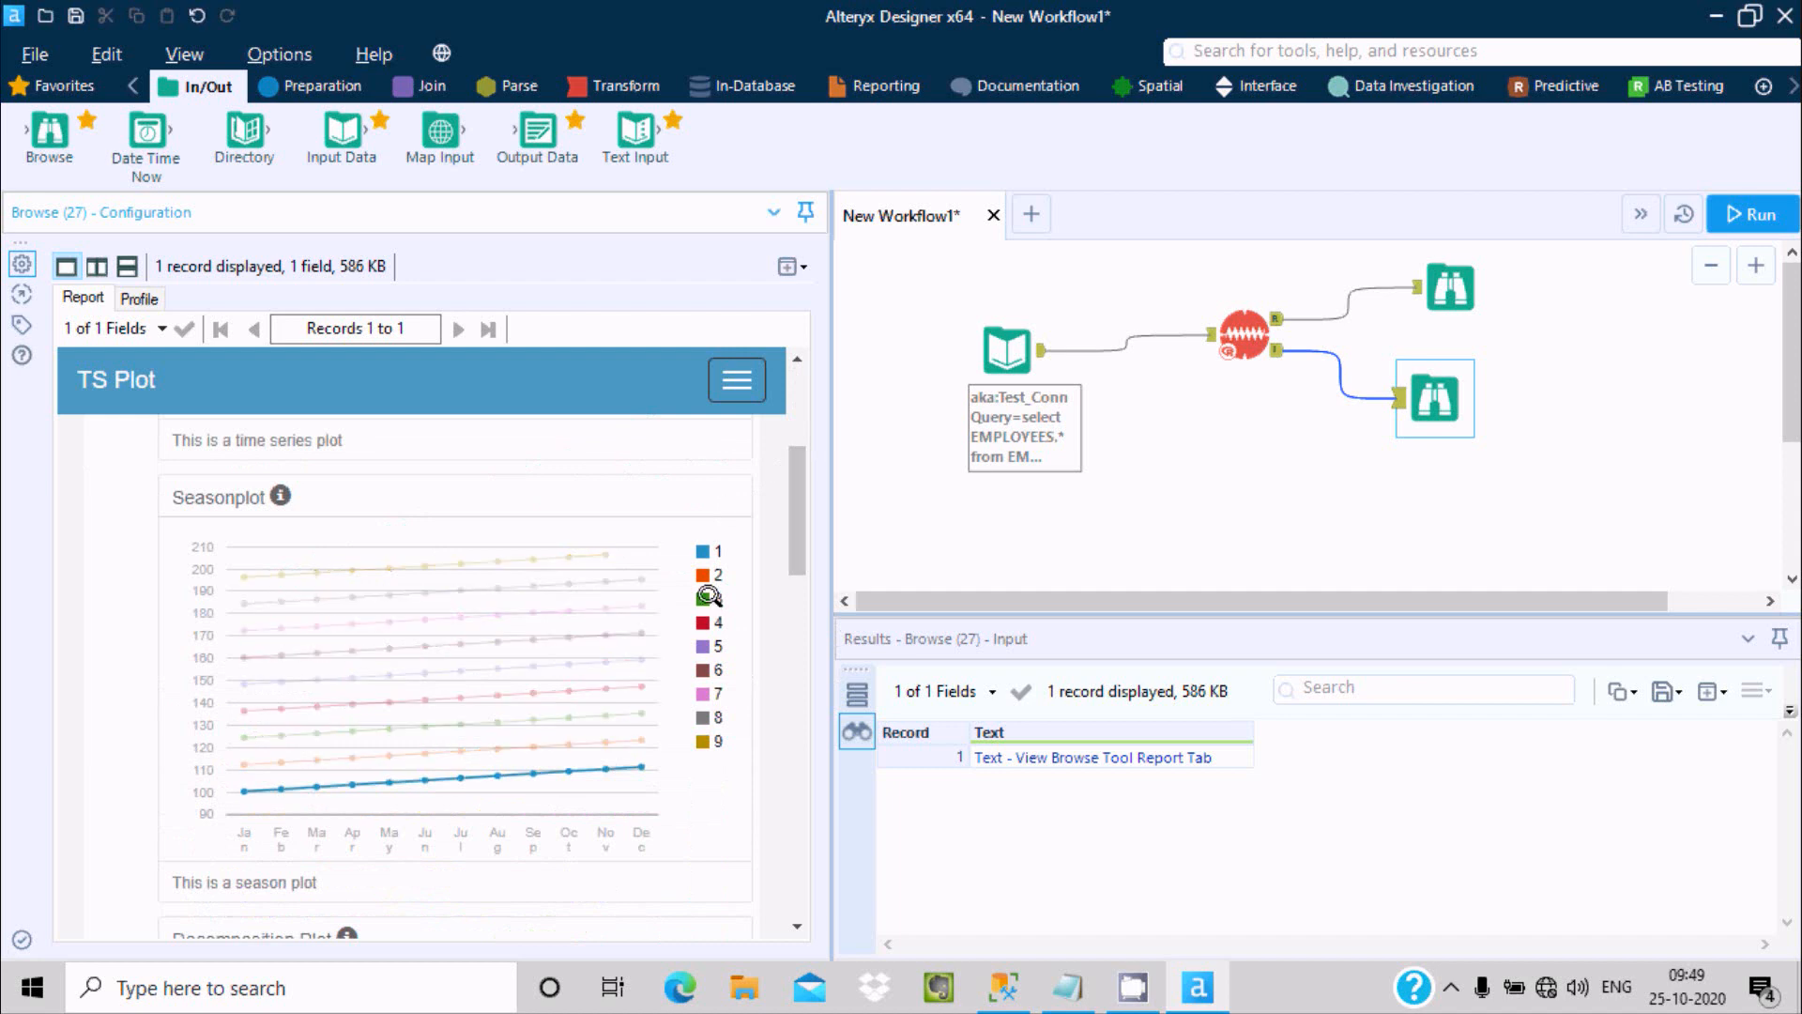
mouse_move(239, 773)
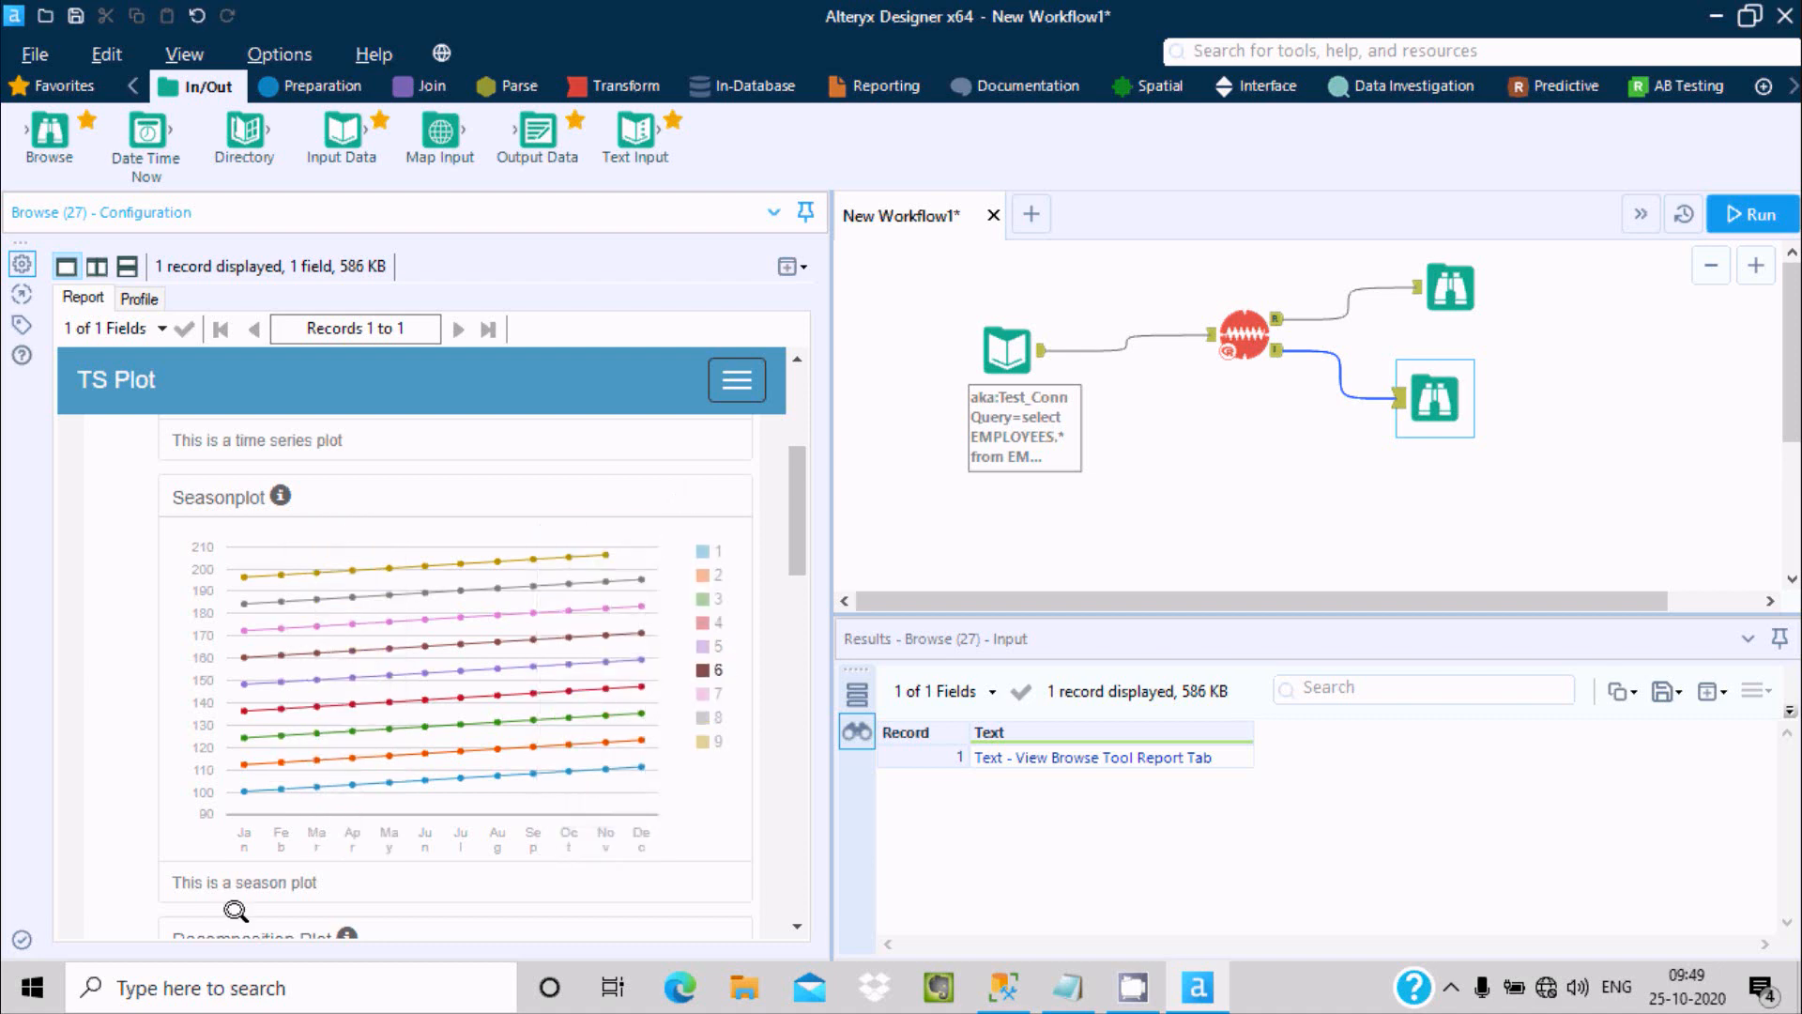
Examine the decomposition, autocorrelation and partial autocorrelation plots in the interactive report from the TS Plot's I output.
left_click_drag(795, 457, 795, 558)
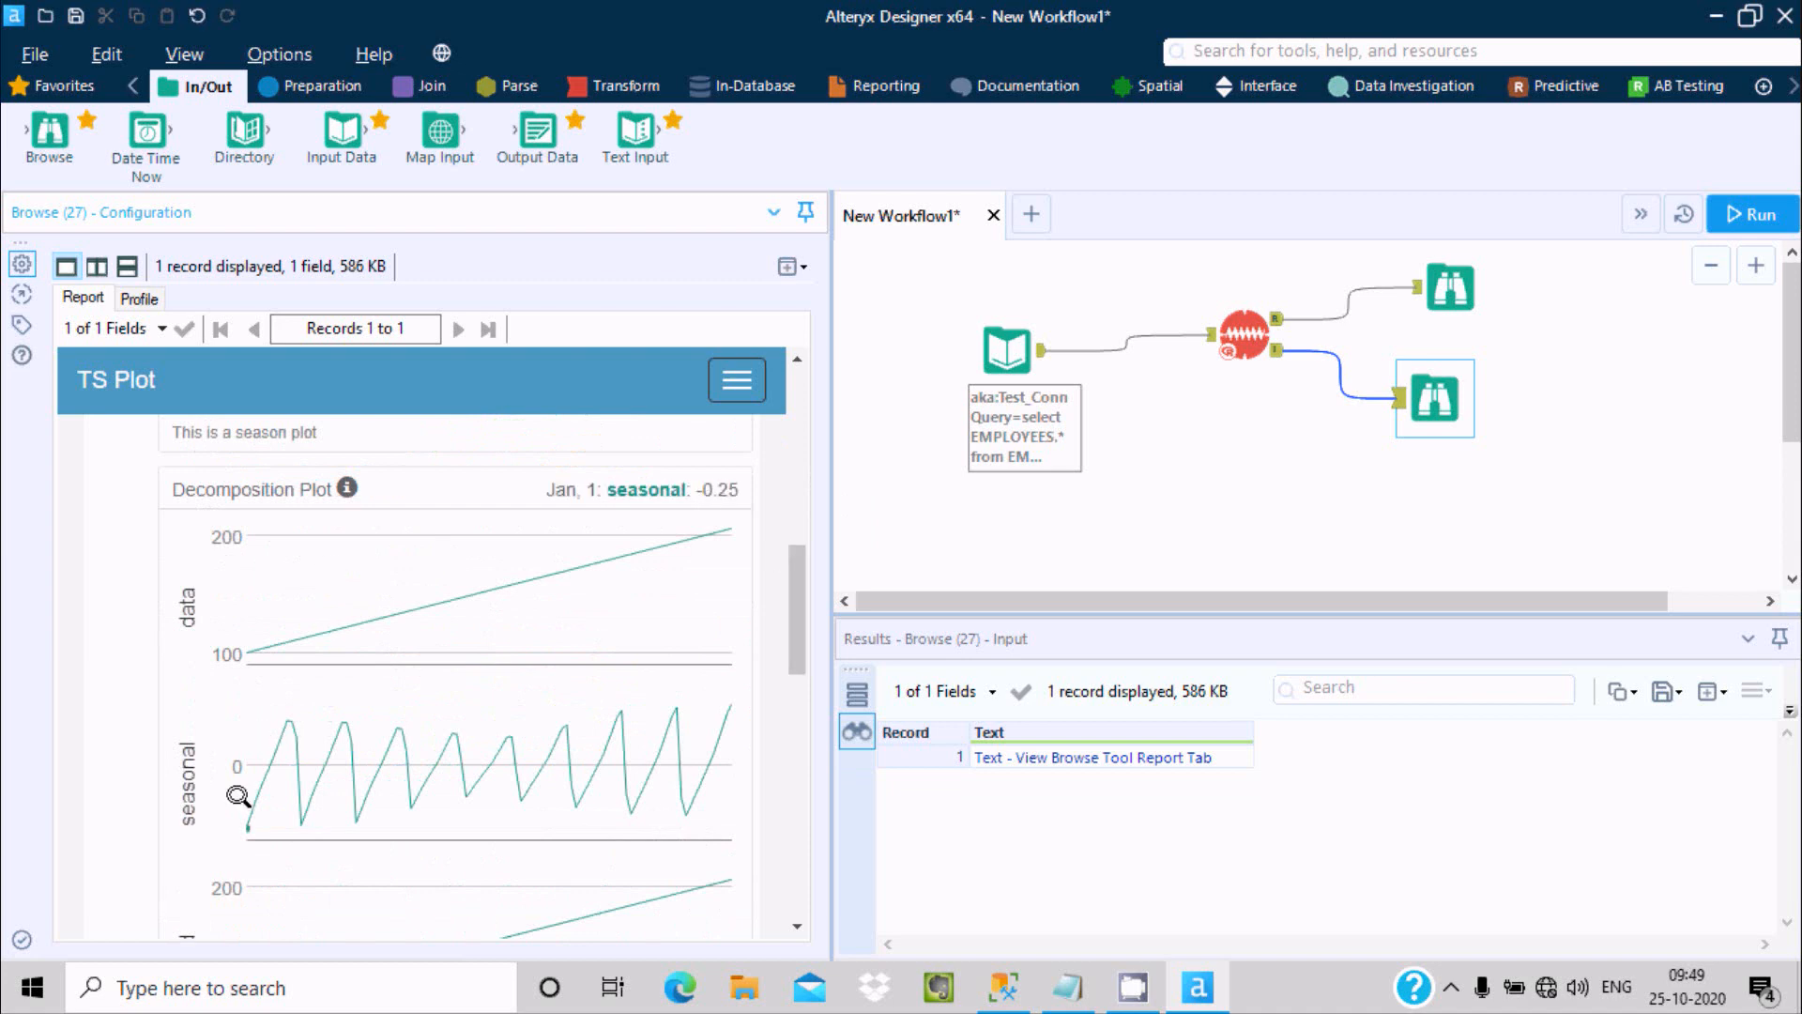
left_click_drag(795, 563, 795, 808)
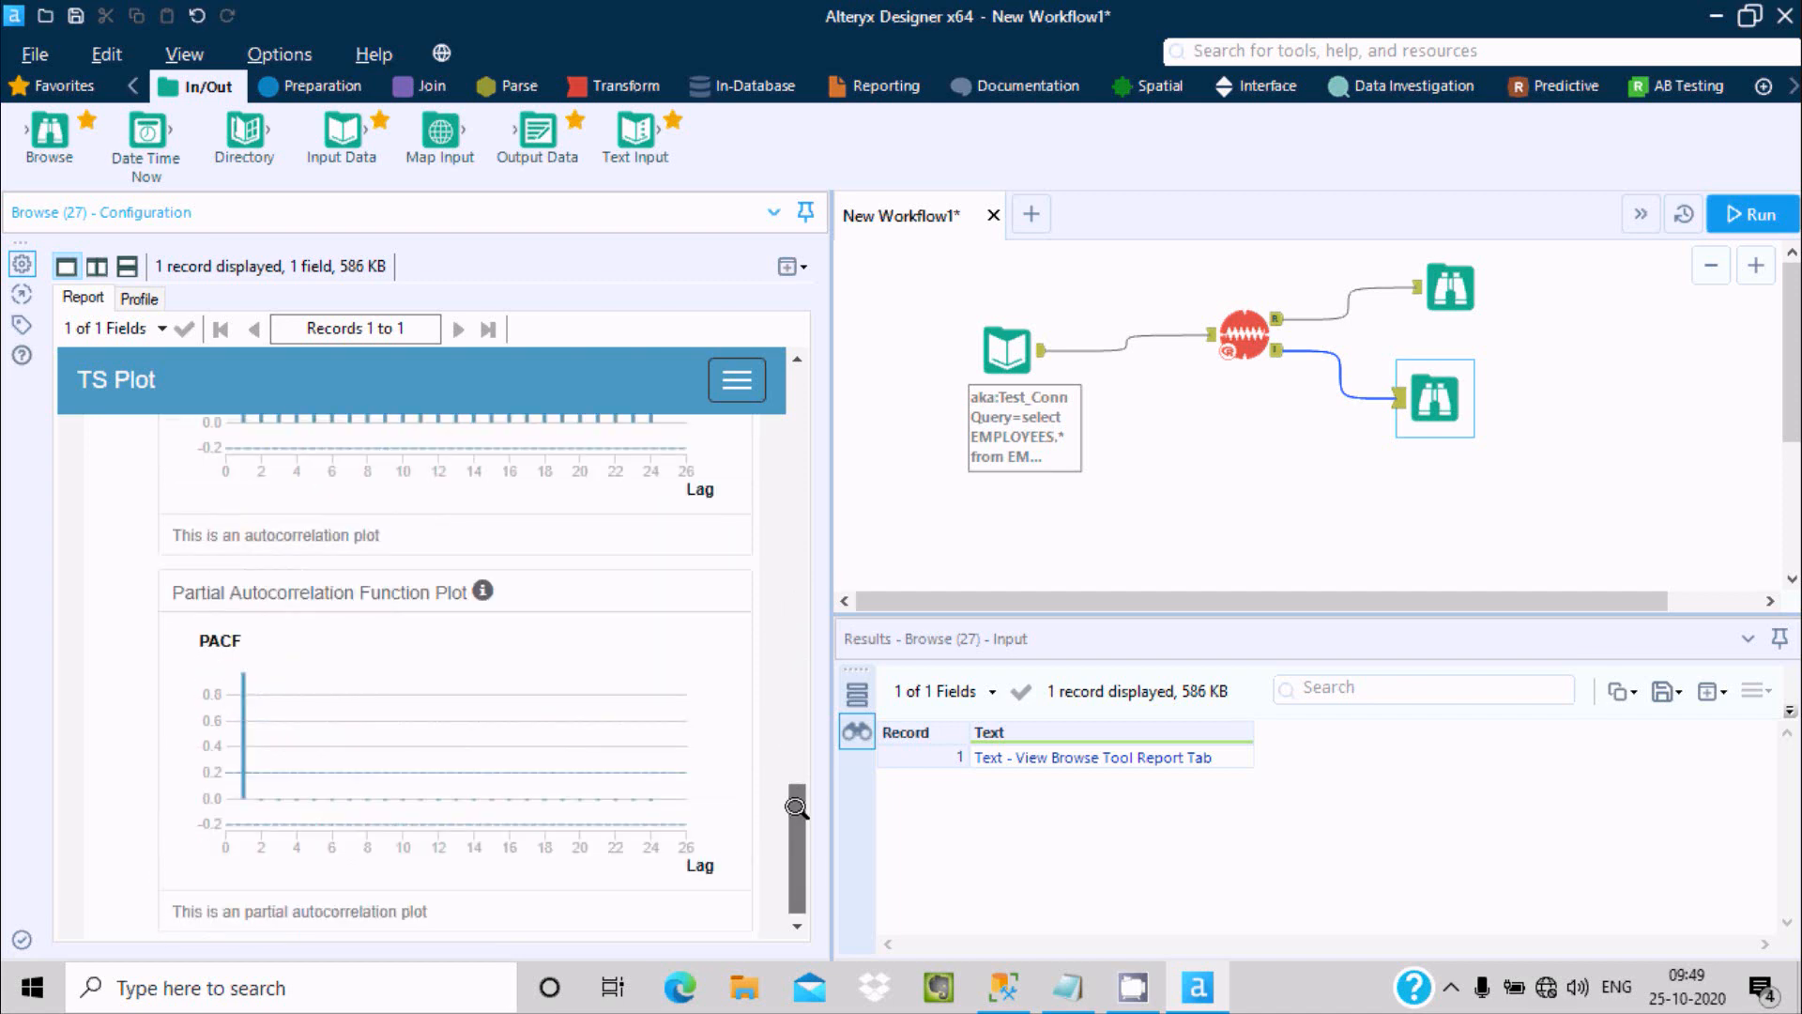
Change the TS Plot tool's target field to DEPARTMENT_ID and run the workflow.
left_click(1178, 335)
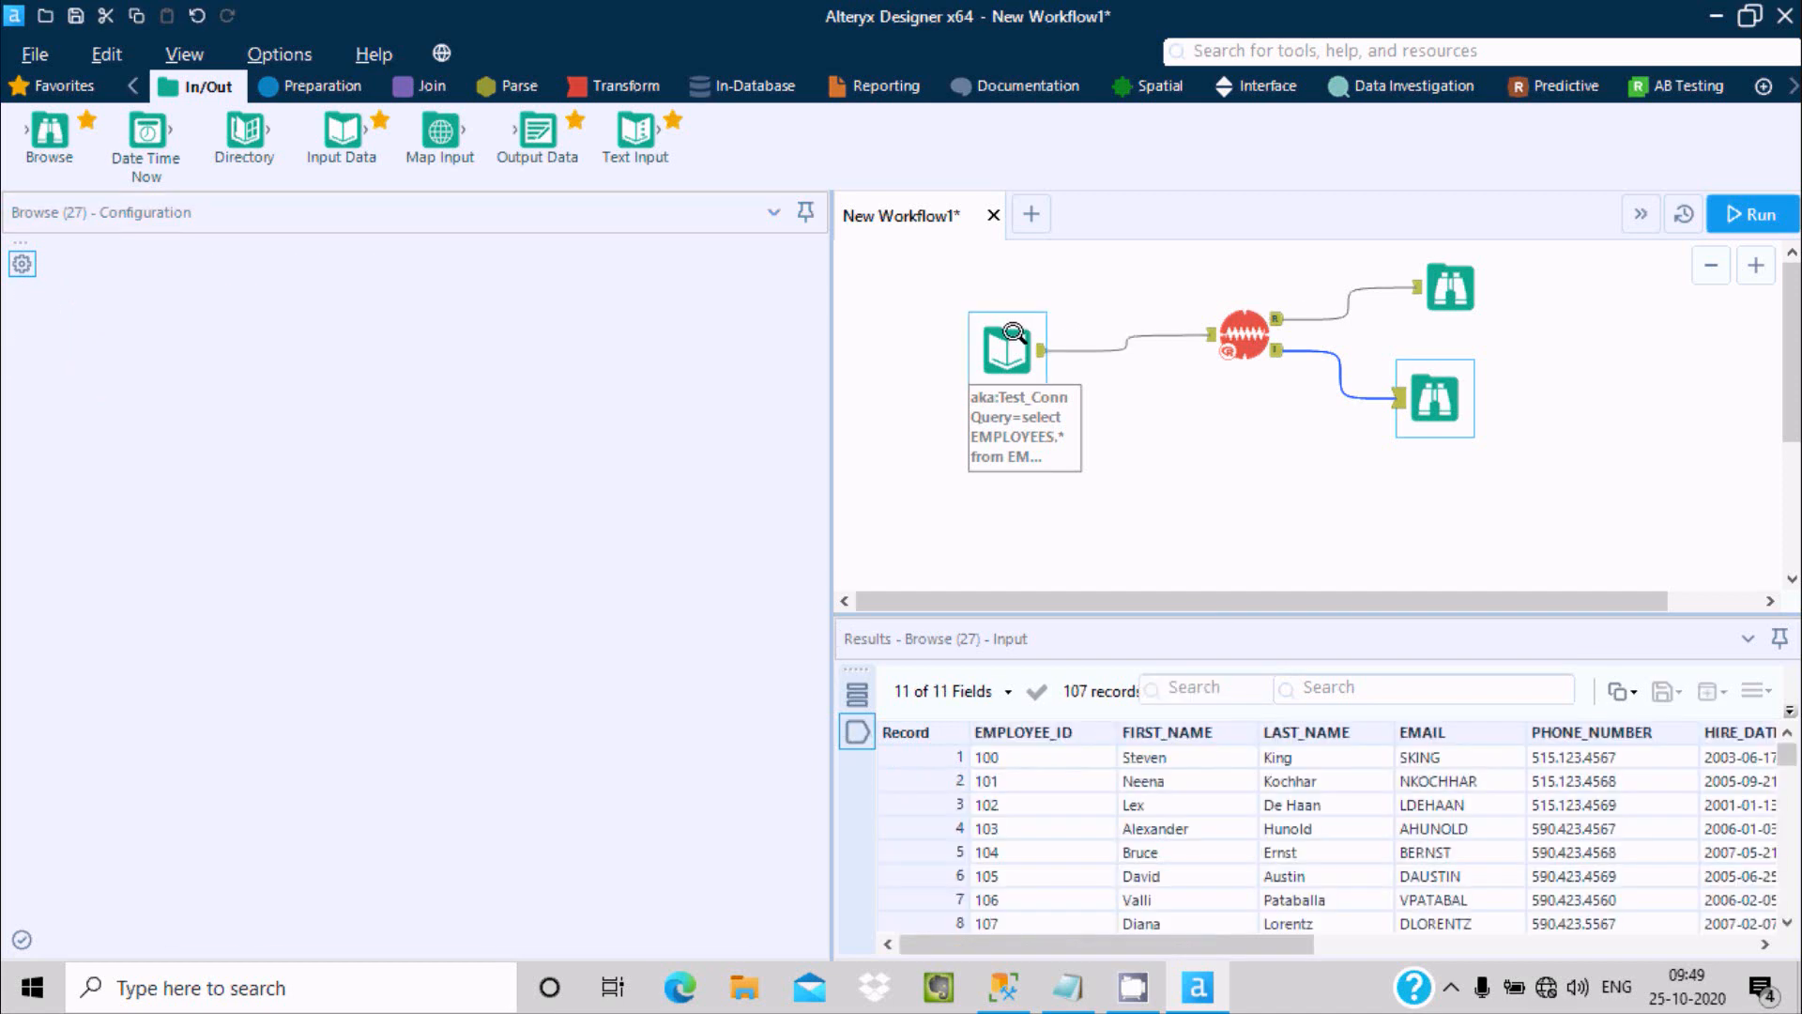
left_click(1225, 316)
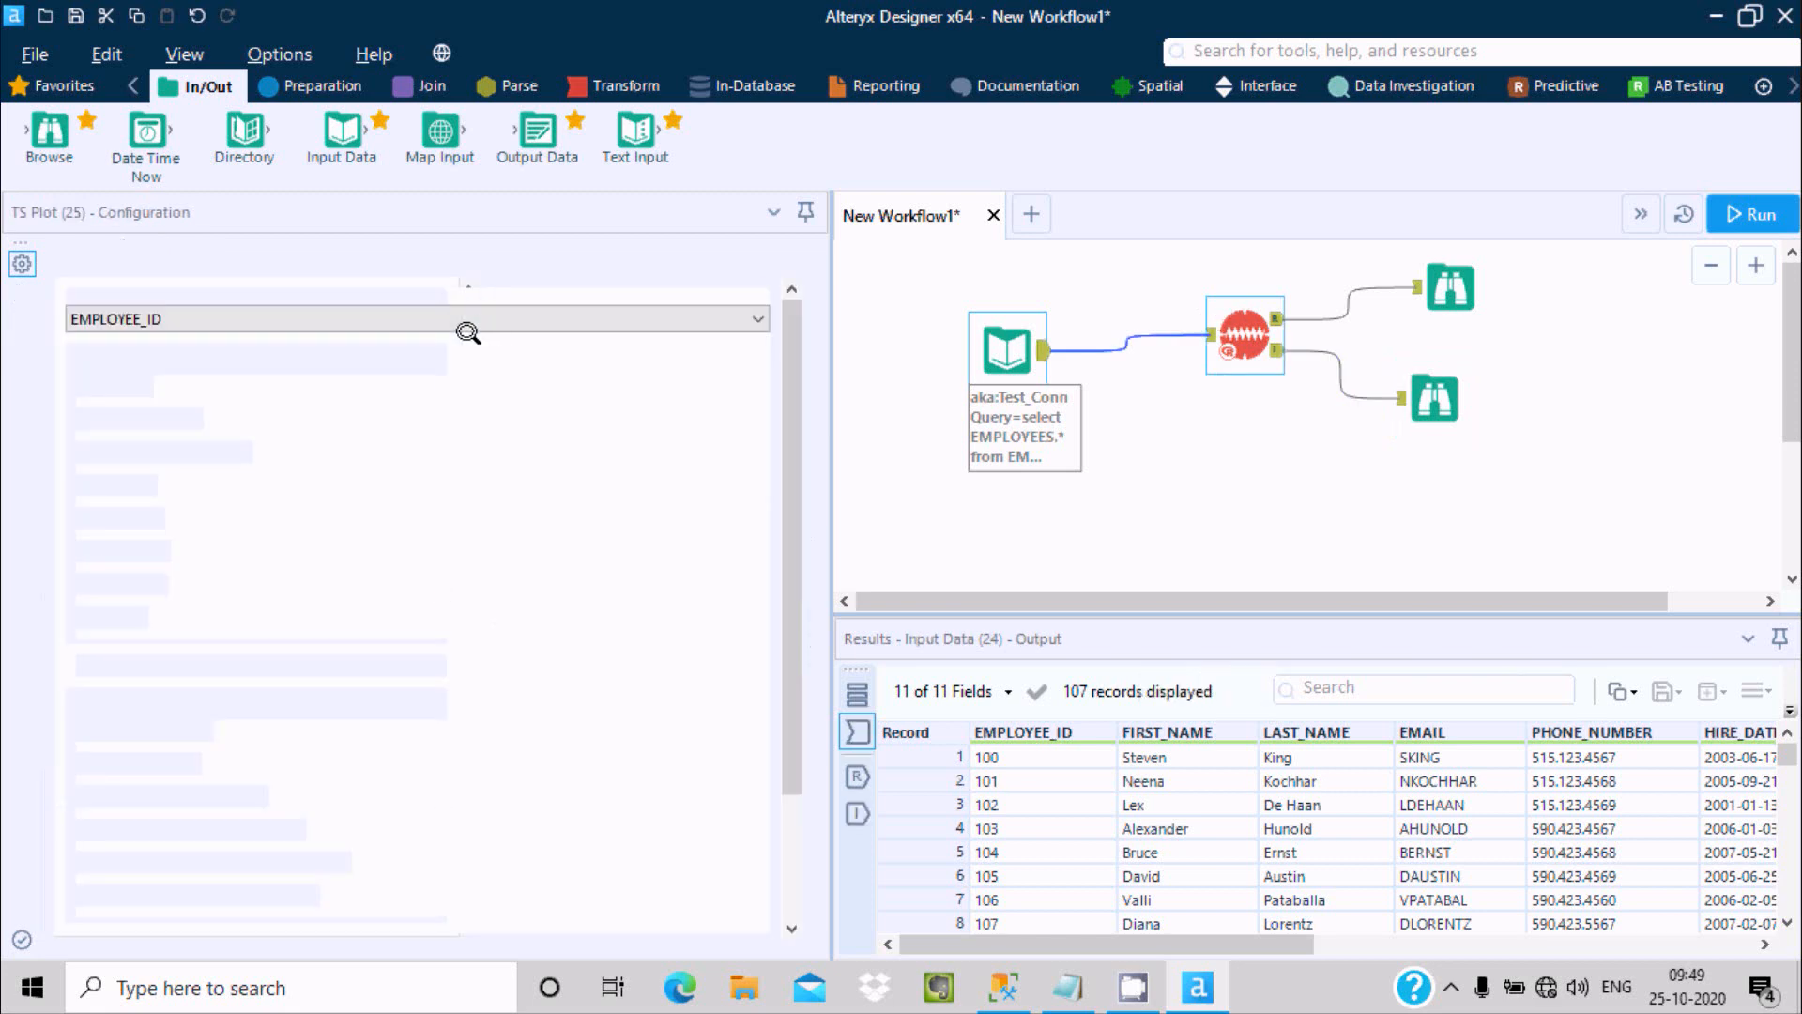
left_click(181, 316)
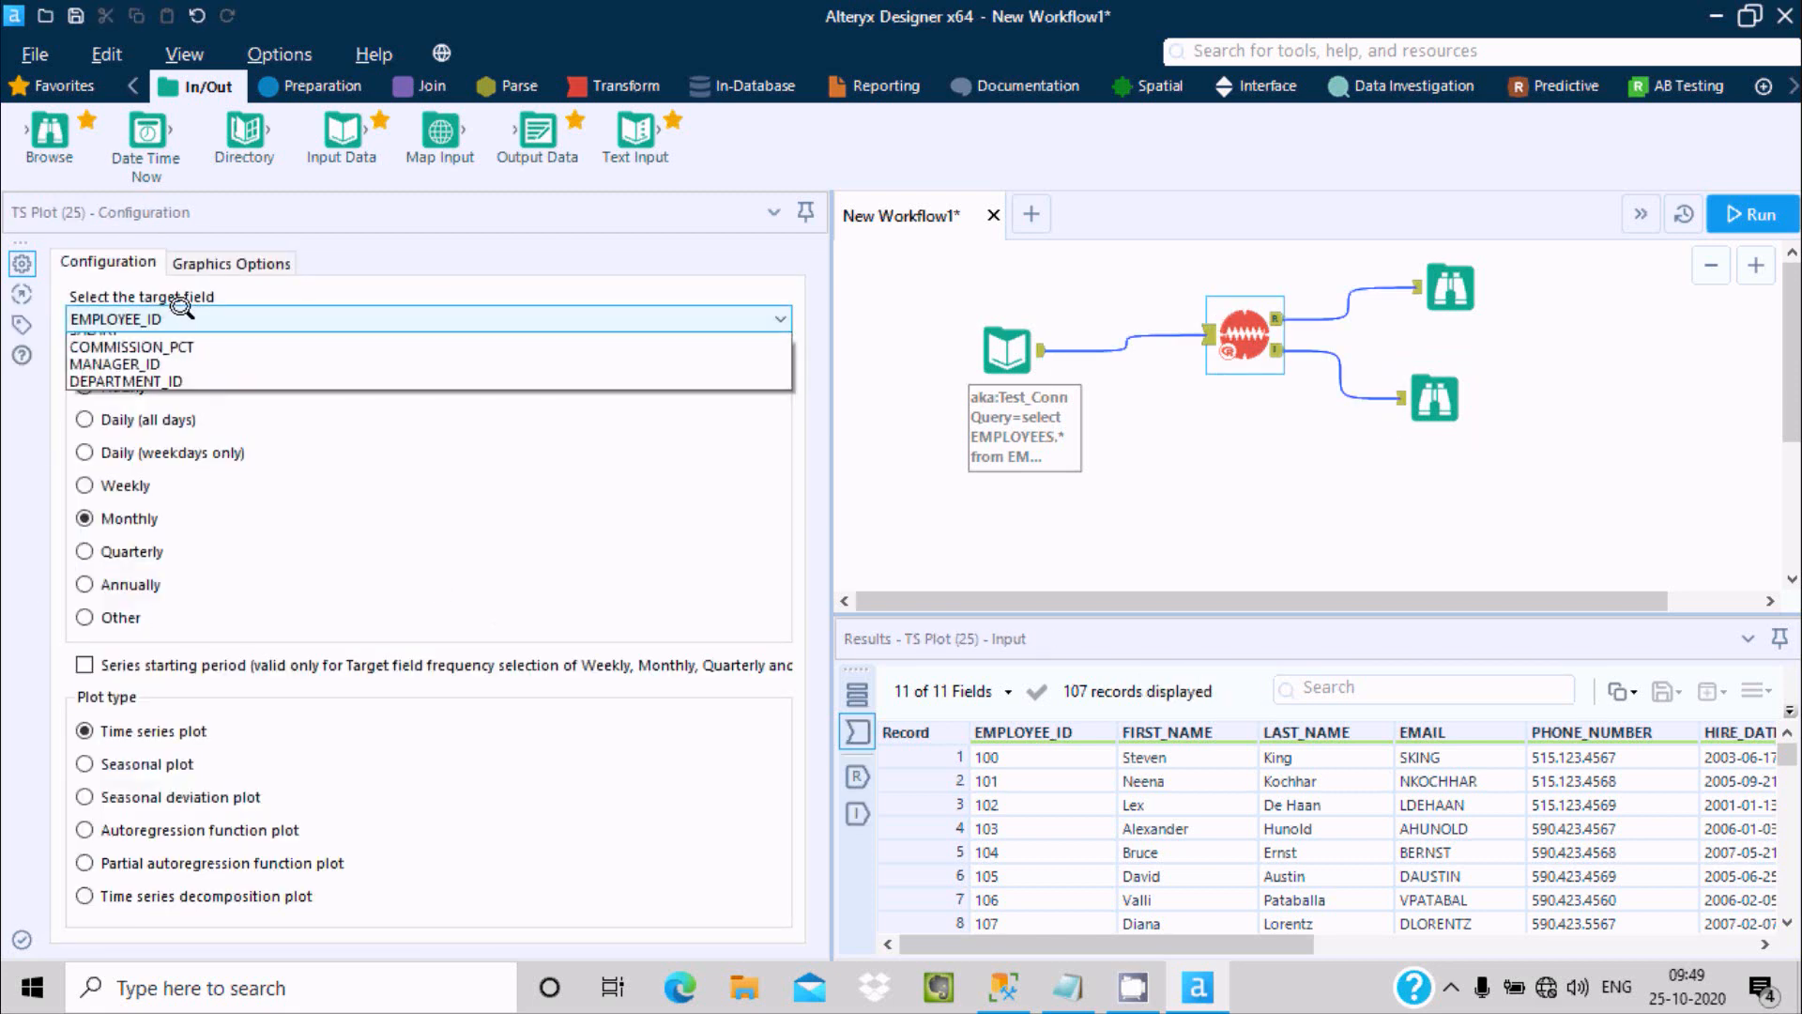
left_click(162, 409)
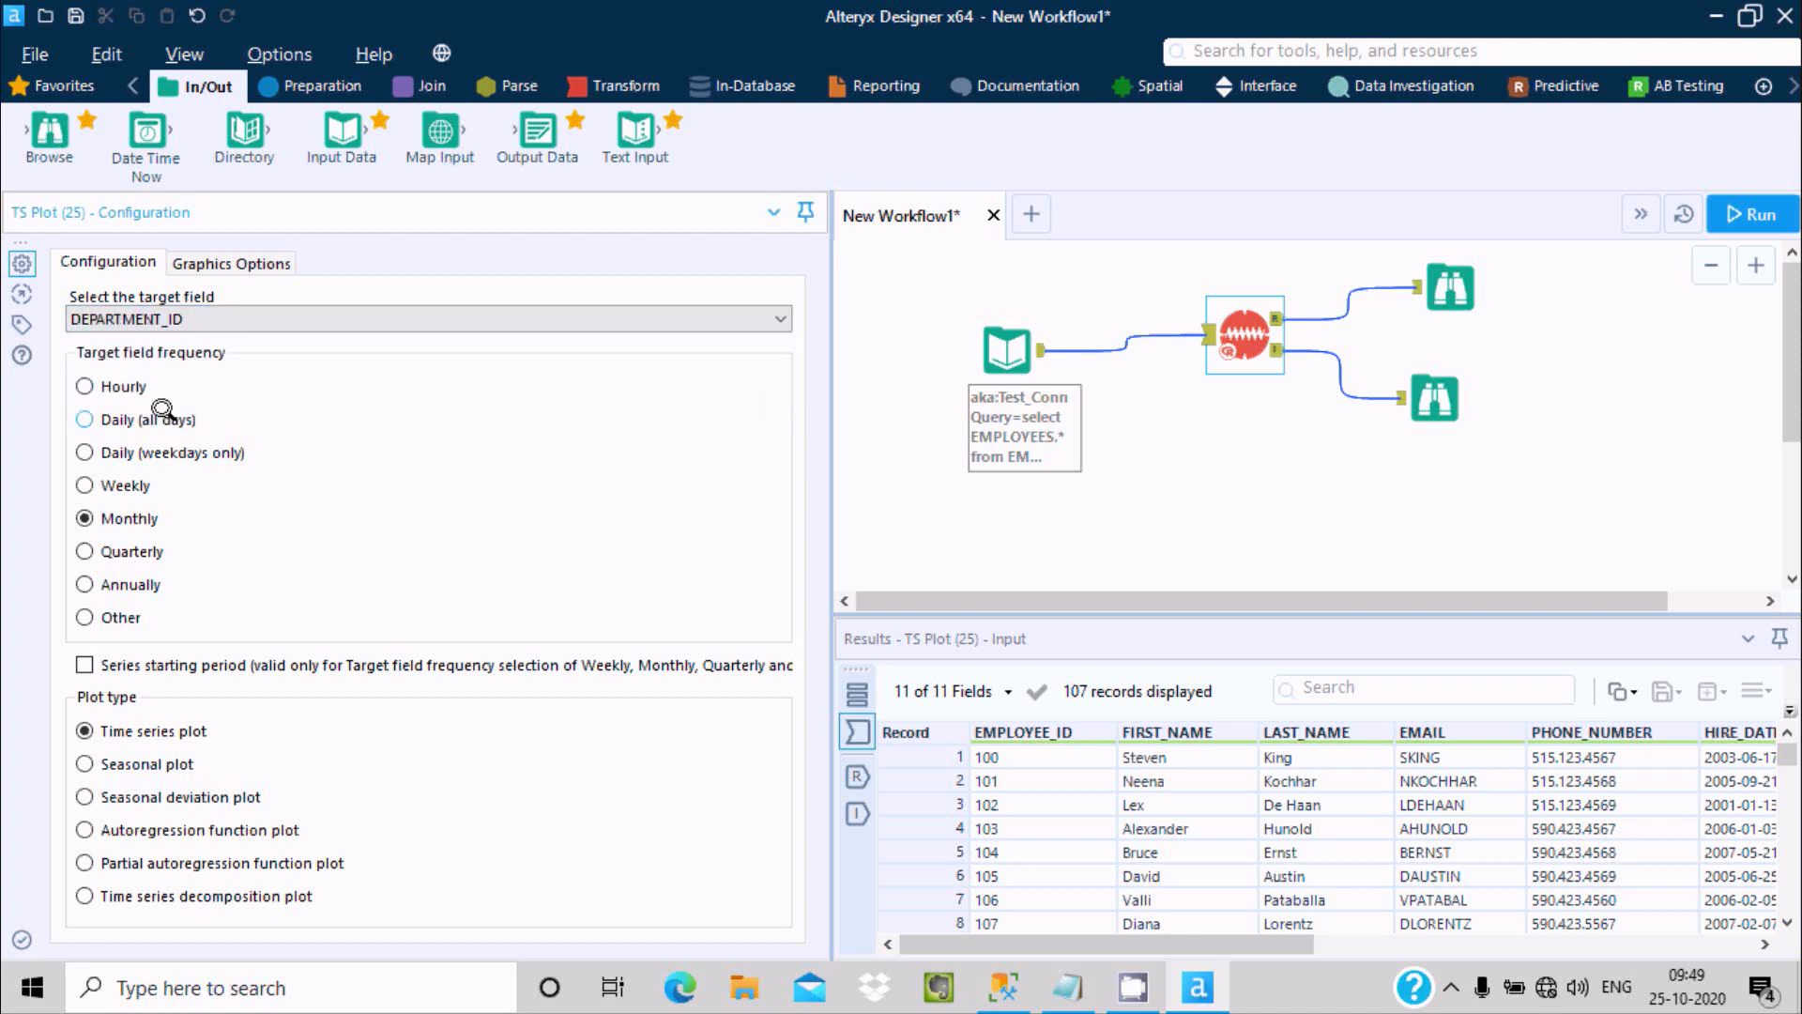
left_click(1752, 205)
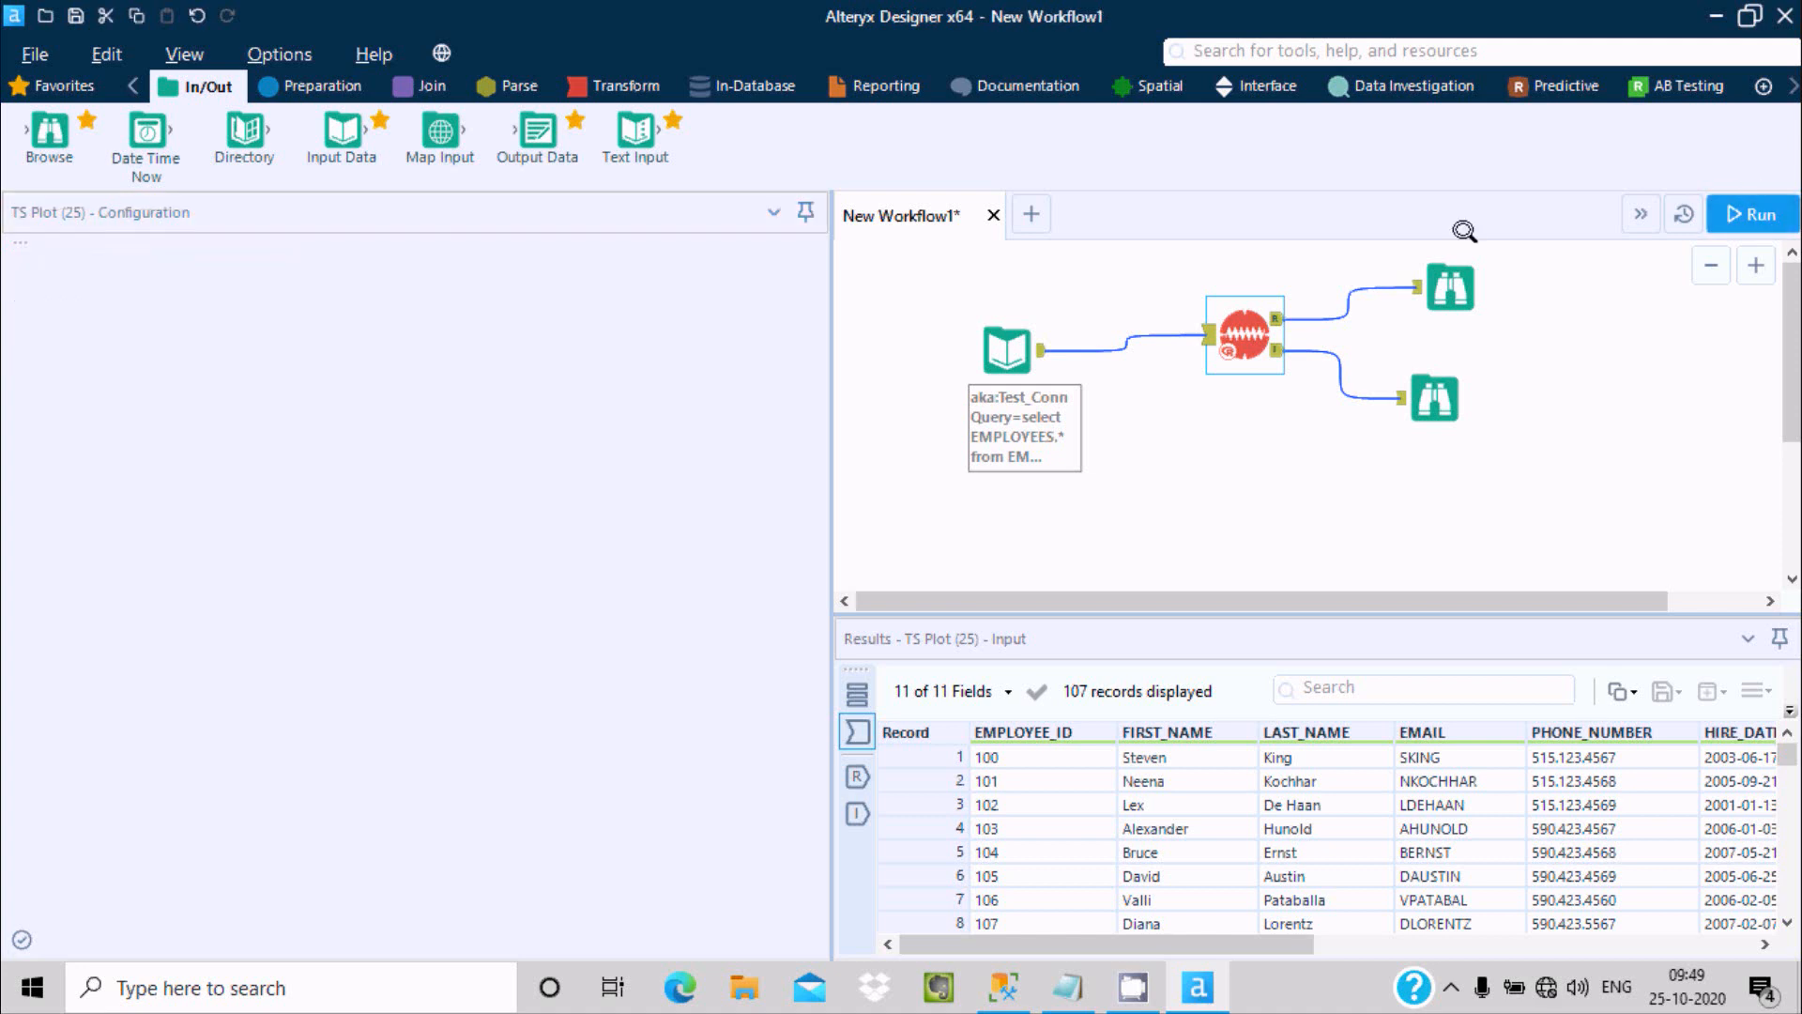
Switch to SQL Server Management Studio, compare the DEPARTMENT_ID and EMPLOYEE_ID columns of the EMPLOYEES results, then return to Alteryx Designer and dismiss the run message.
left_click(1001, 987)
scroll(1314, 732, "right", 2)
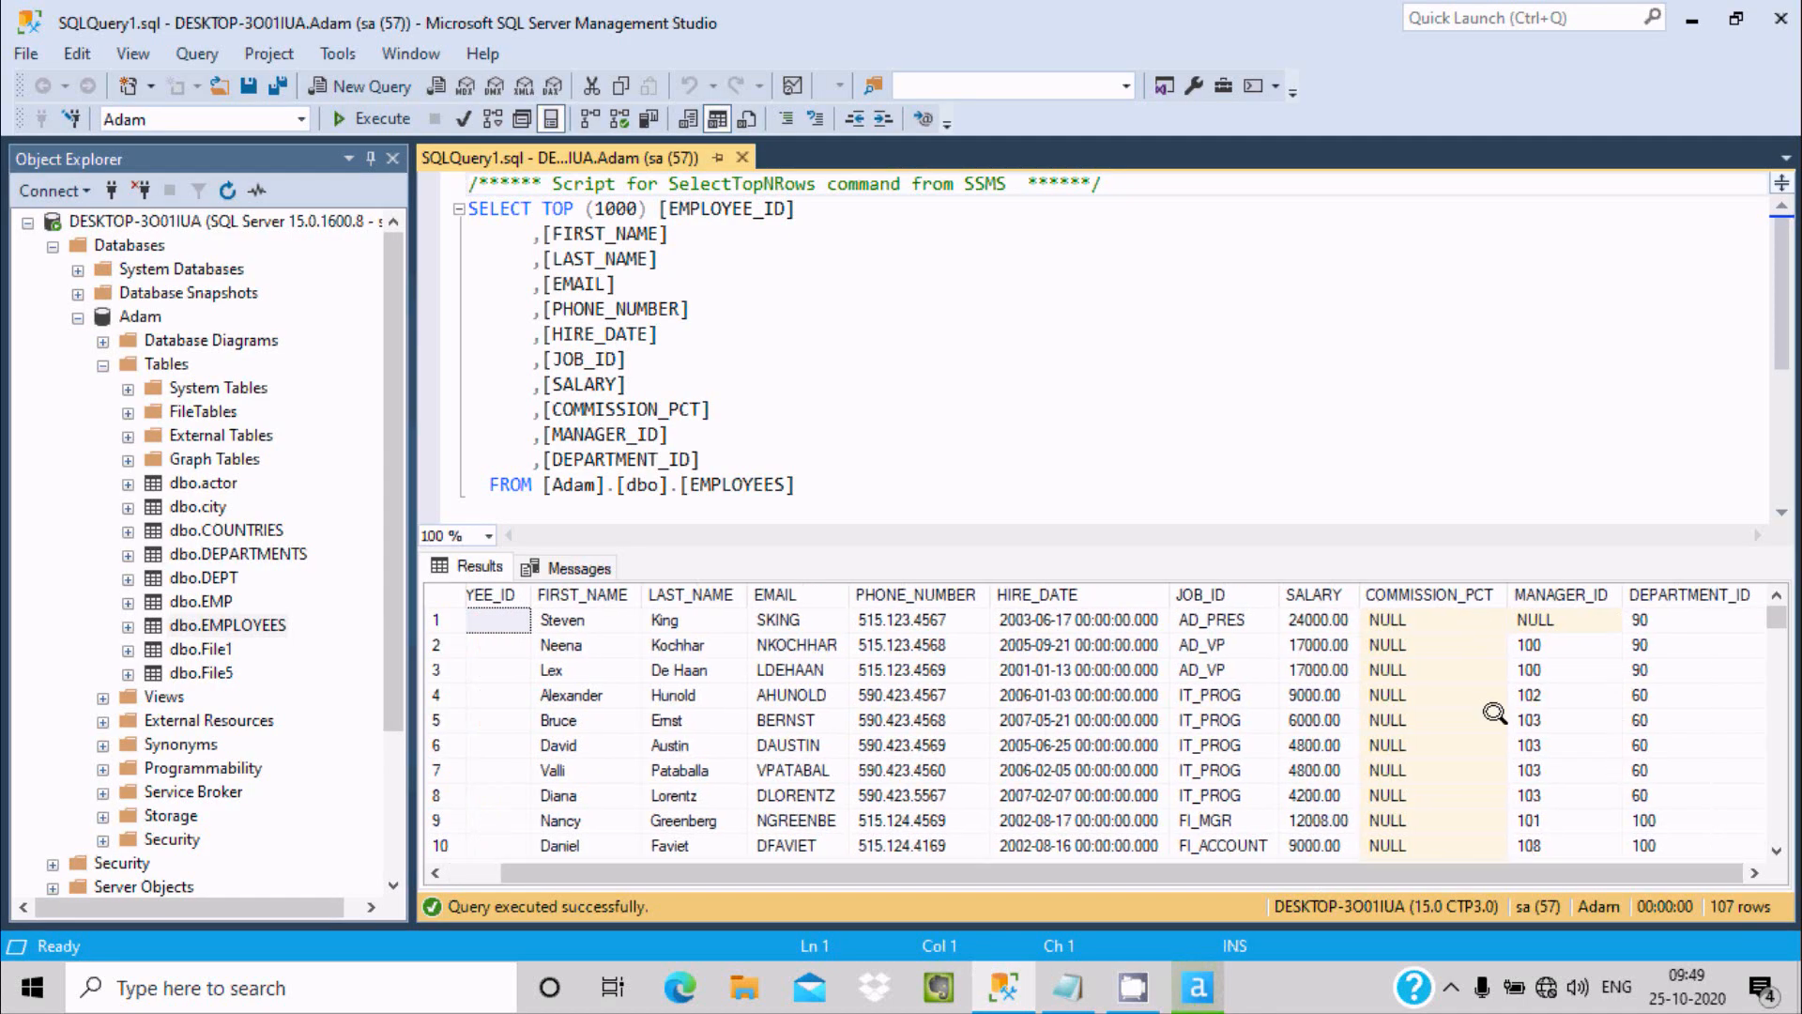
left_click(1196, 988)
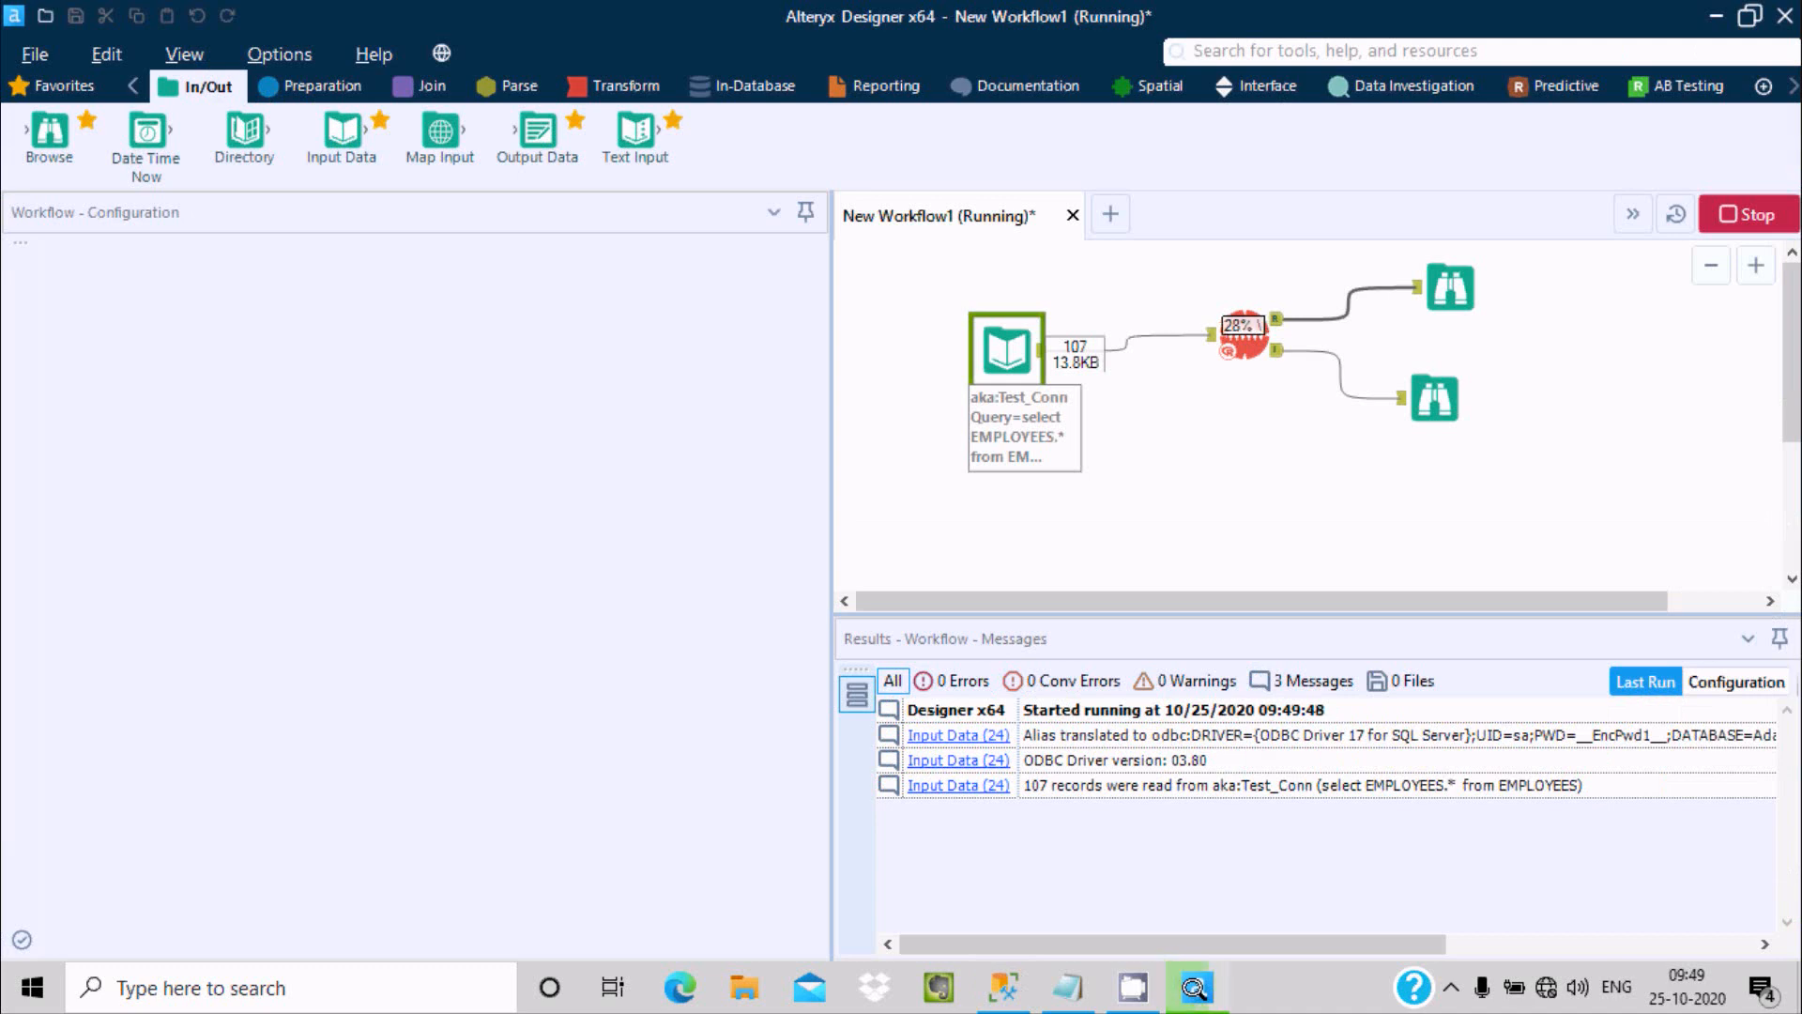
left_click(1195, 988)
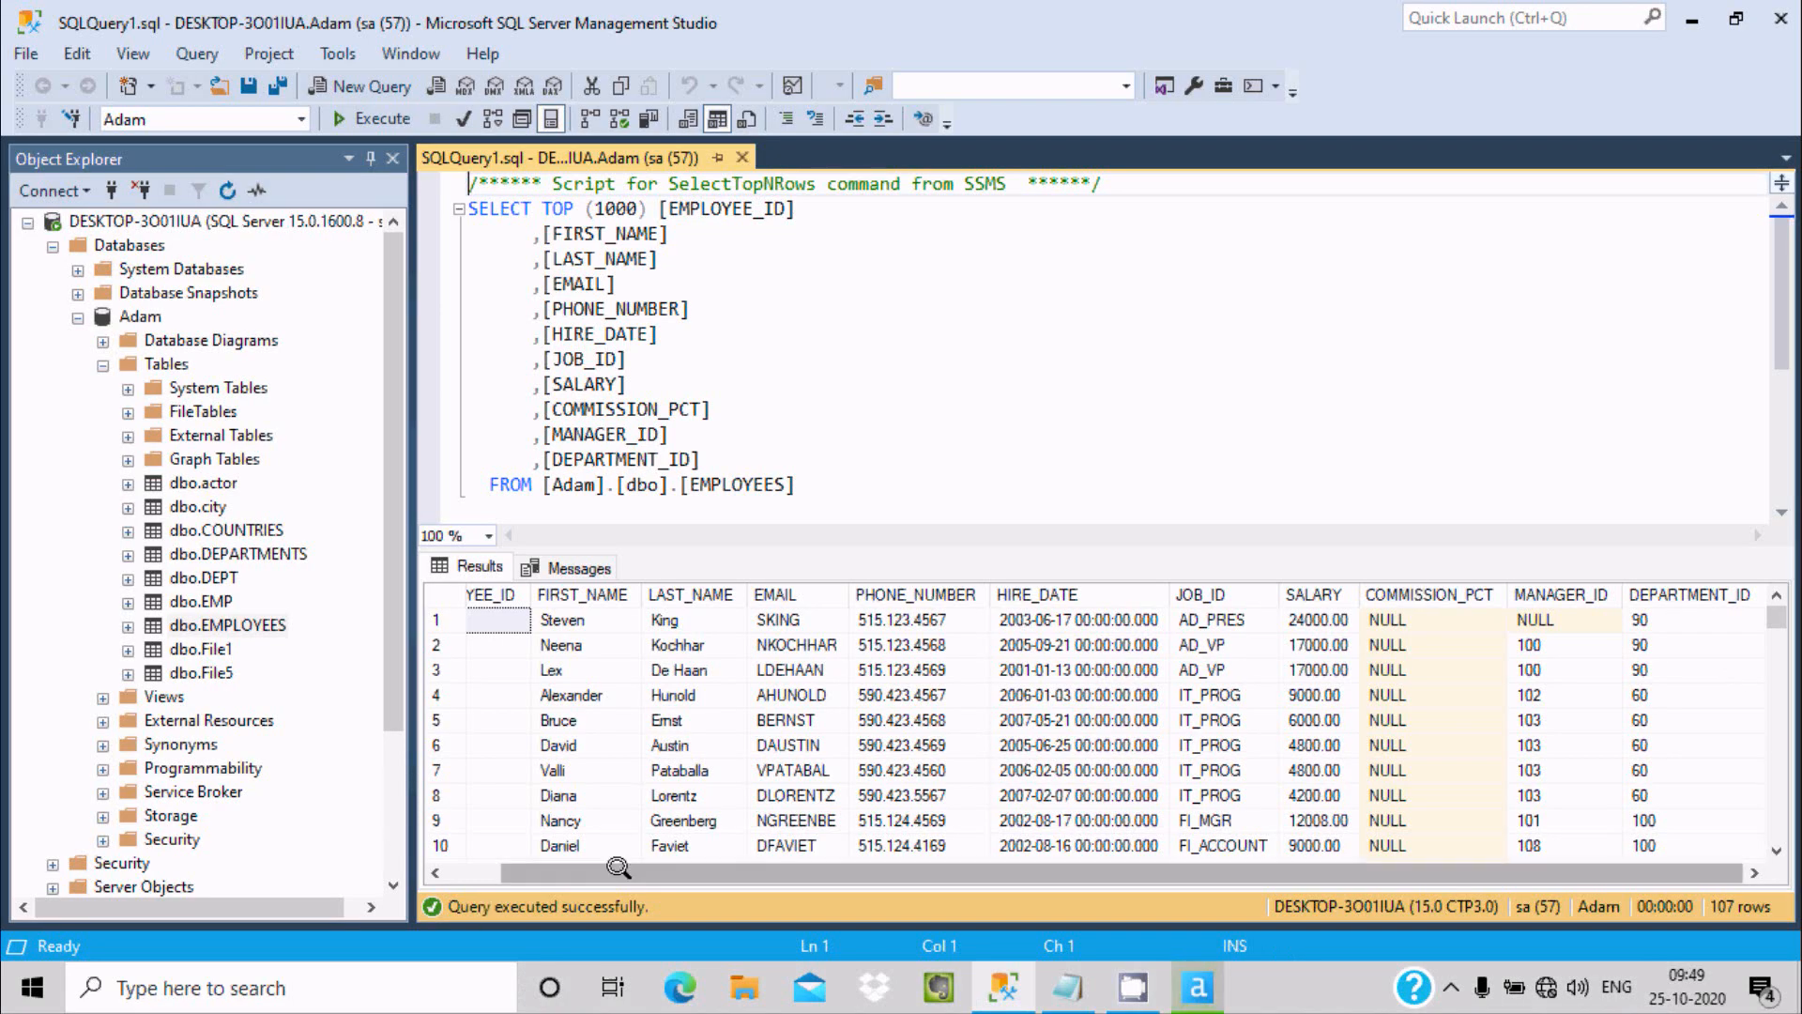
left_click(470, 872)
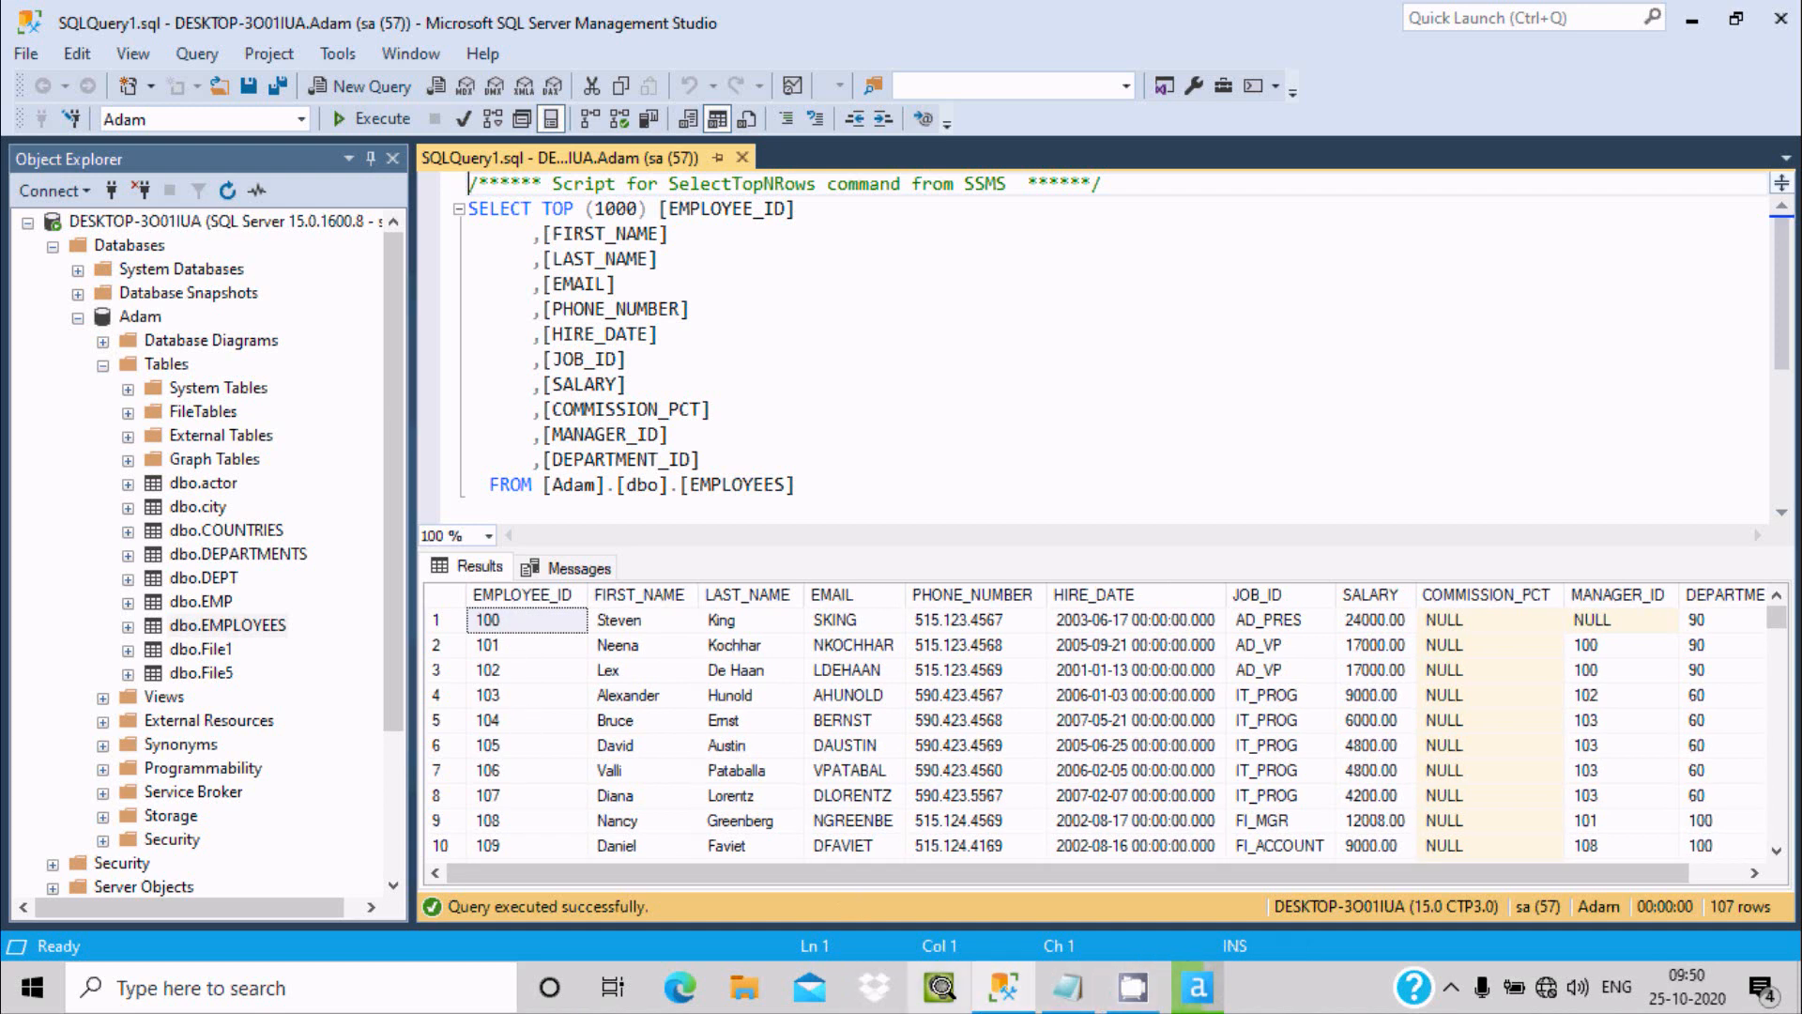
left_click(1197, 988)
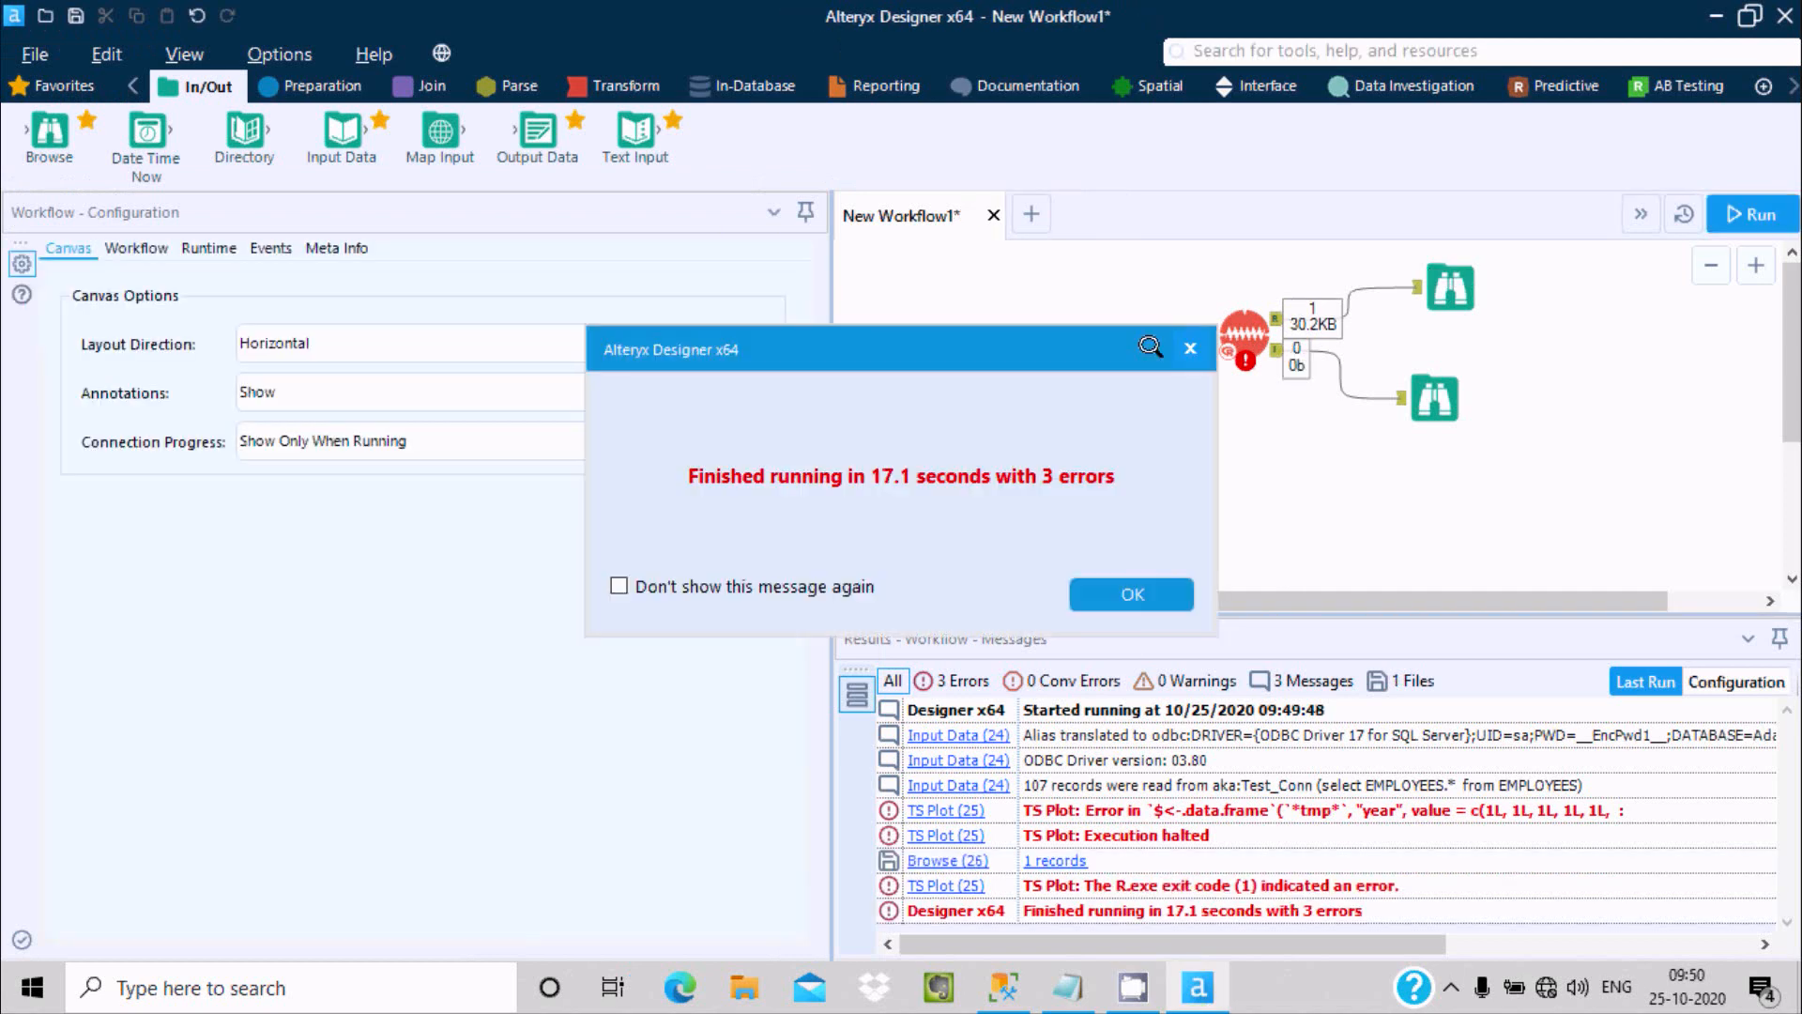
left_click(1133, 593)
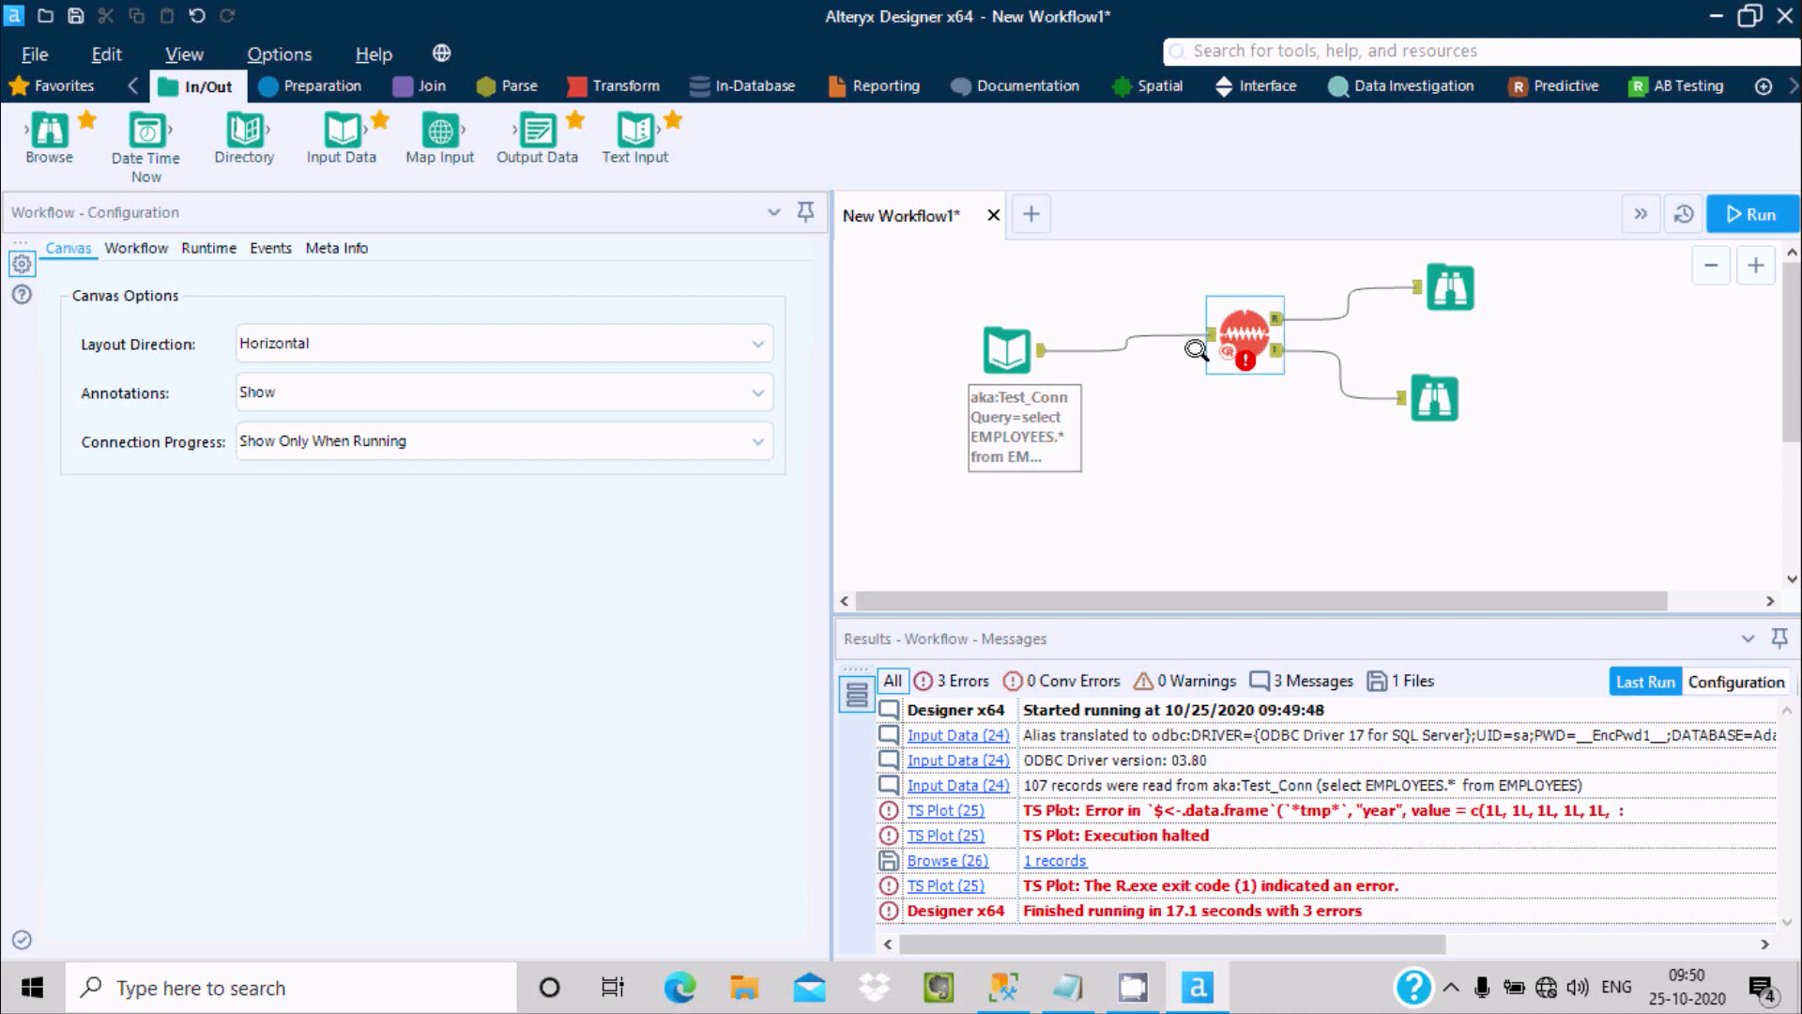
Set the TS Plot tool's target field back to EMPLOYEE_ID and rerun the workflow.
left_click(1233, 309)
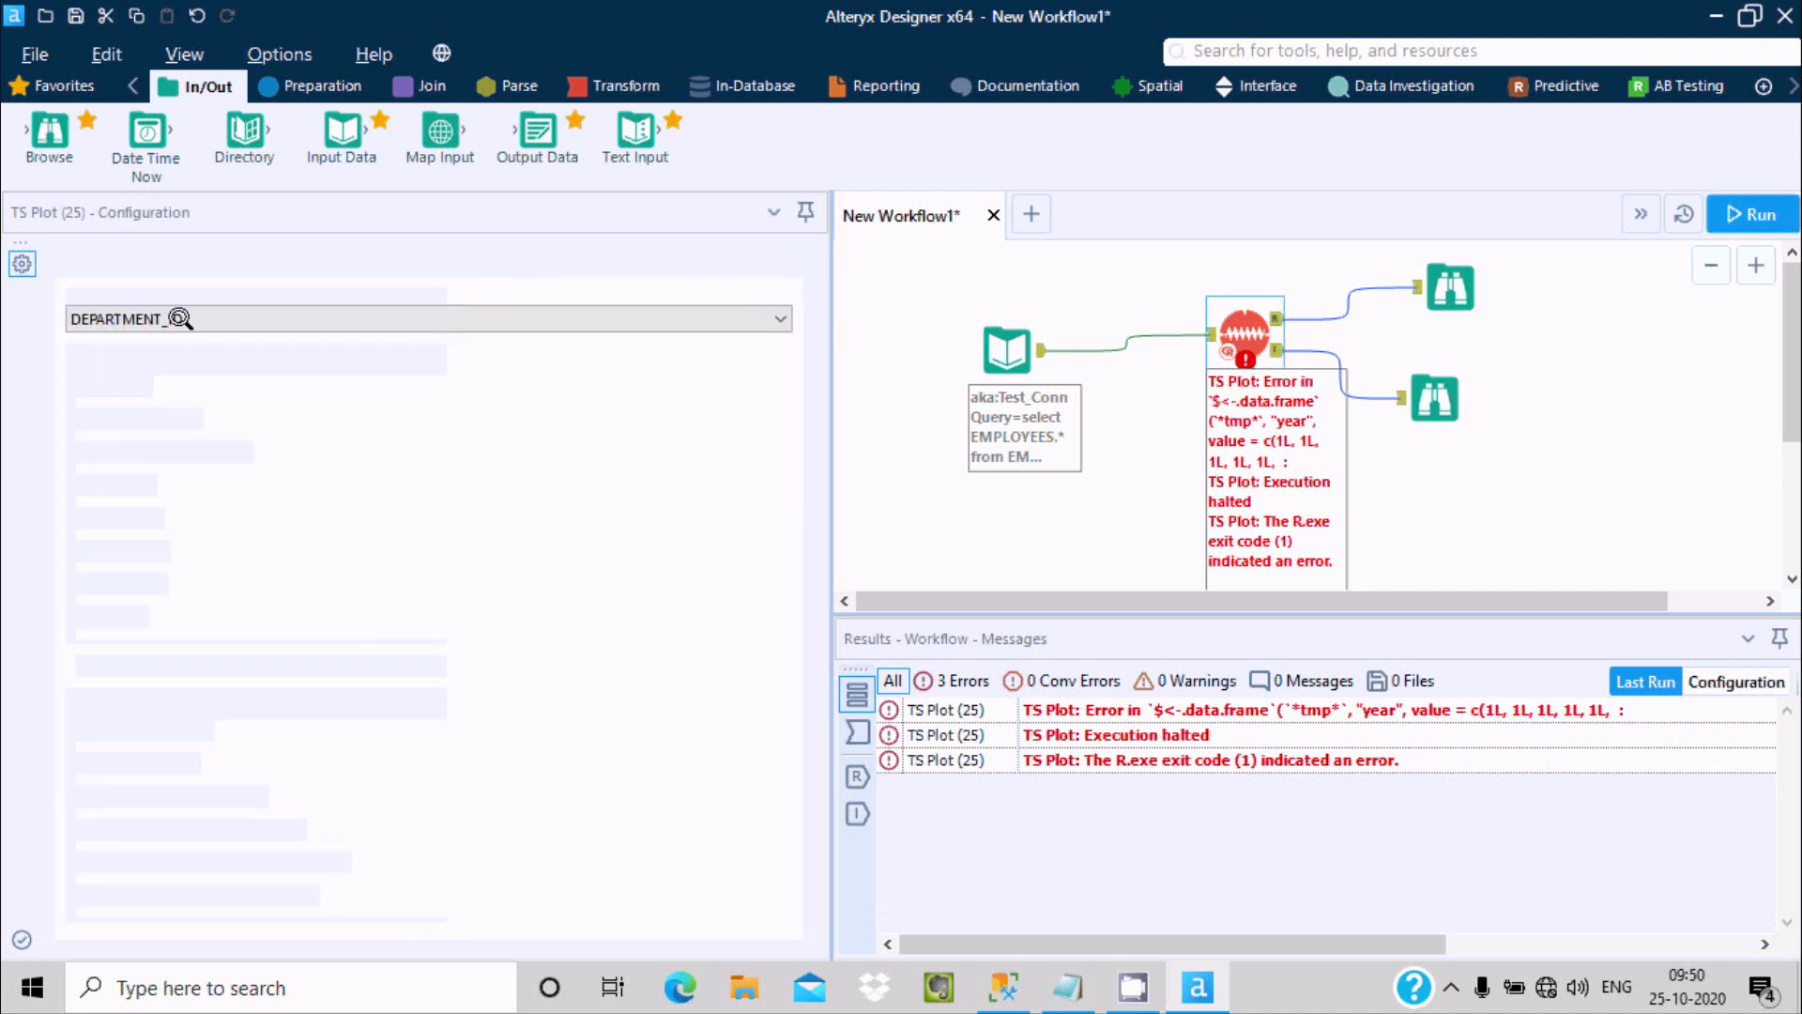
left_click(179, 317)
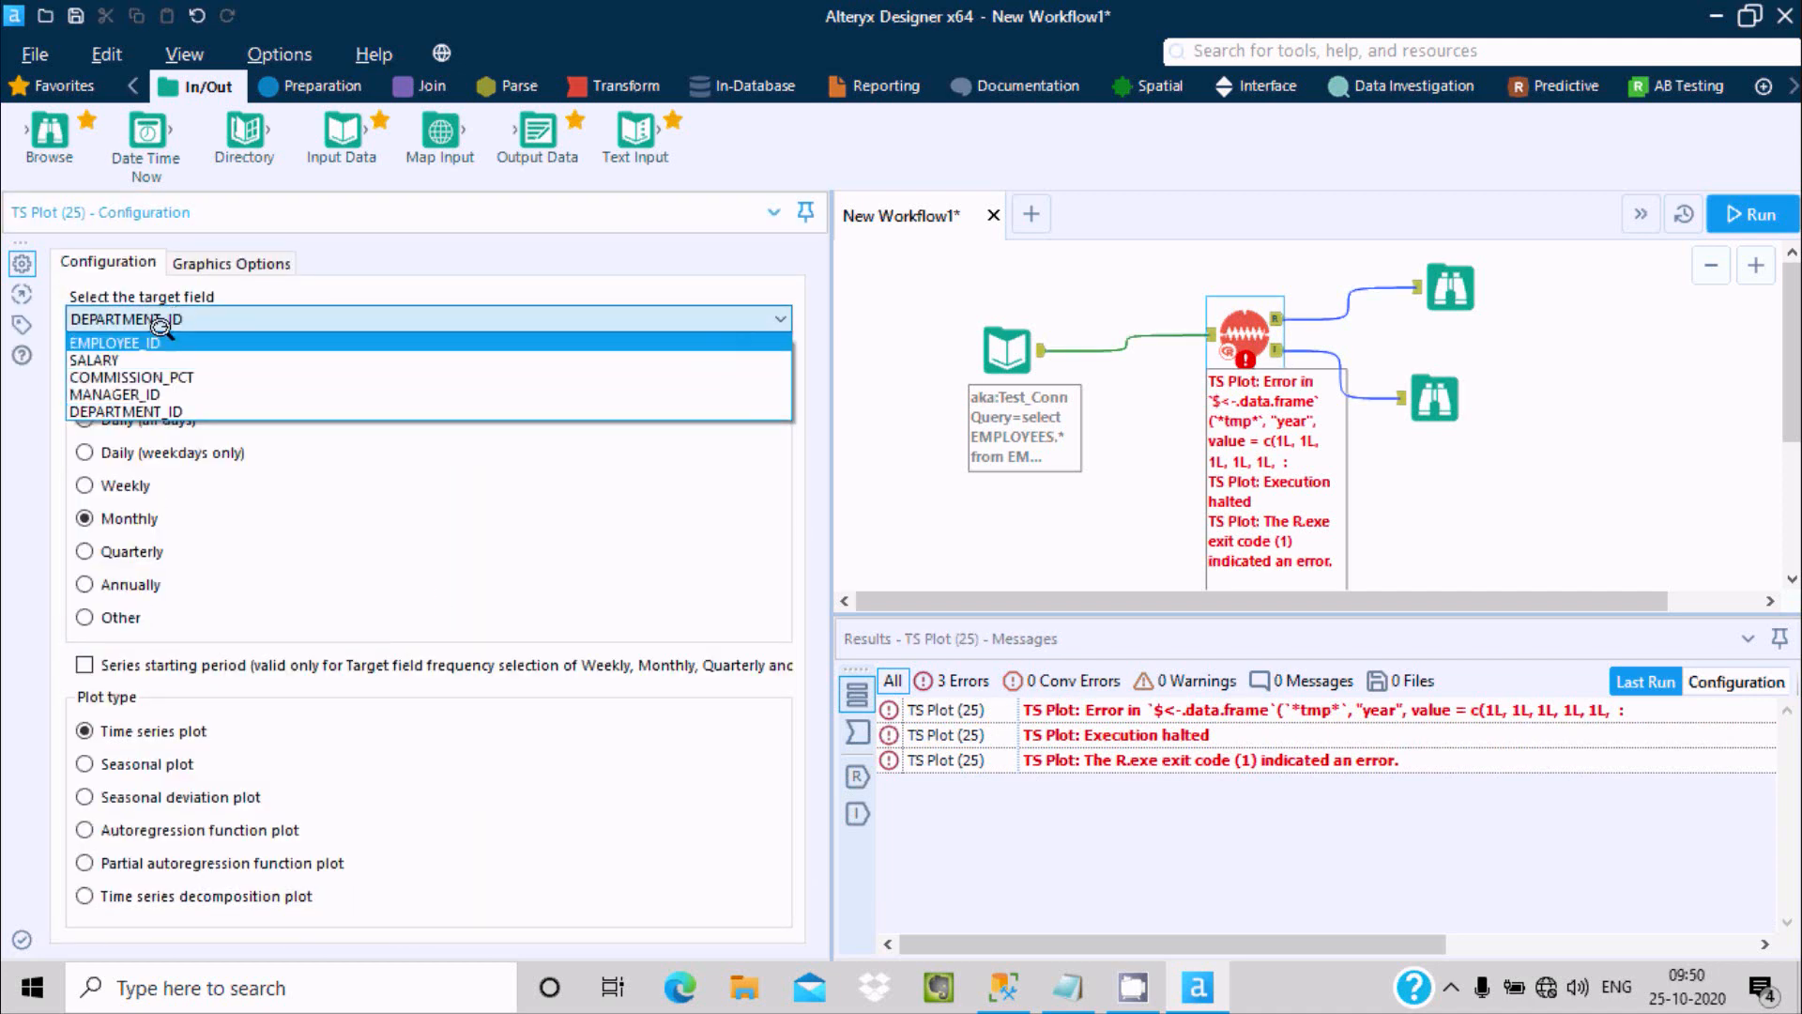
left_click(162, 338)
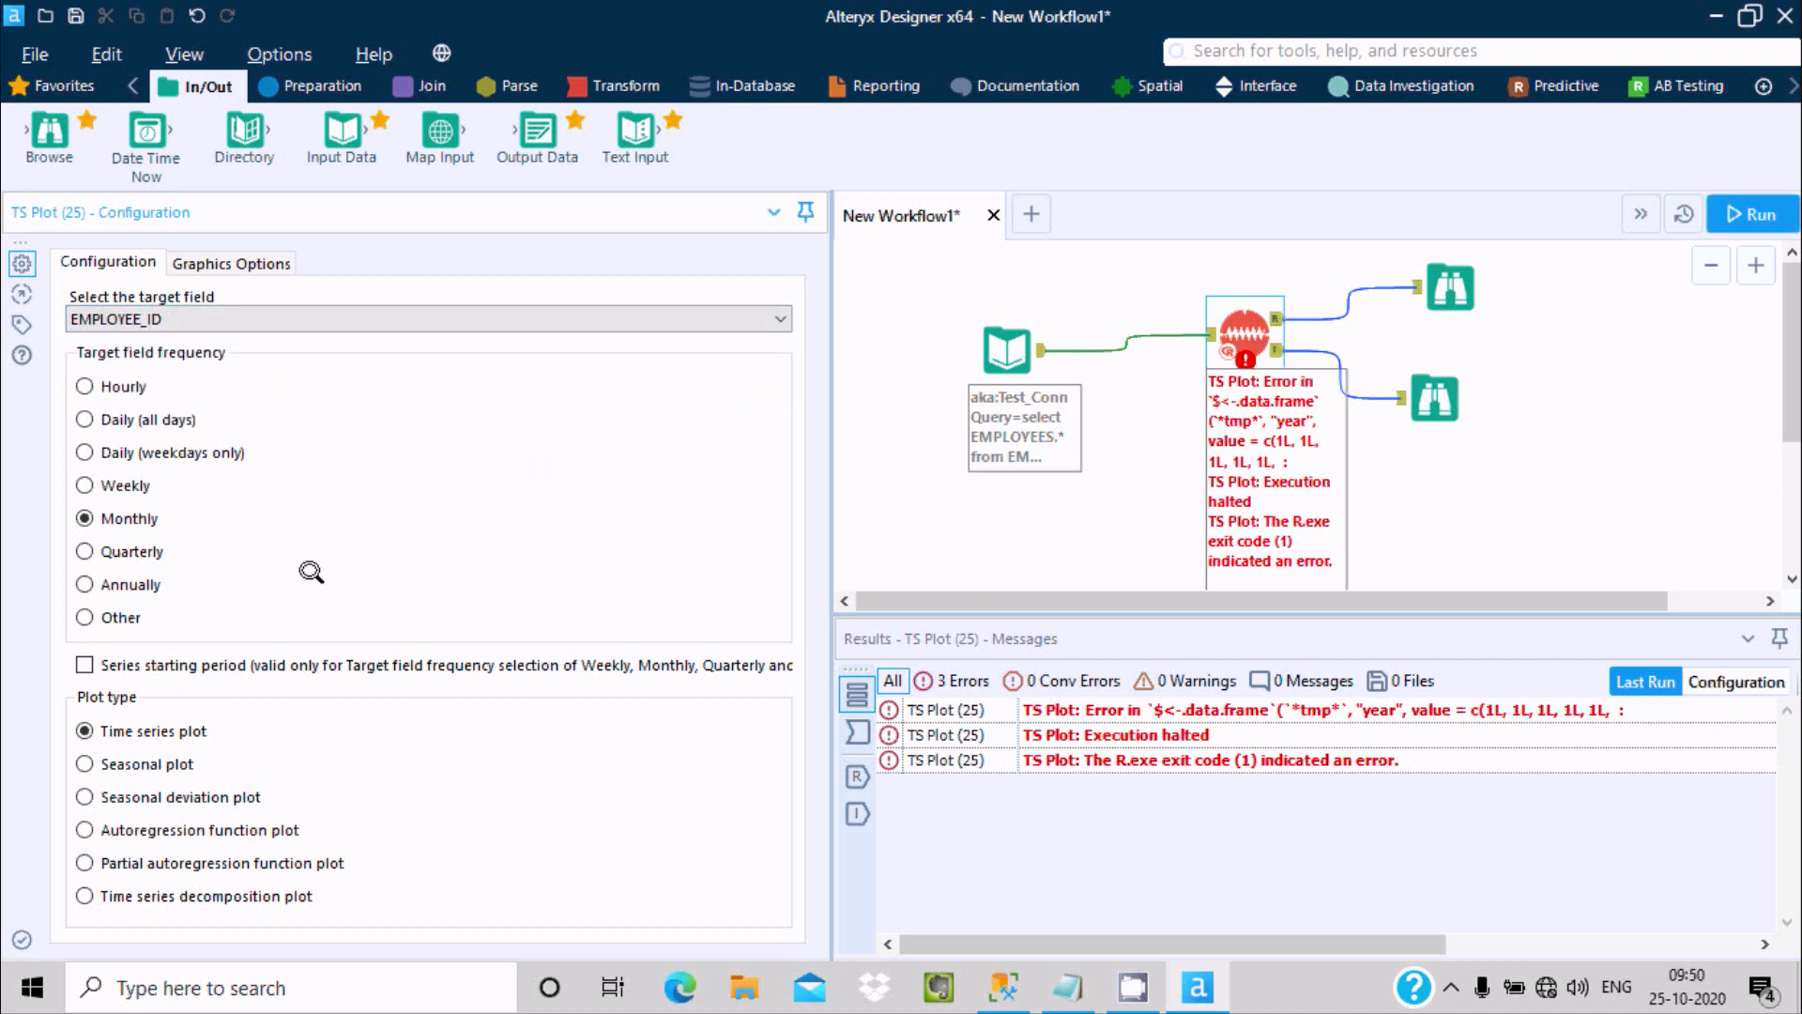
left_click(1752, 214)
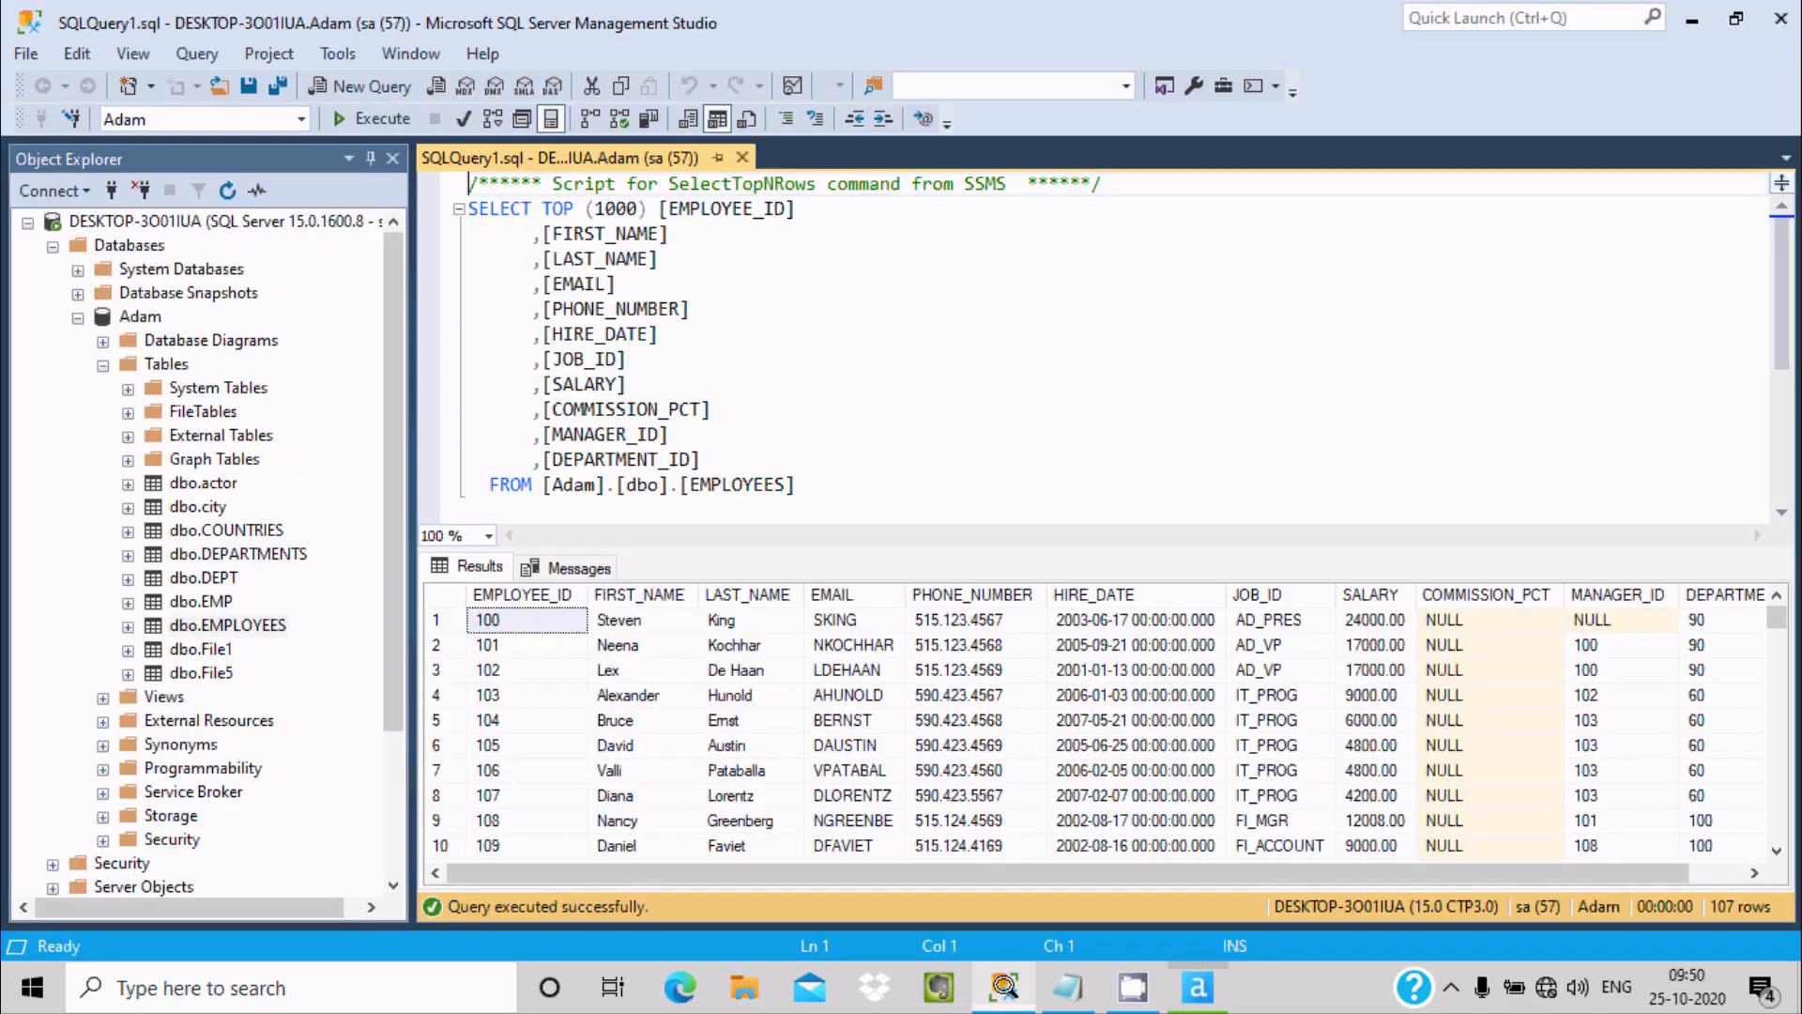
Review the last rows of the EMPLOYEES results in SQL Server Management Studio, return to Alteryx Designer and dismiss the run message.
left_click(1002, 986)
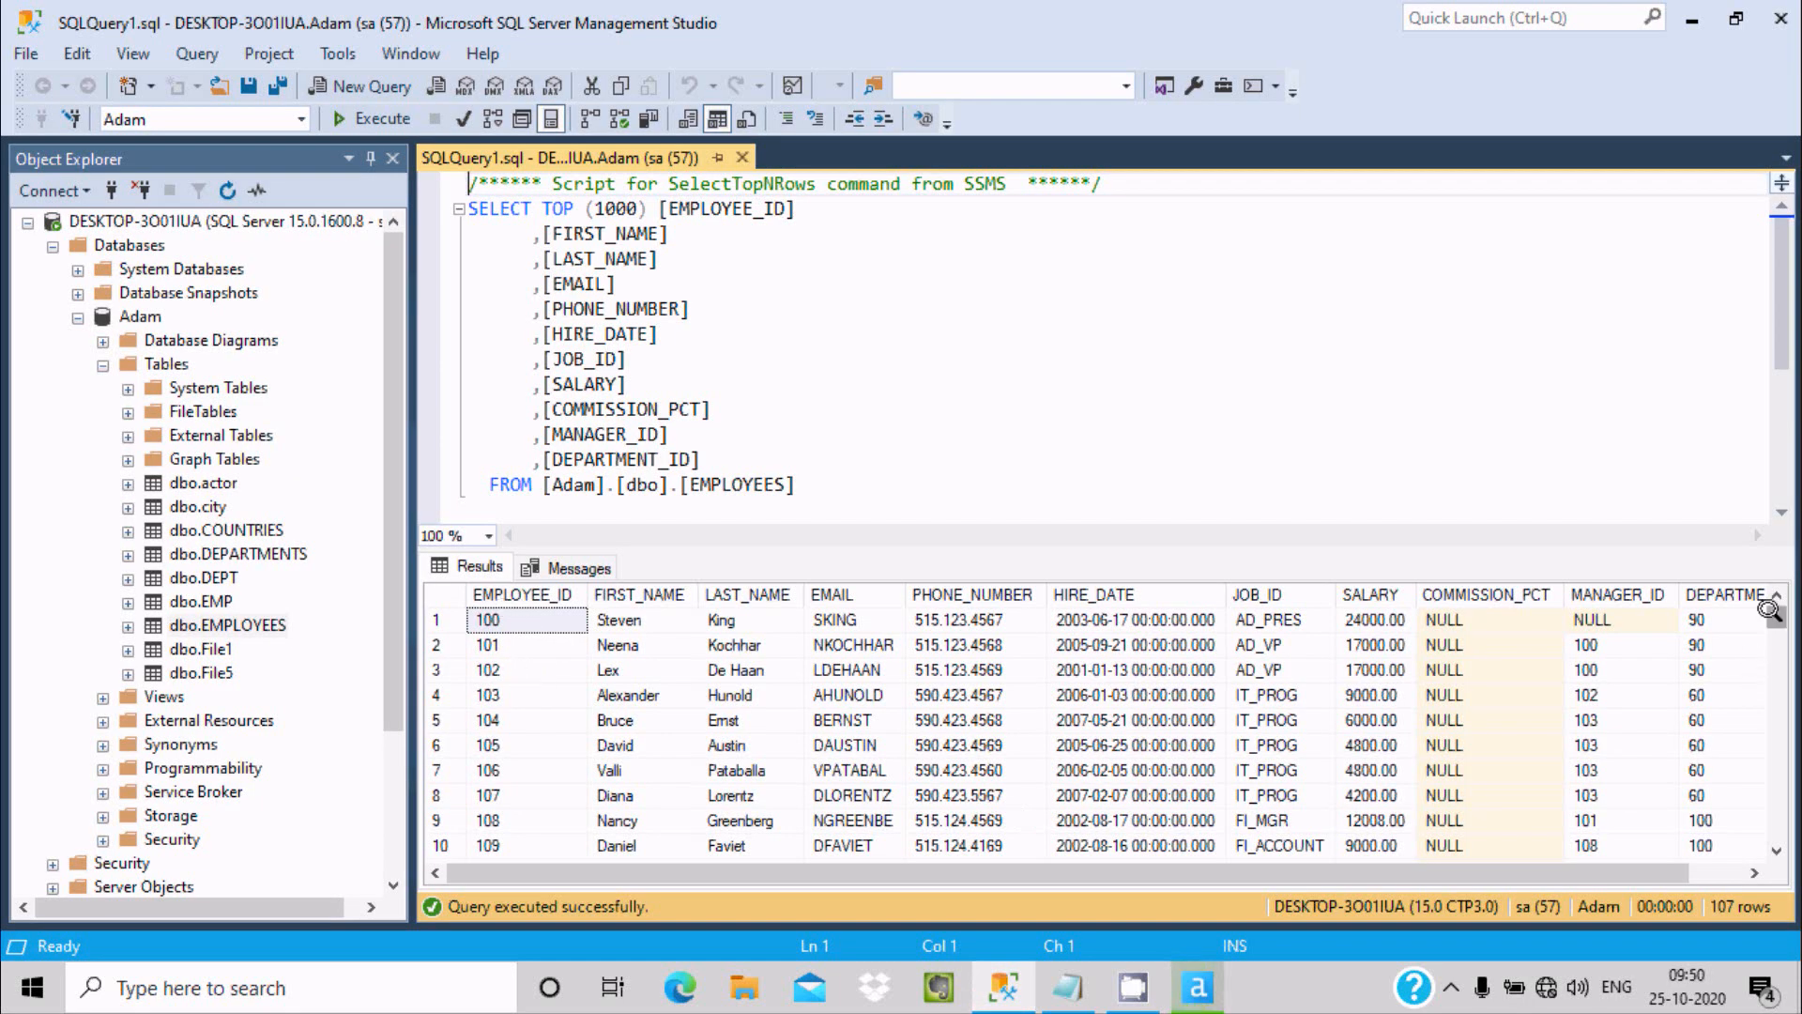
left_click_drag(1772, 620, 1773, 826)
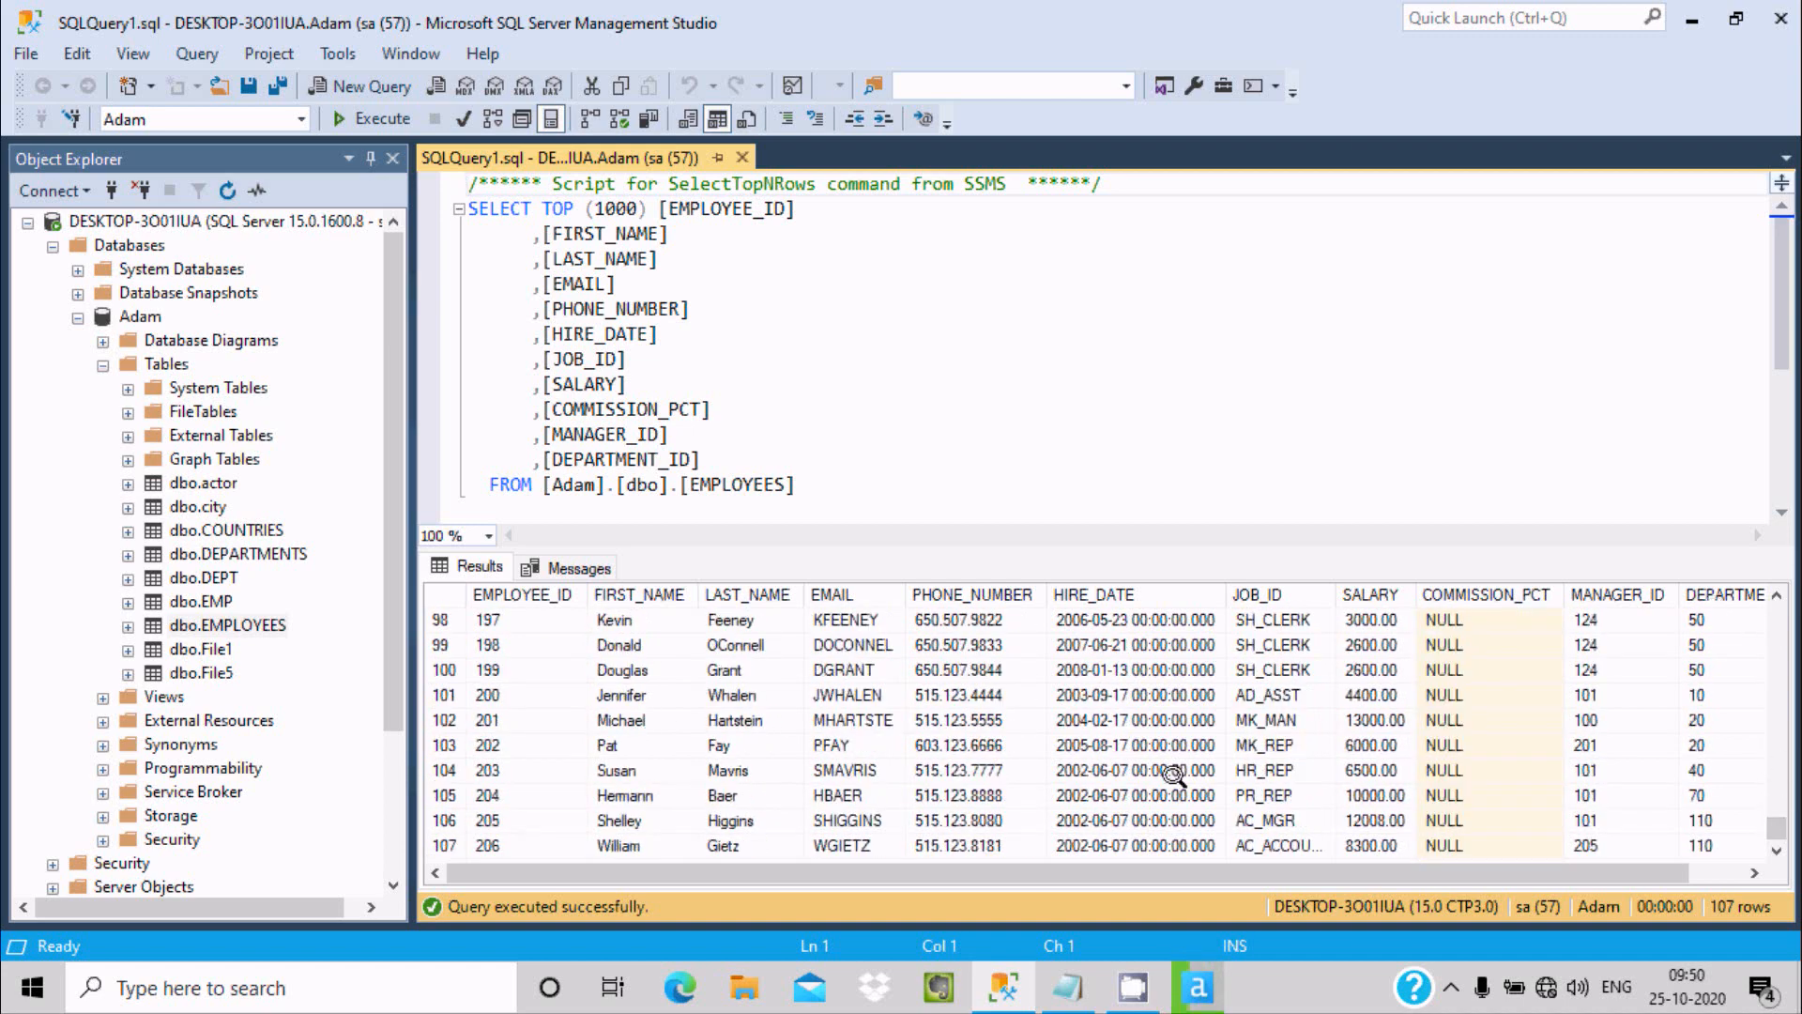
left_click(1197, 986)
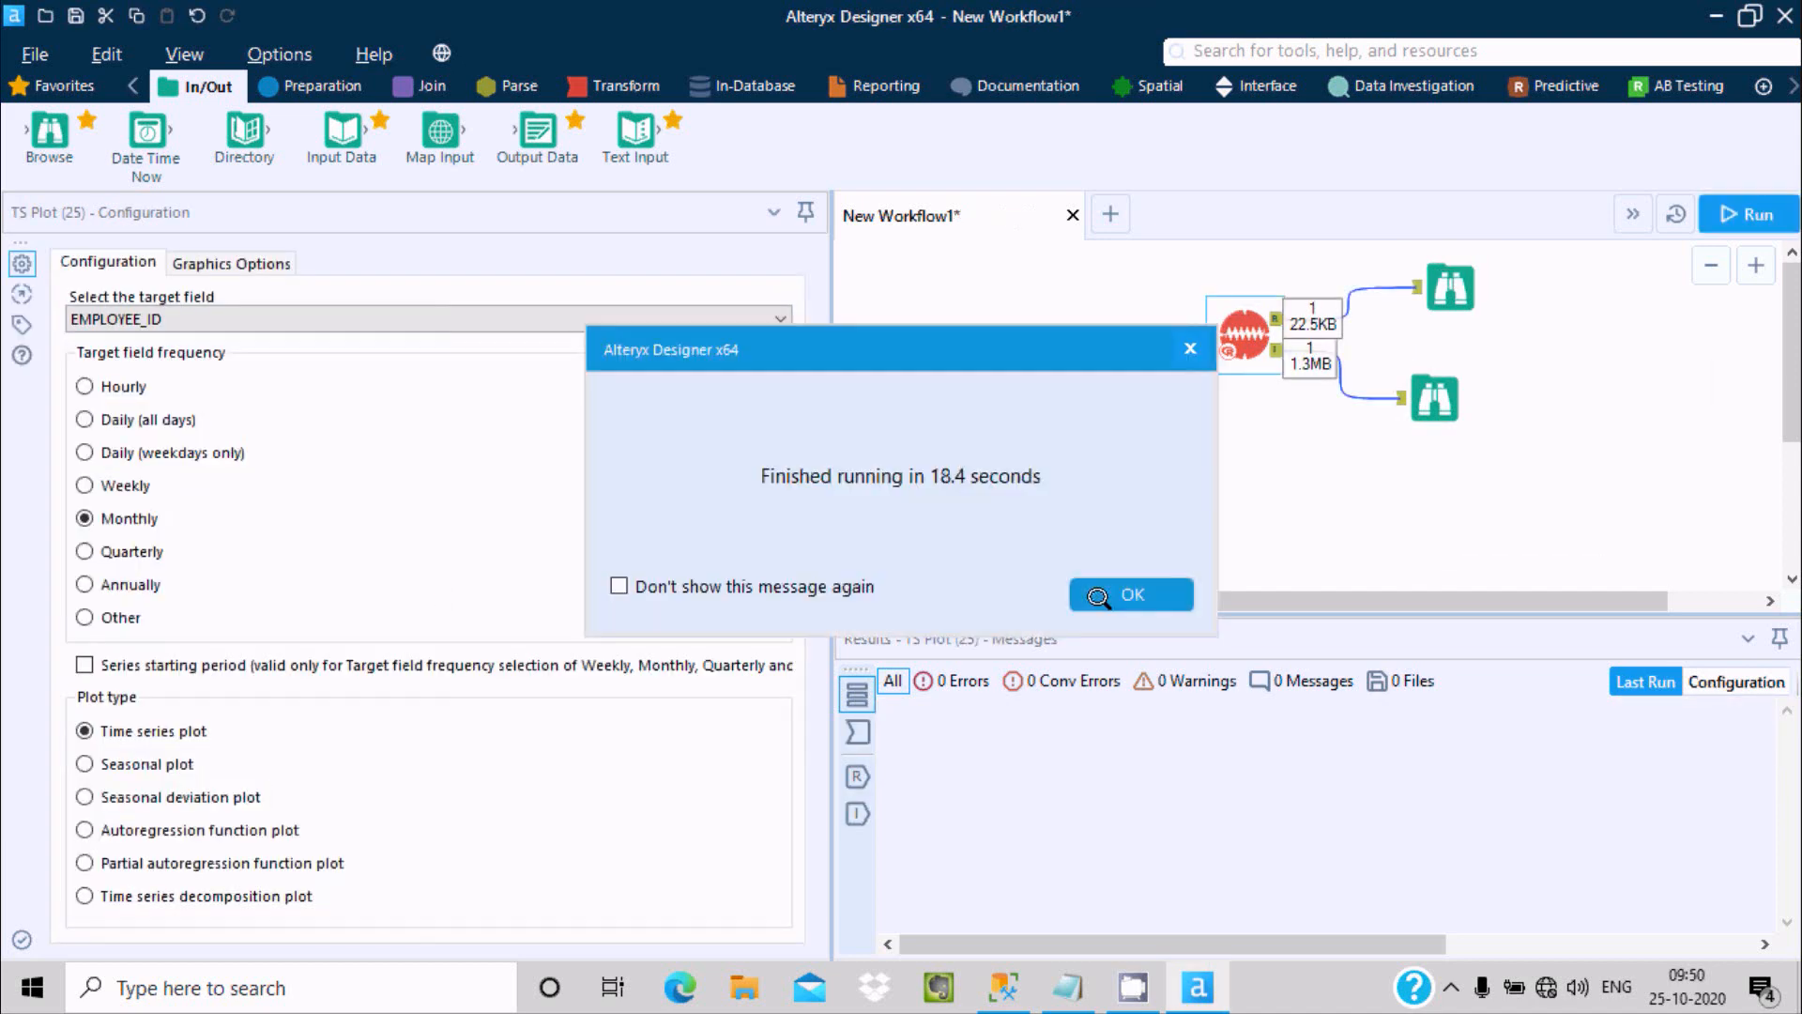
left_click(1099, 597)
Replace the Input Data tool's database connection with the Customer.yxdb file from the SampleData folder.
left_click(1014, 340)
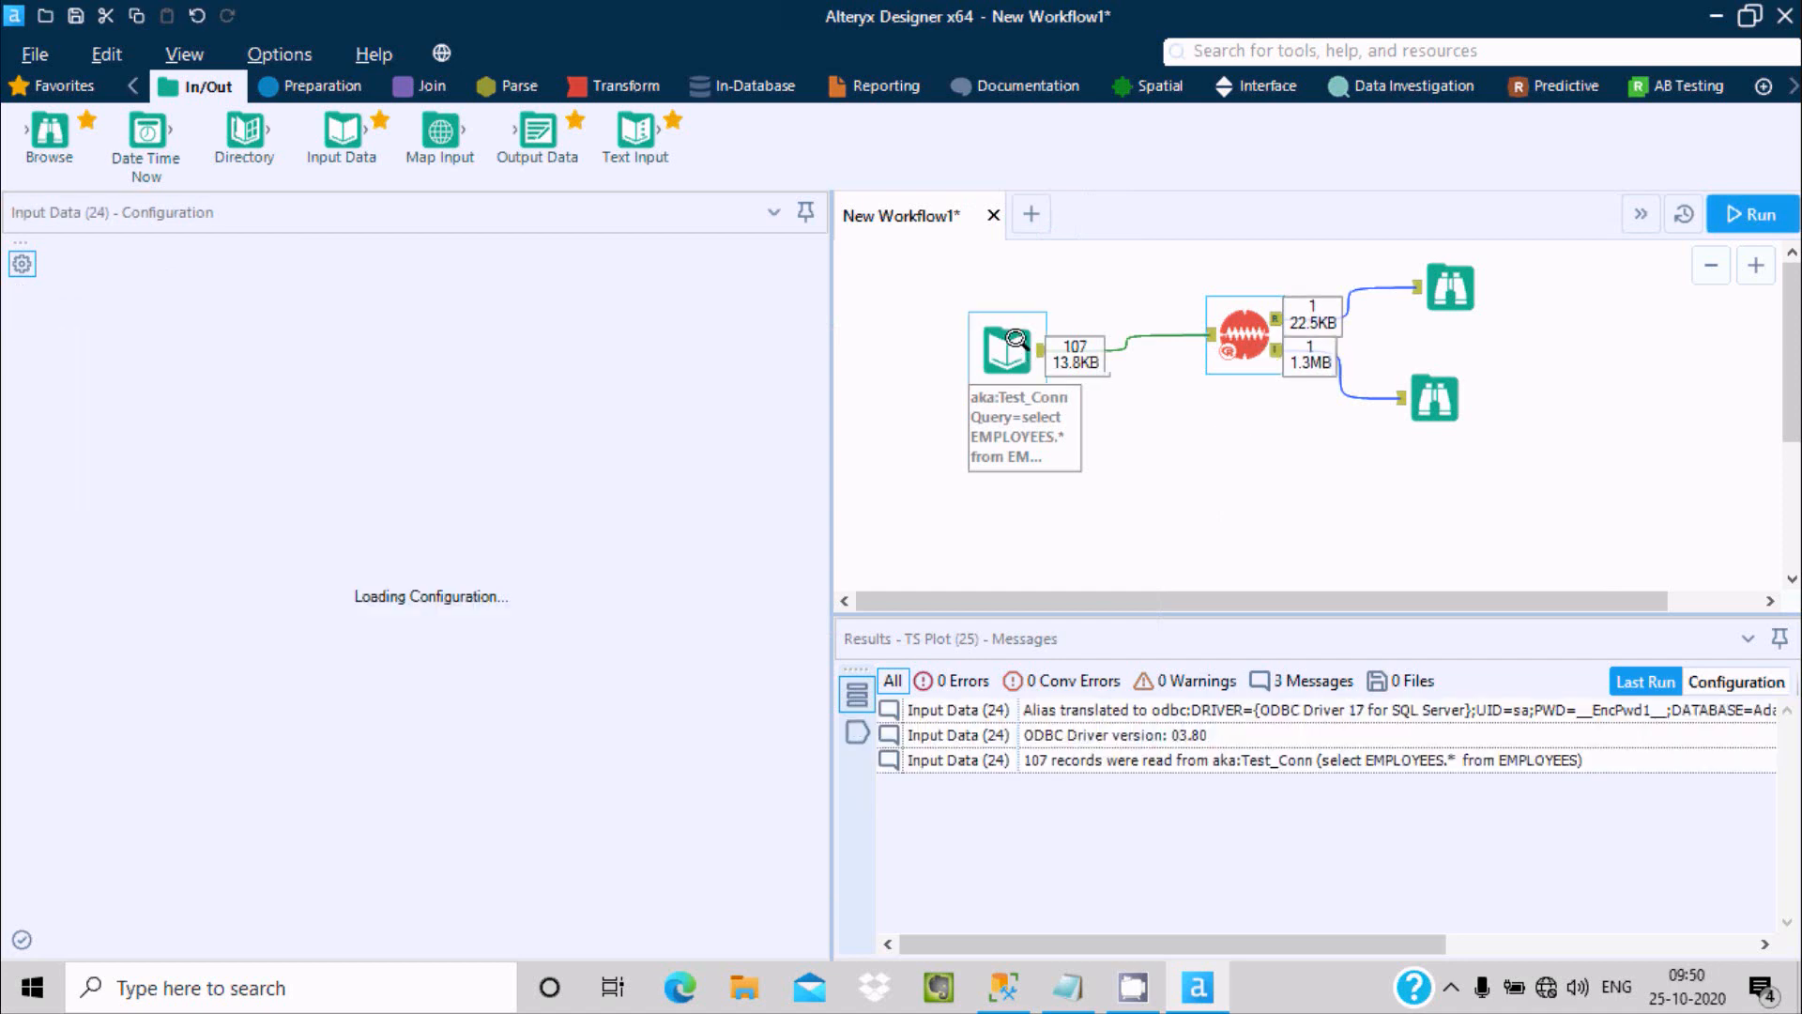
left_click(794, 281)
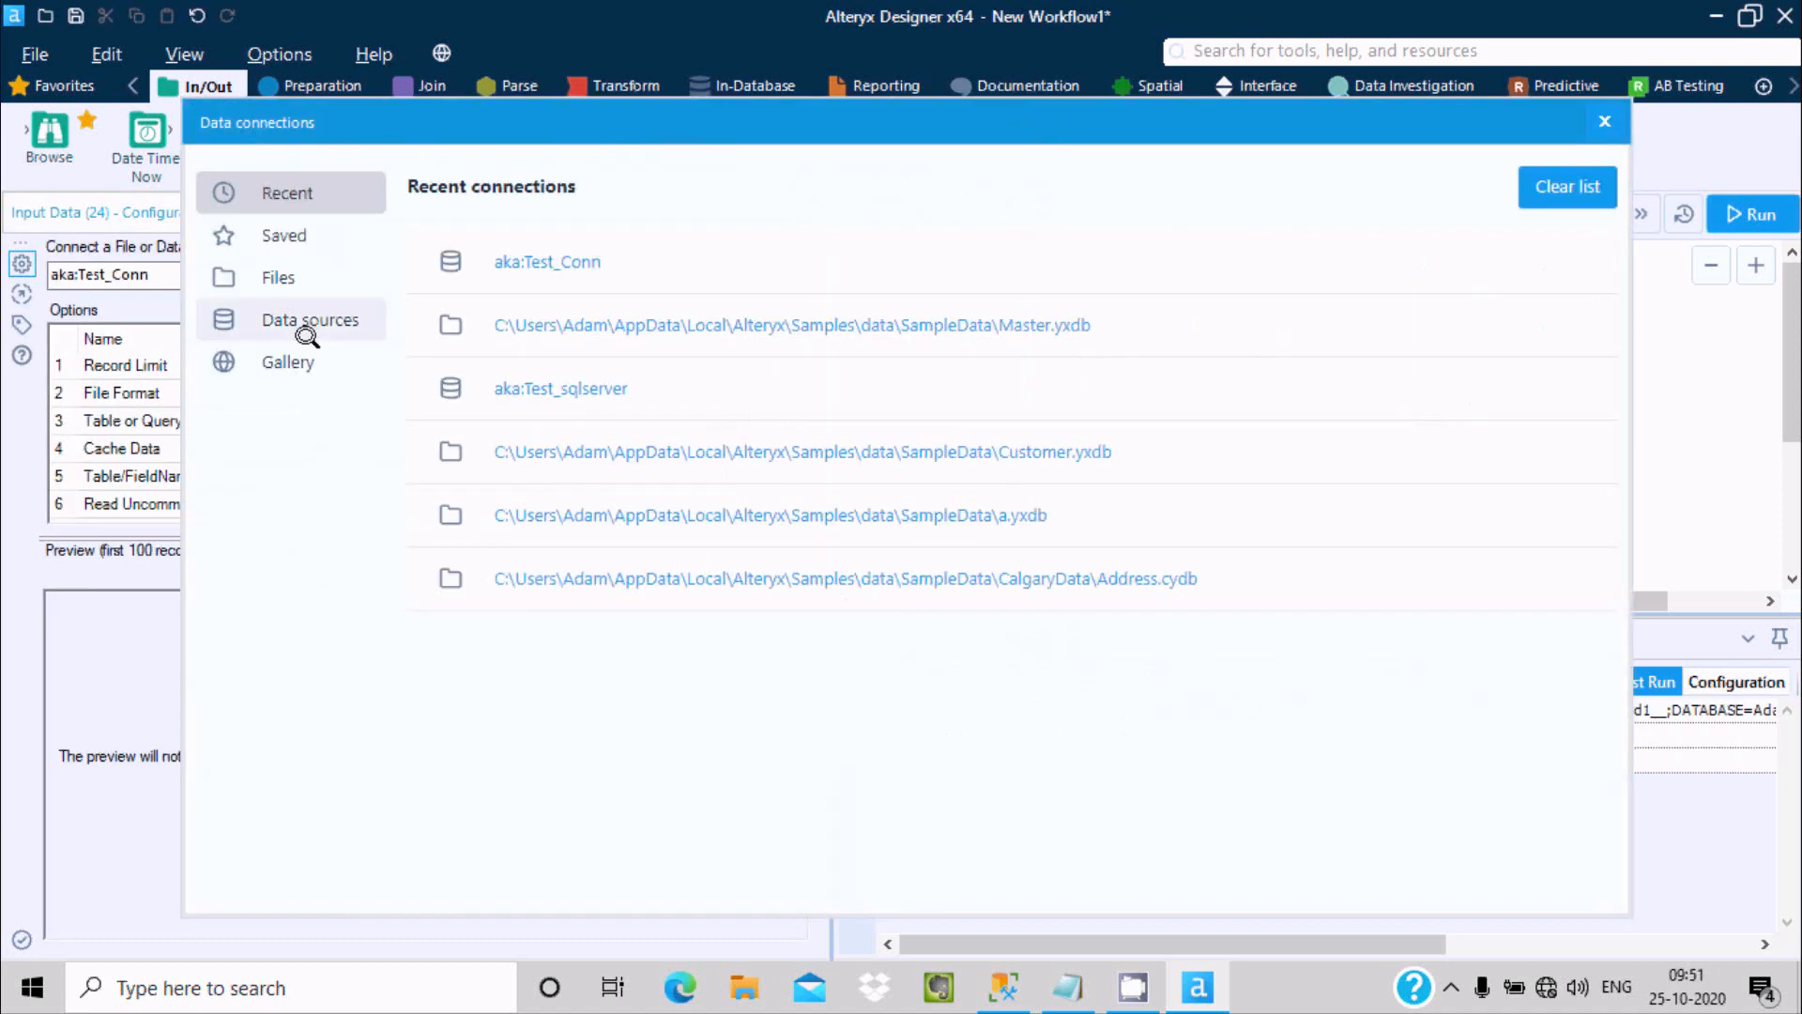
left_click(278, 276)
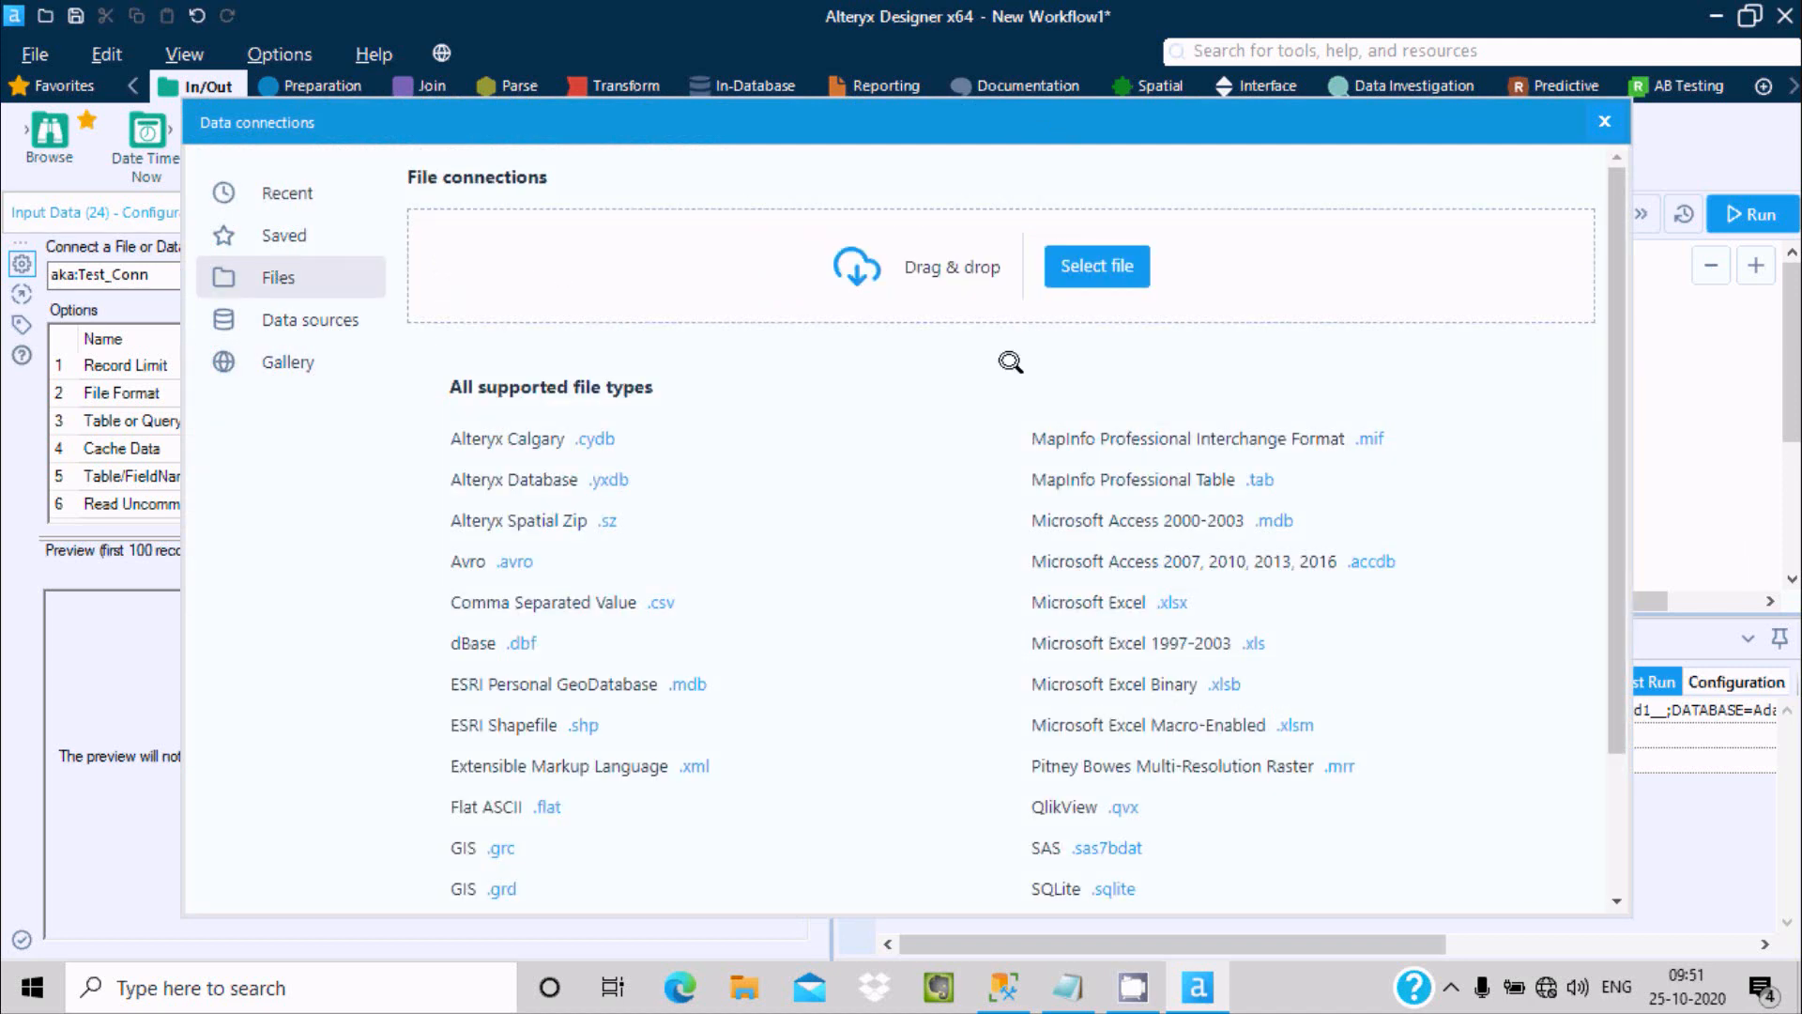
left_click(1097, 266)
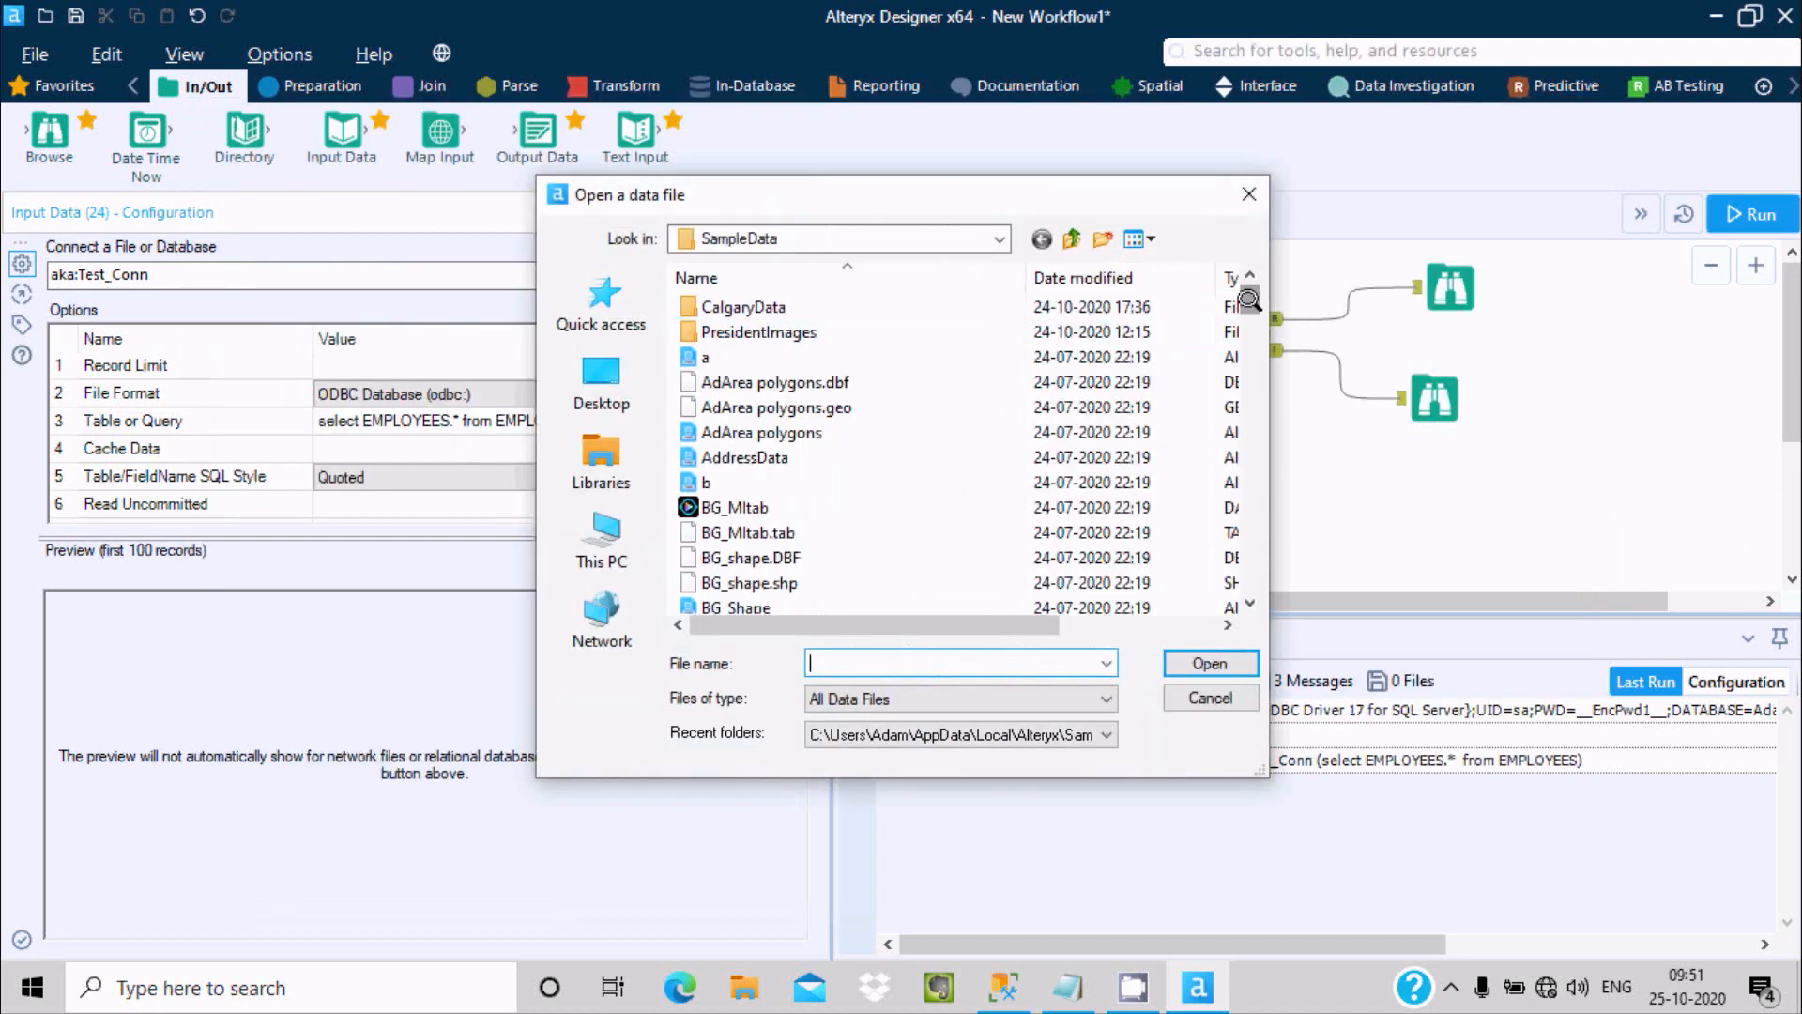
scroll(1248, 299, "down", 8)
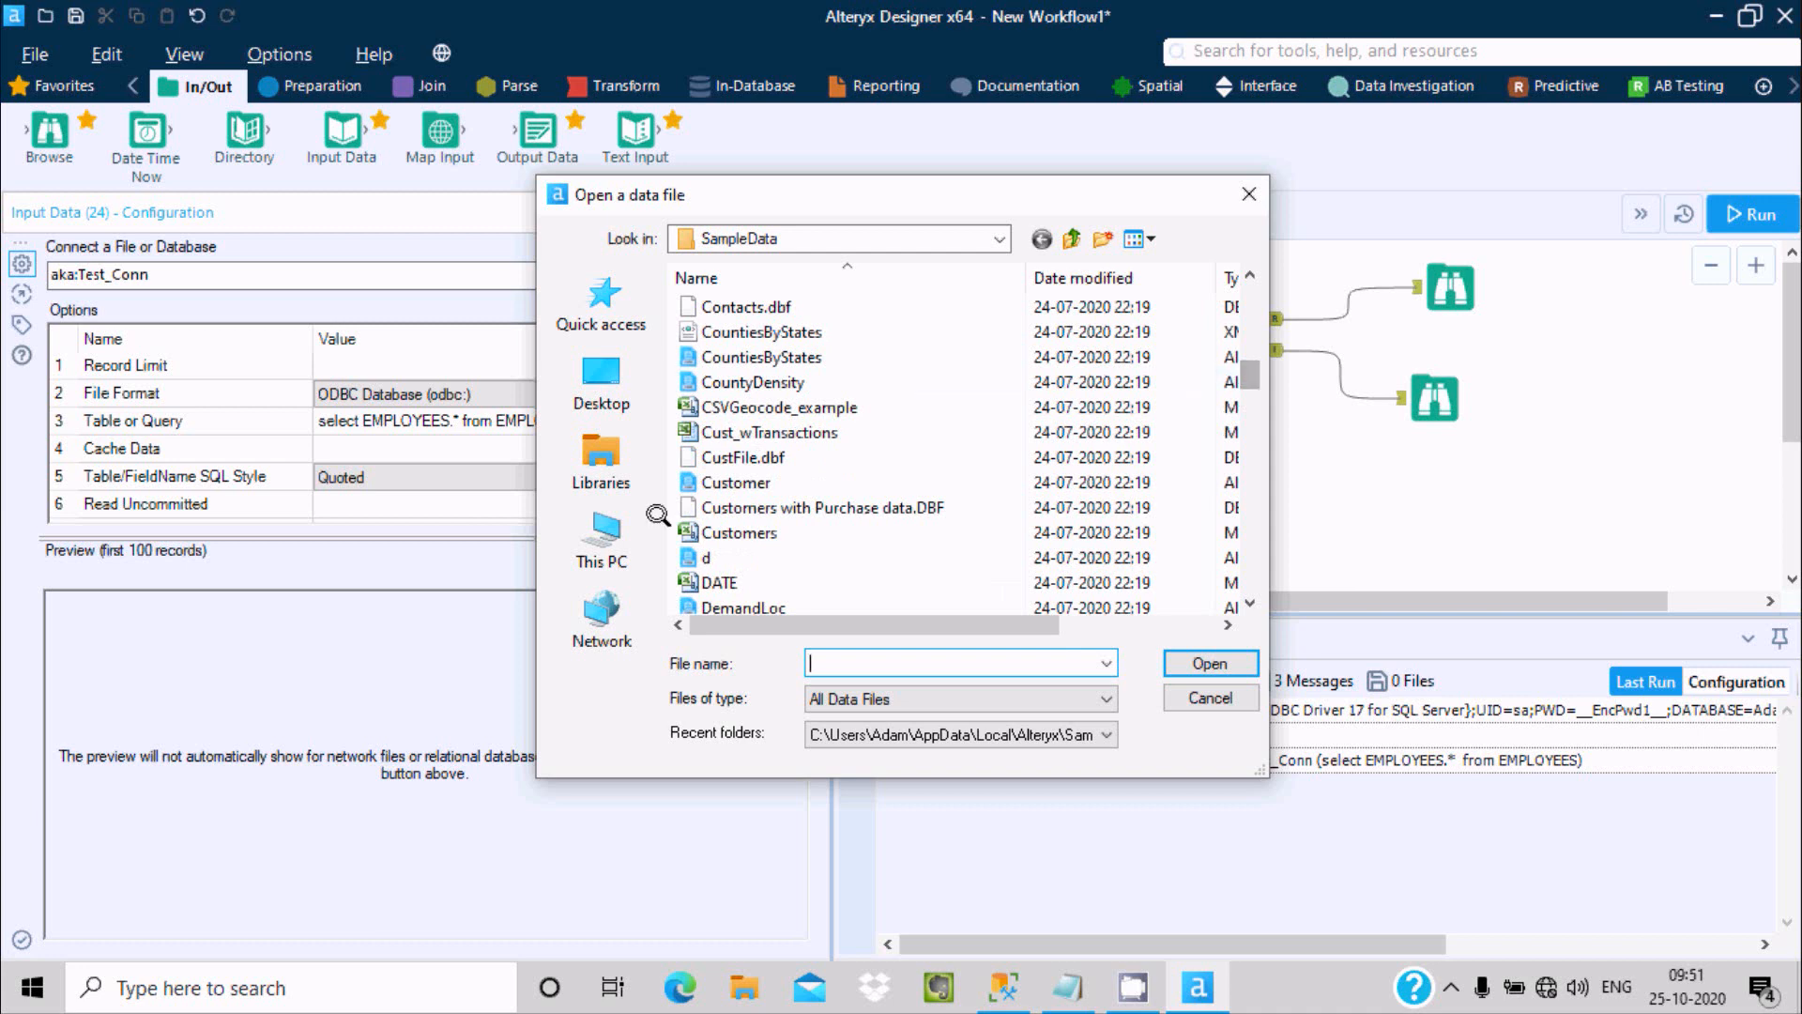
left_click(696, 478)
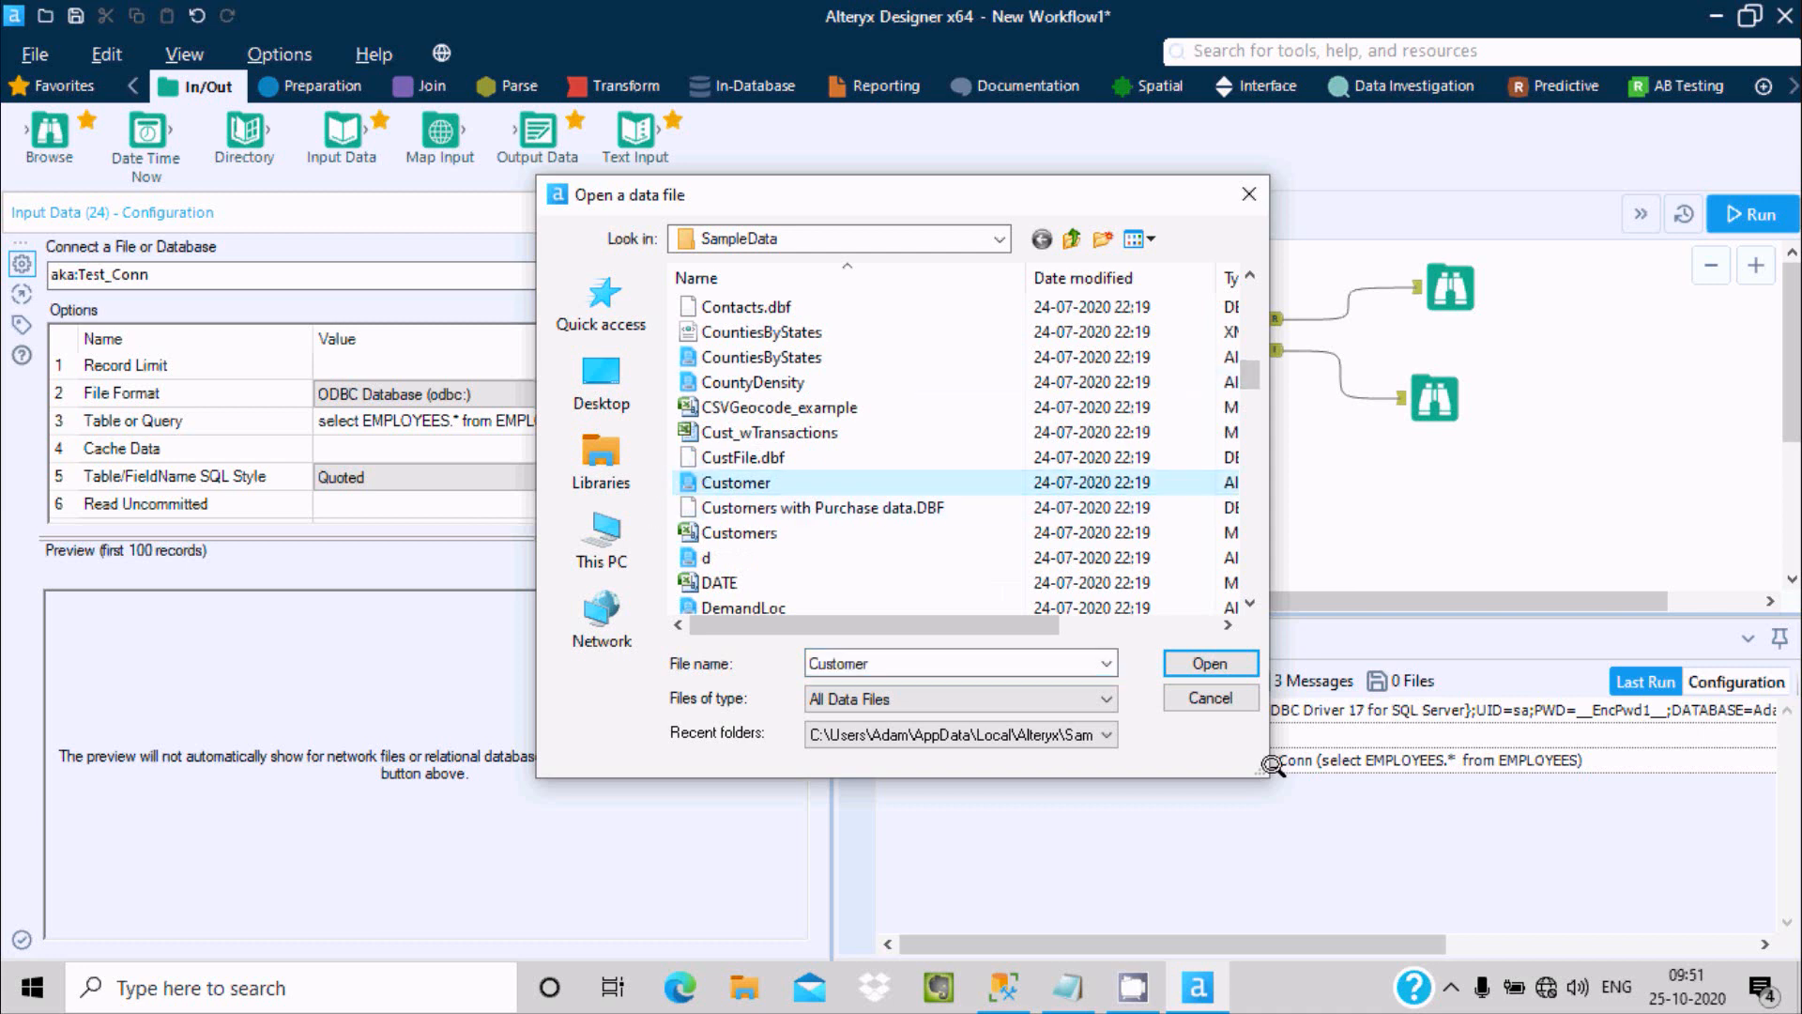
left_click(1210, 663)
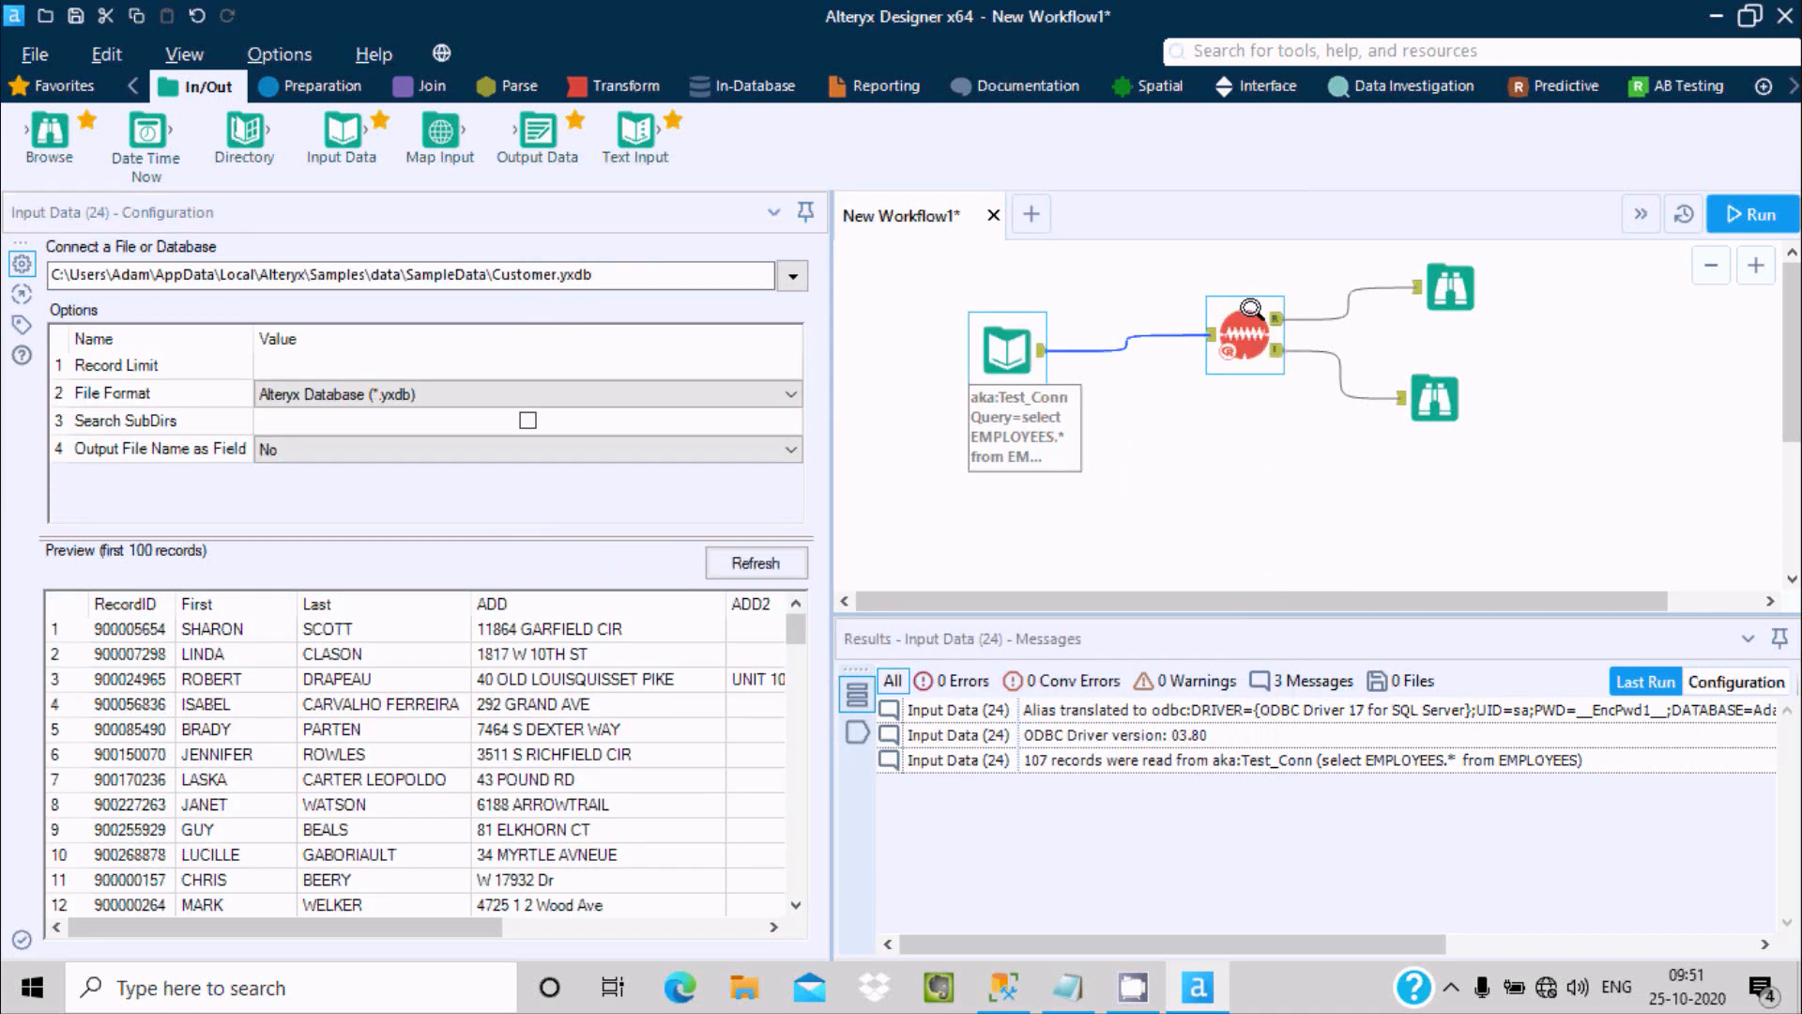
Configure the TS Plot tool with target field RecordID and an annual frequency, run the workflow and dismiss the run message.
left_click(1250, 312)
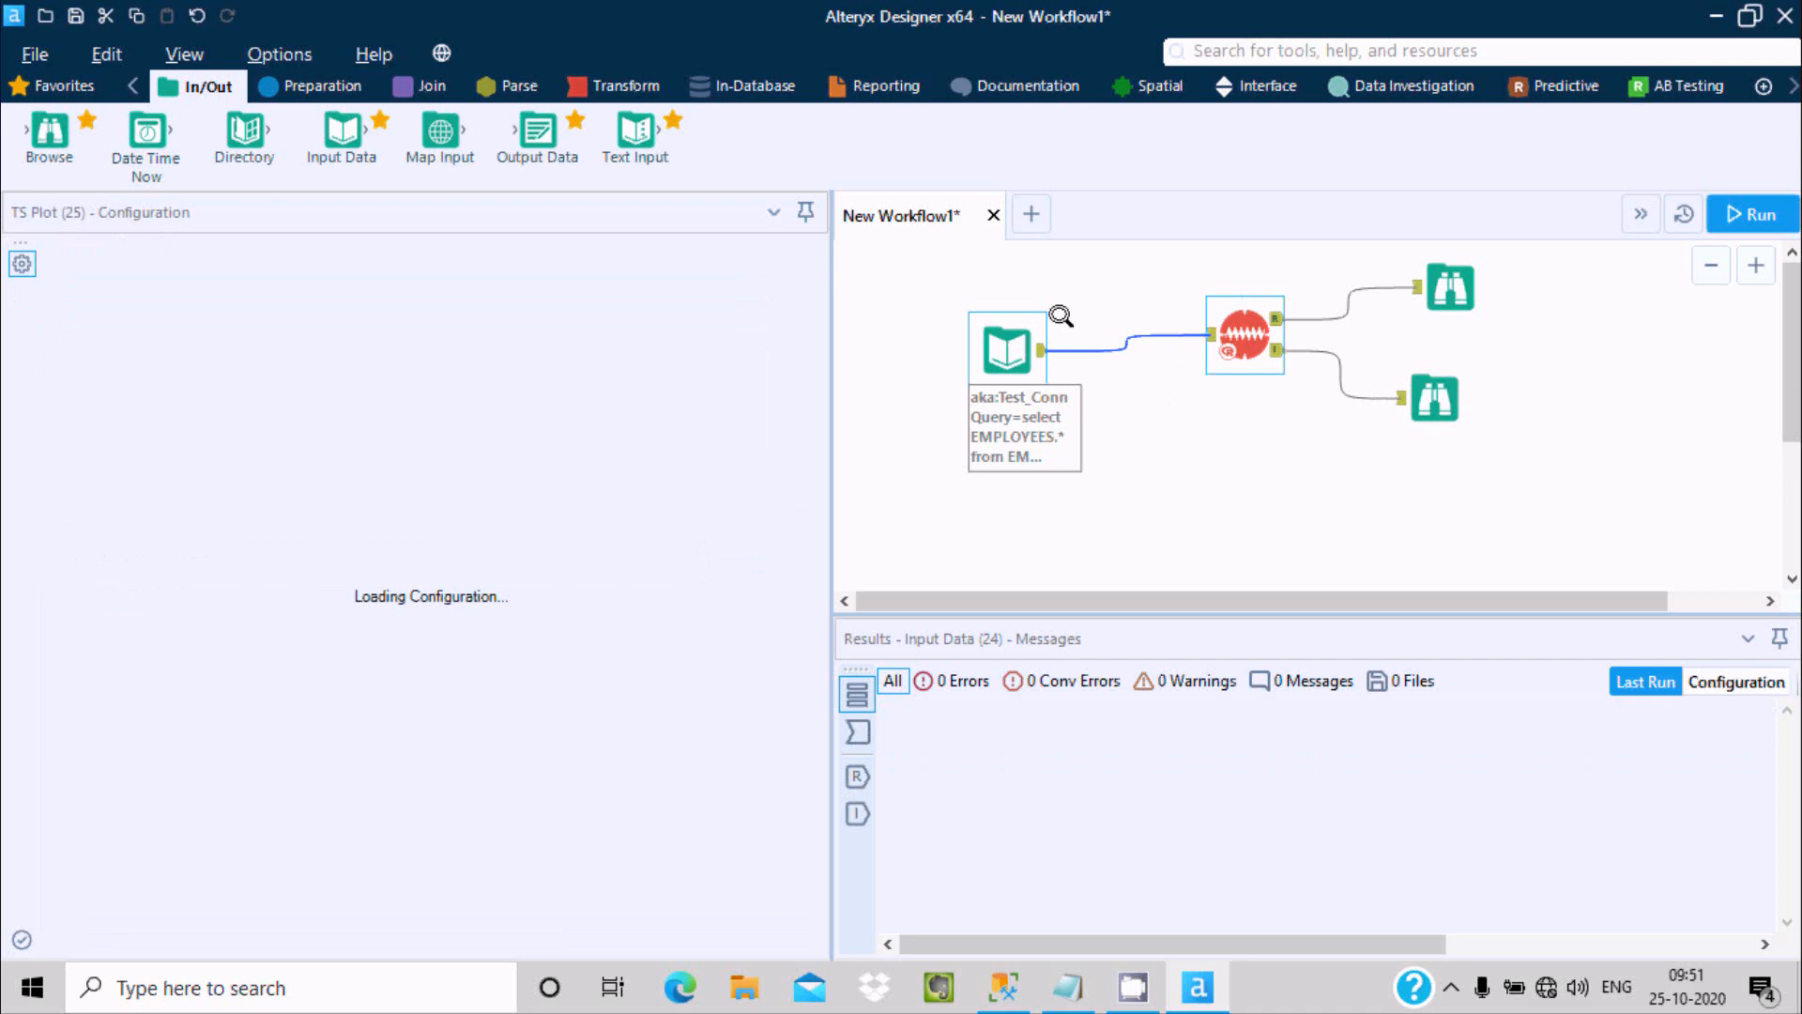
left_click(191, 312)
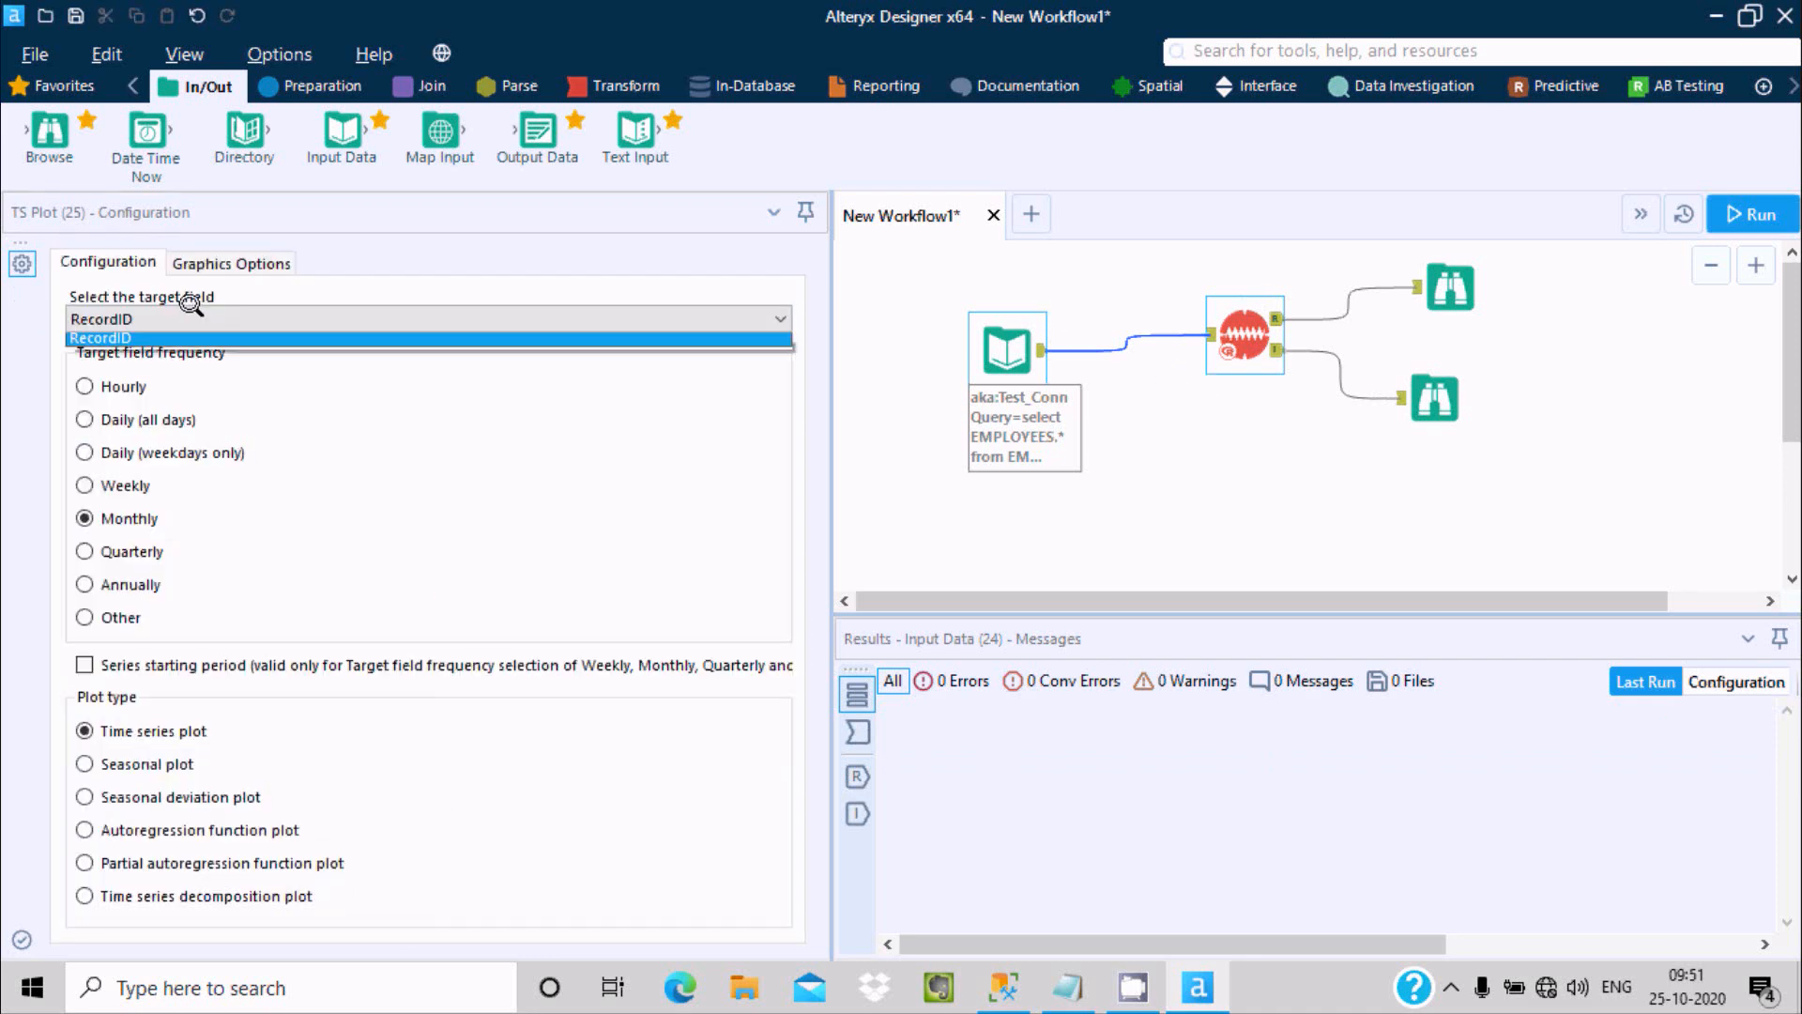
left_click(192, 450)
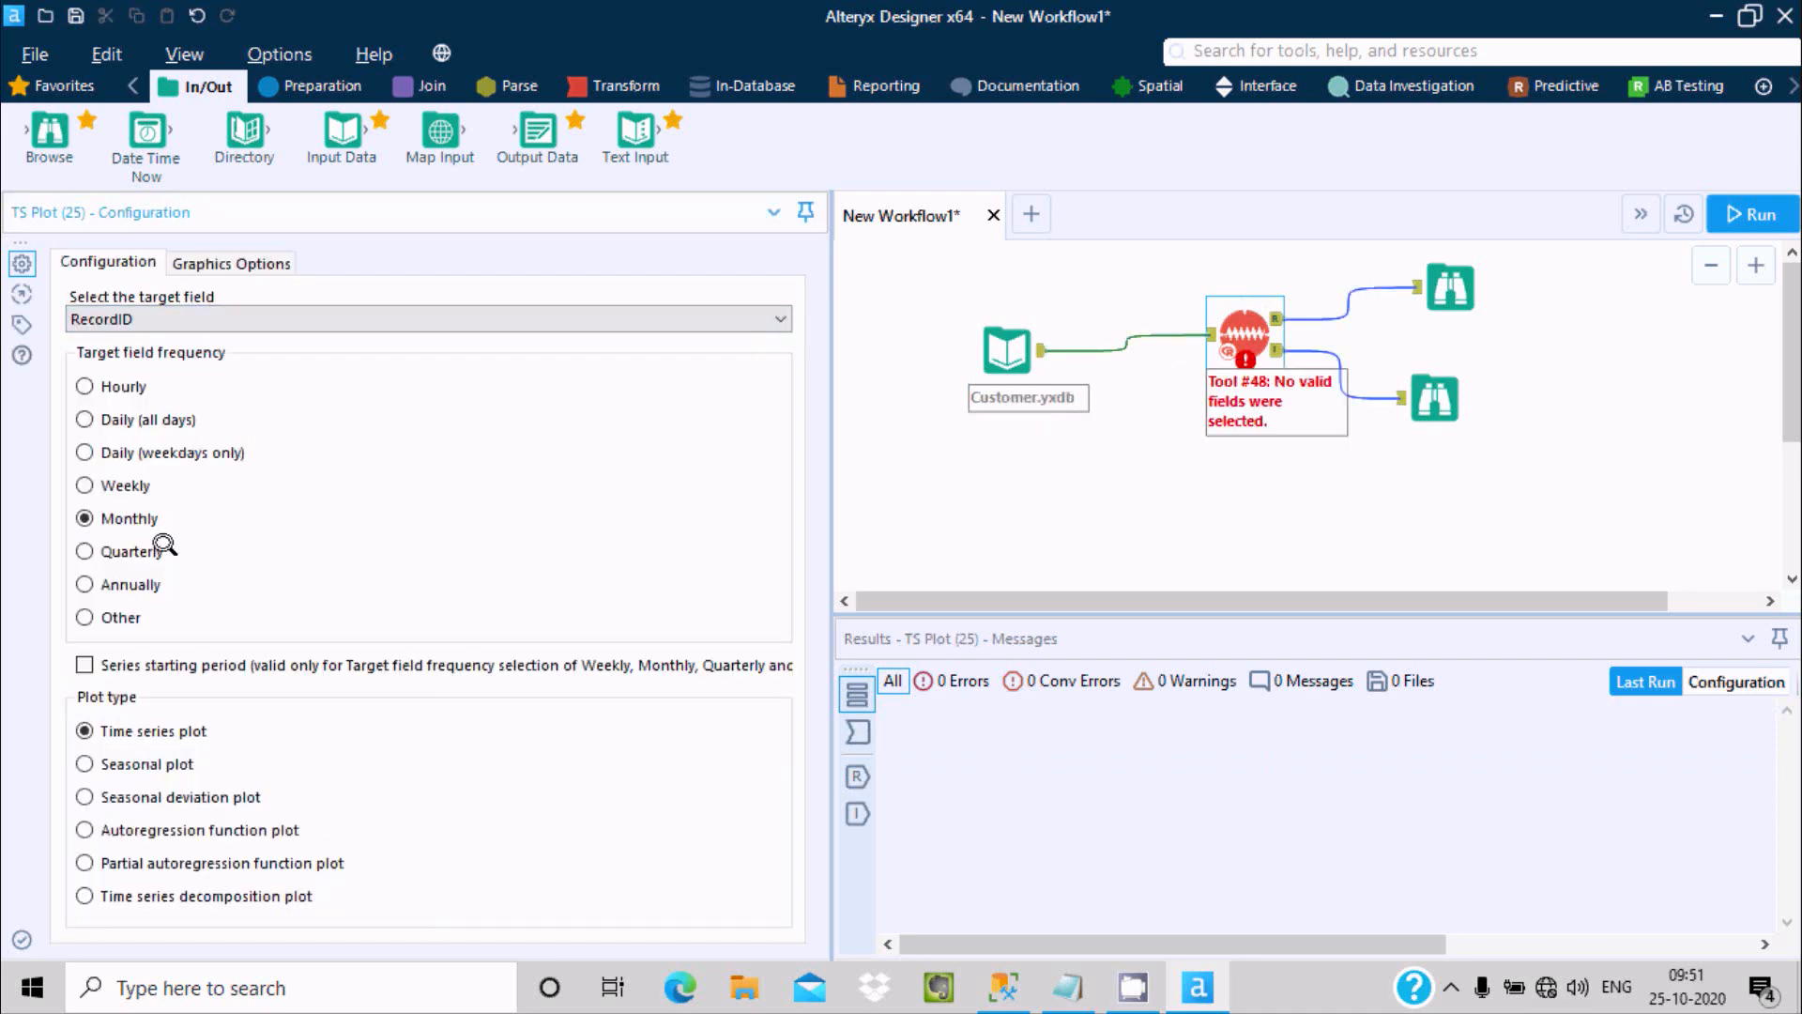
left_click(84, 584)
left_click(1748, 214)
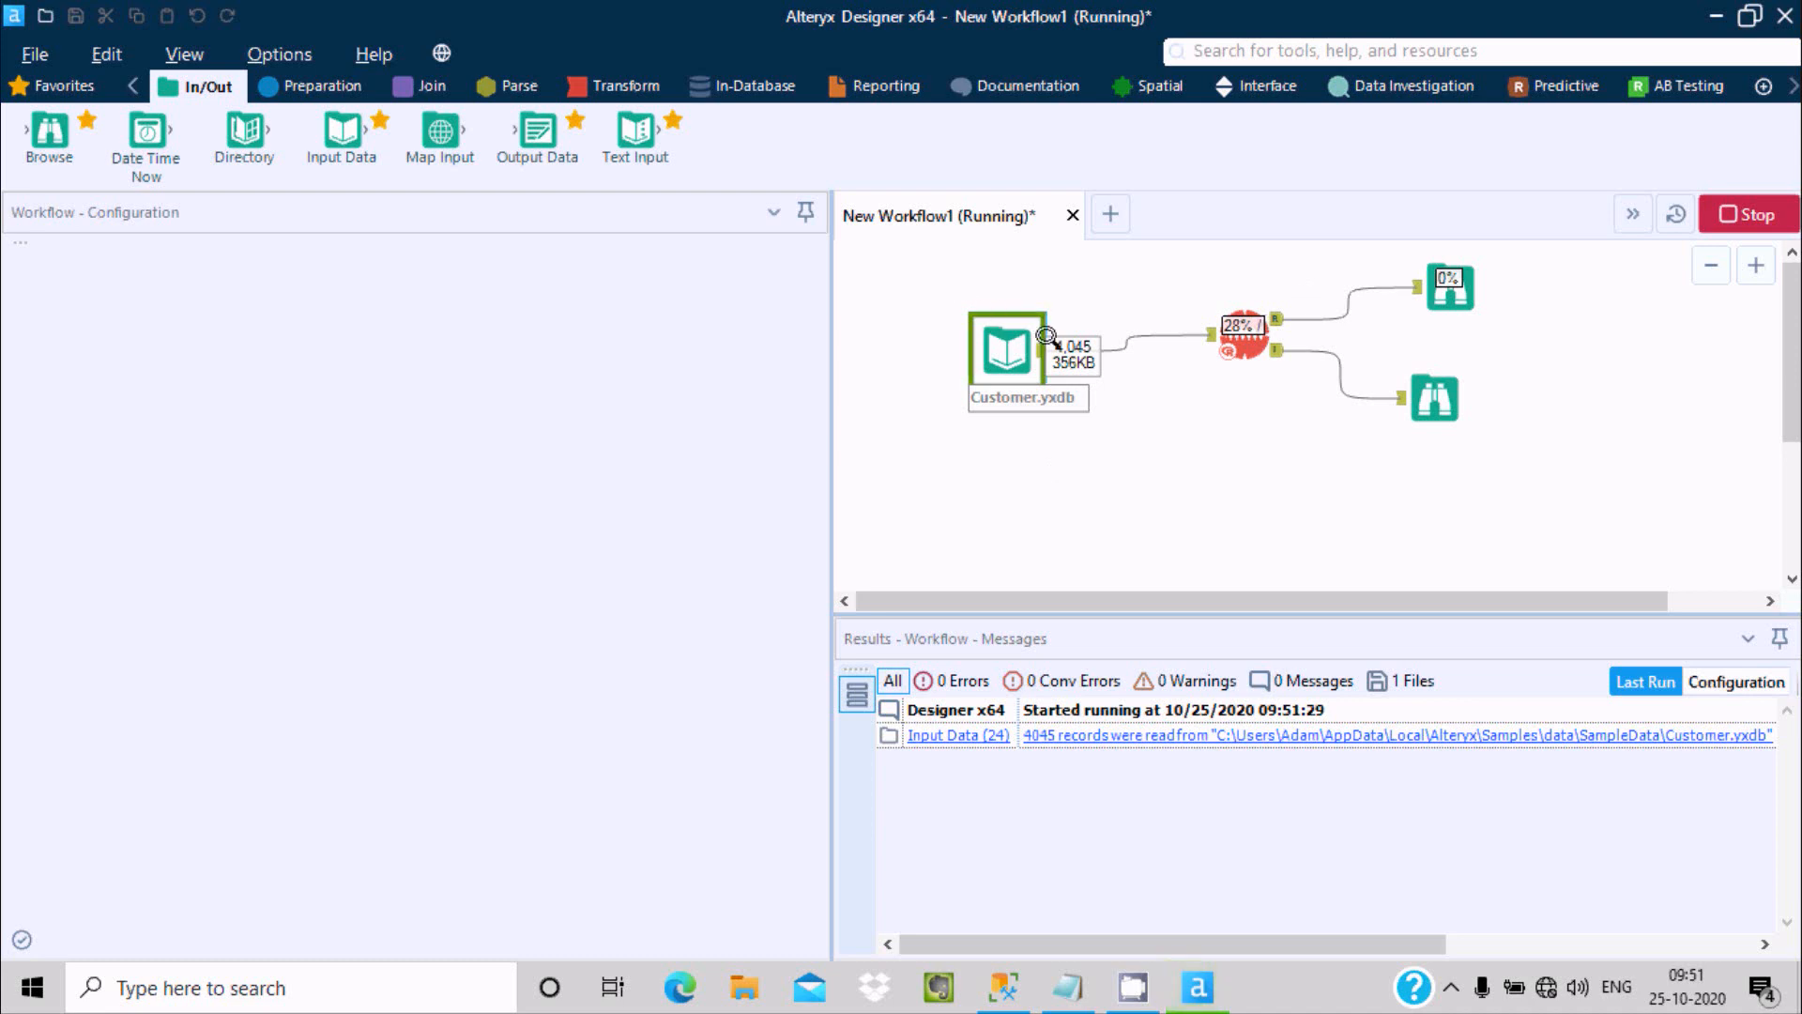
left_click(1244, 333)
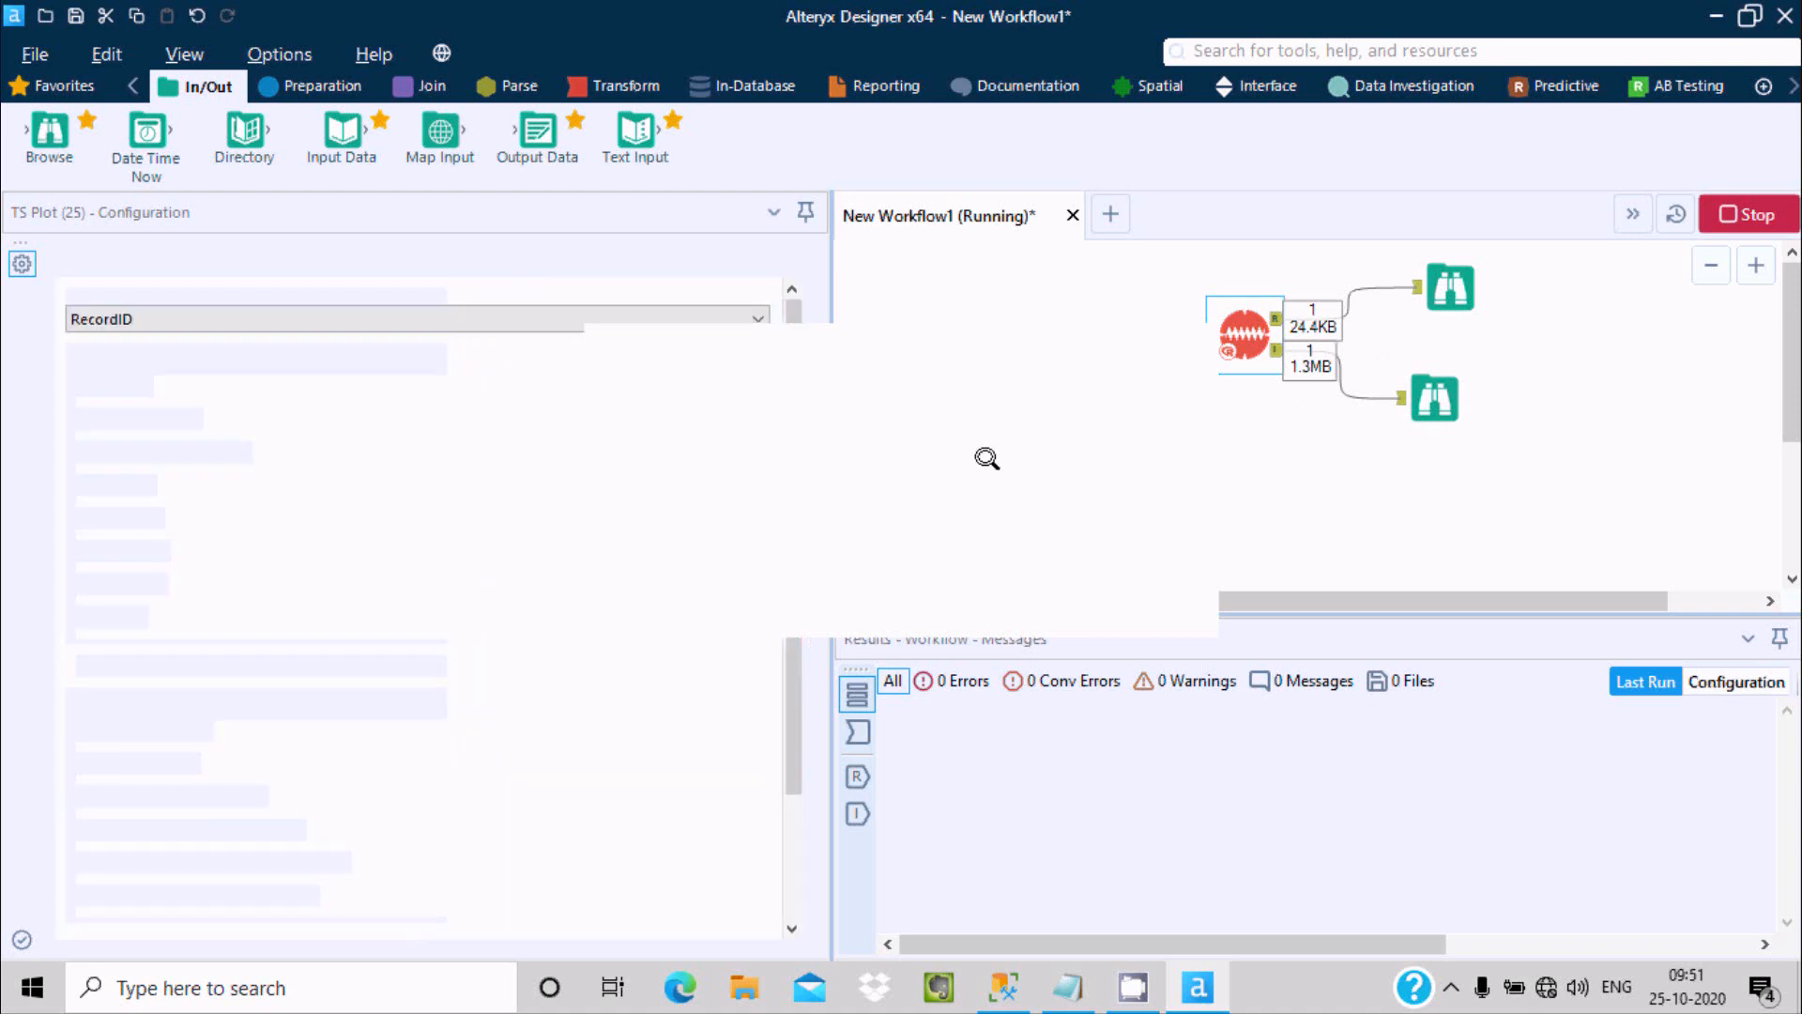
left_click(1106, 589)
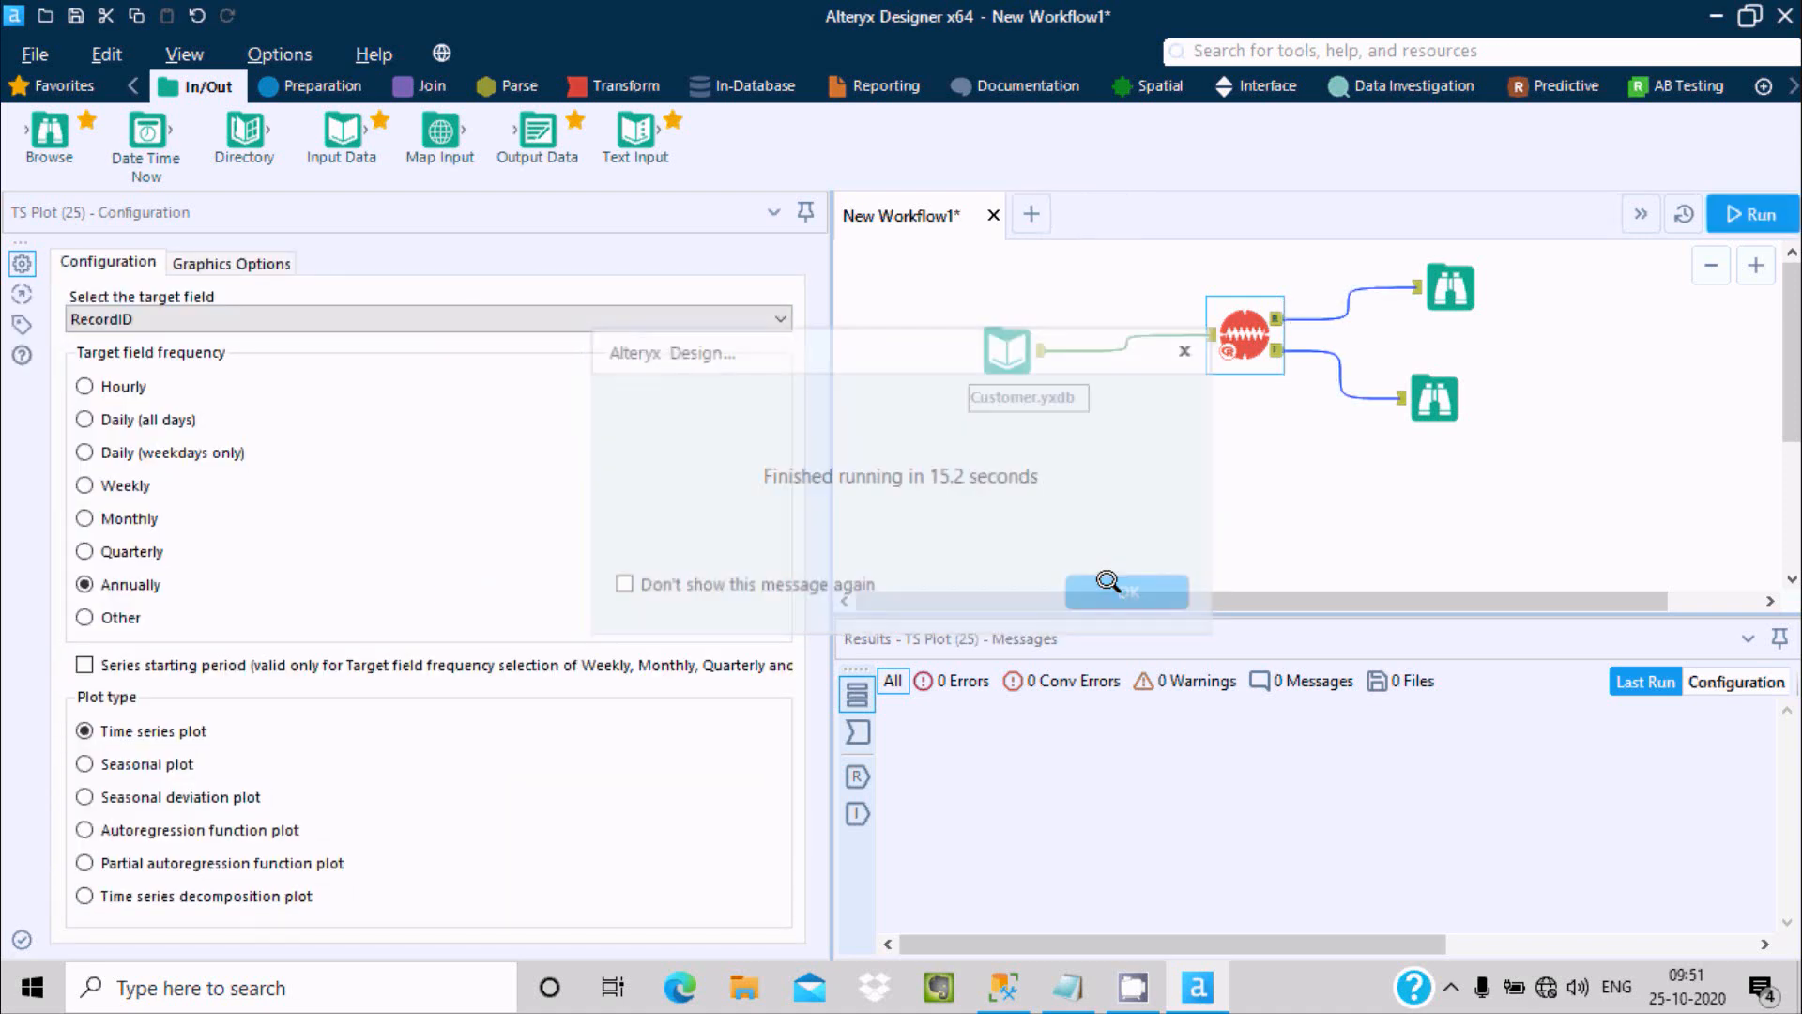
Examine the RecordID time series graph from the TS Plot's R output and the interactive report from its I output.
left_click(1427, 272)
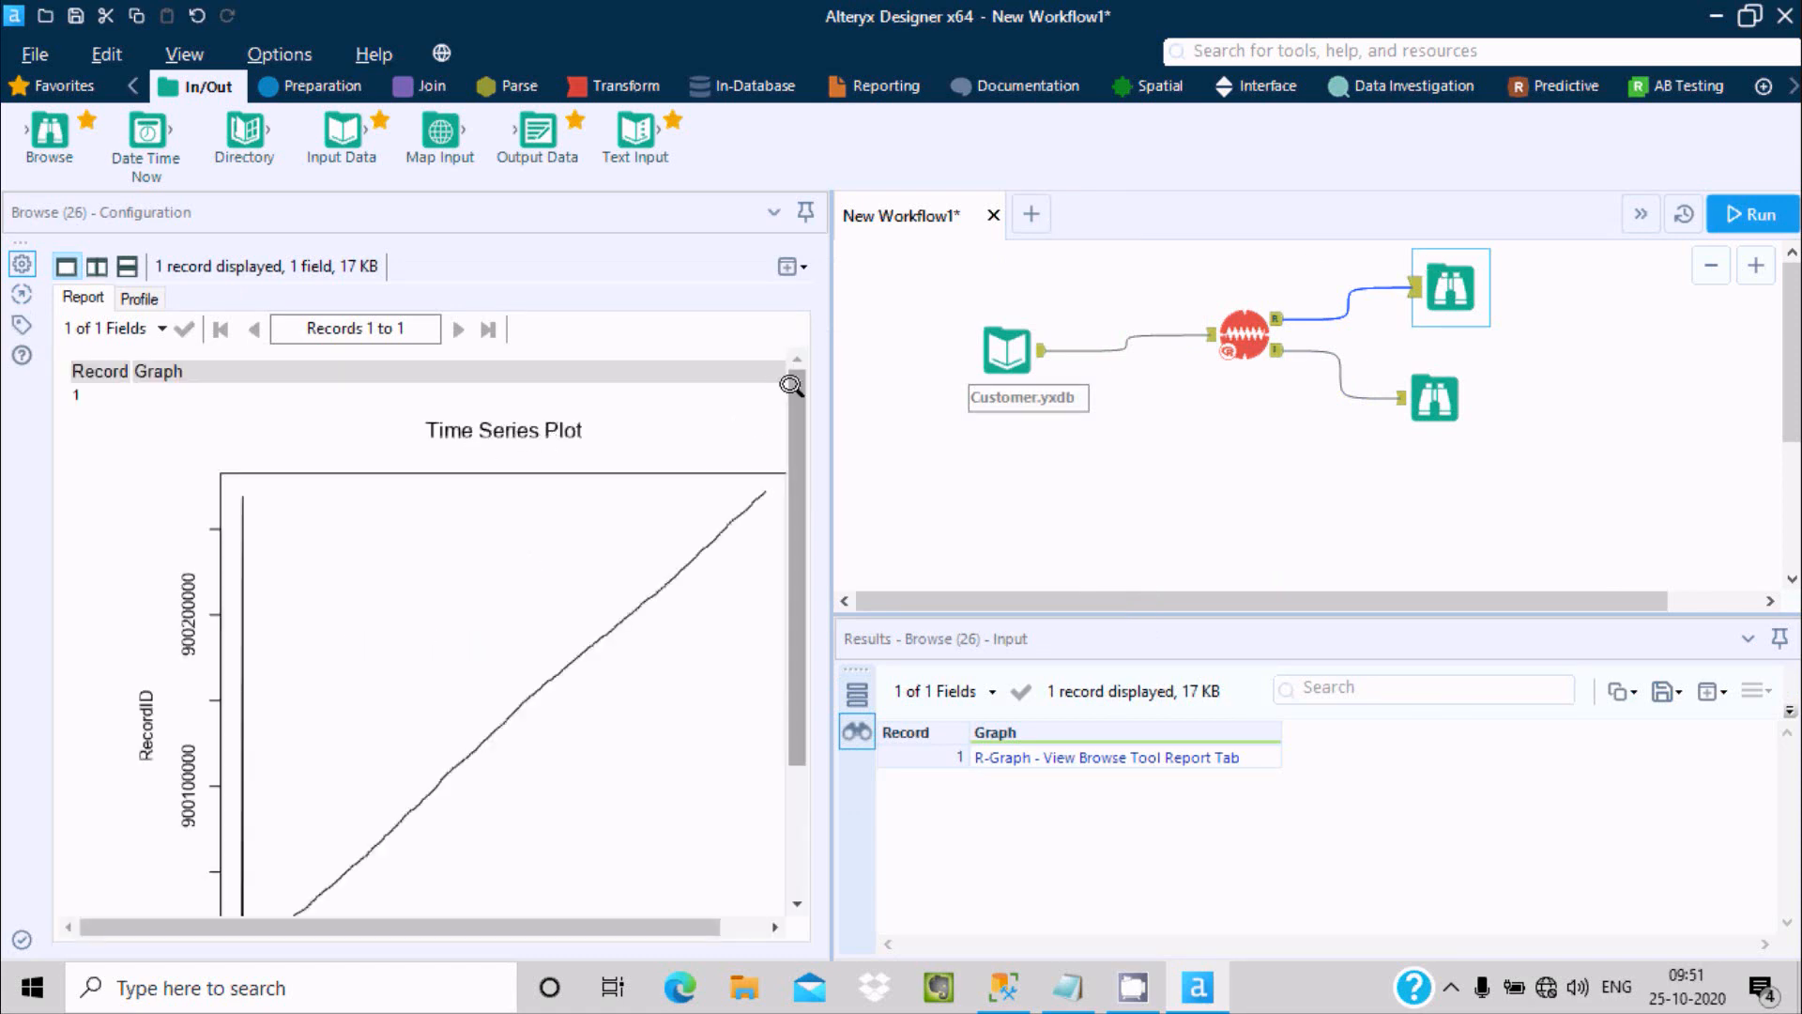
scroll(479, 600, "down", 2)
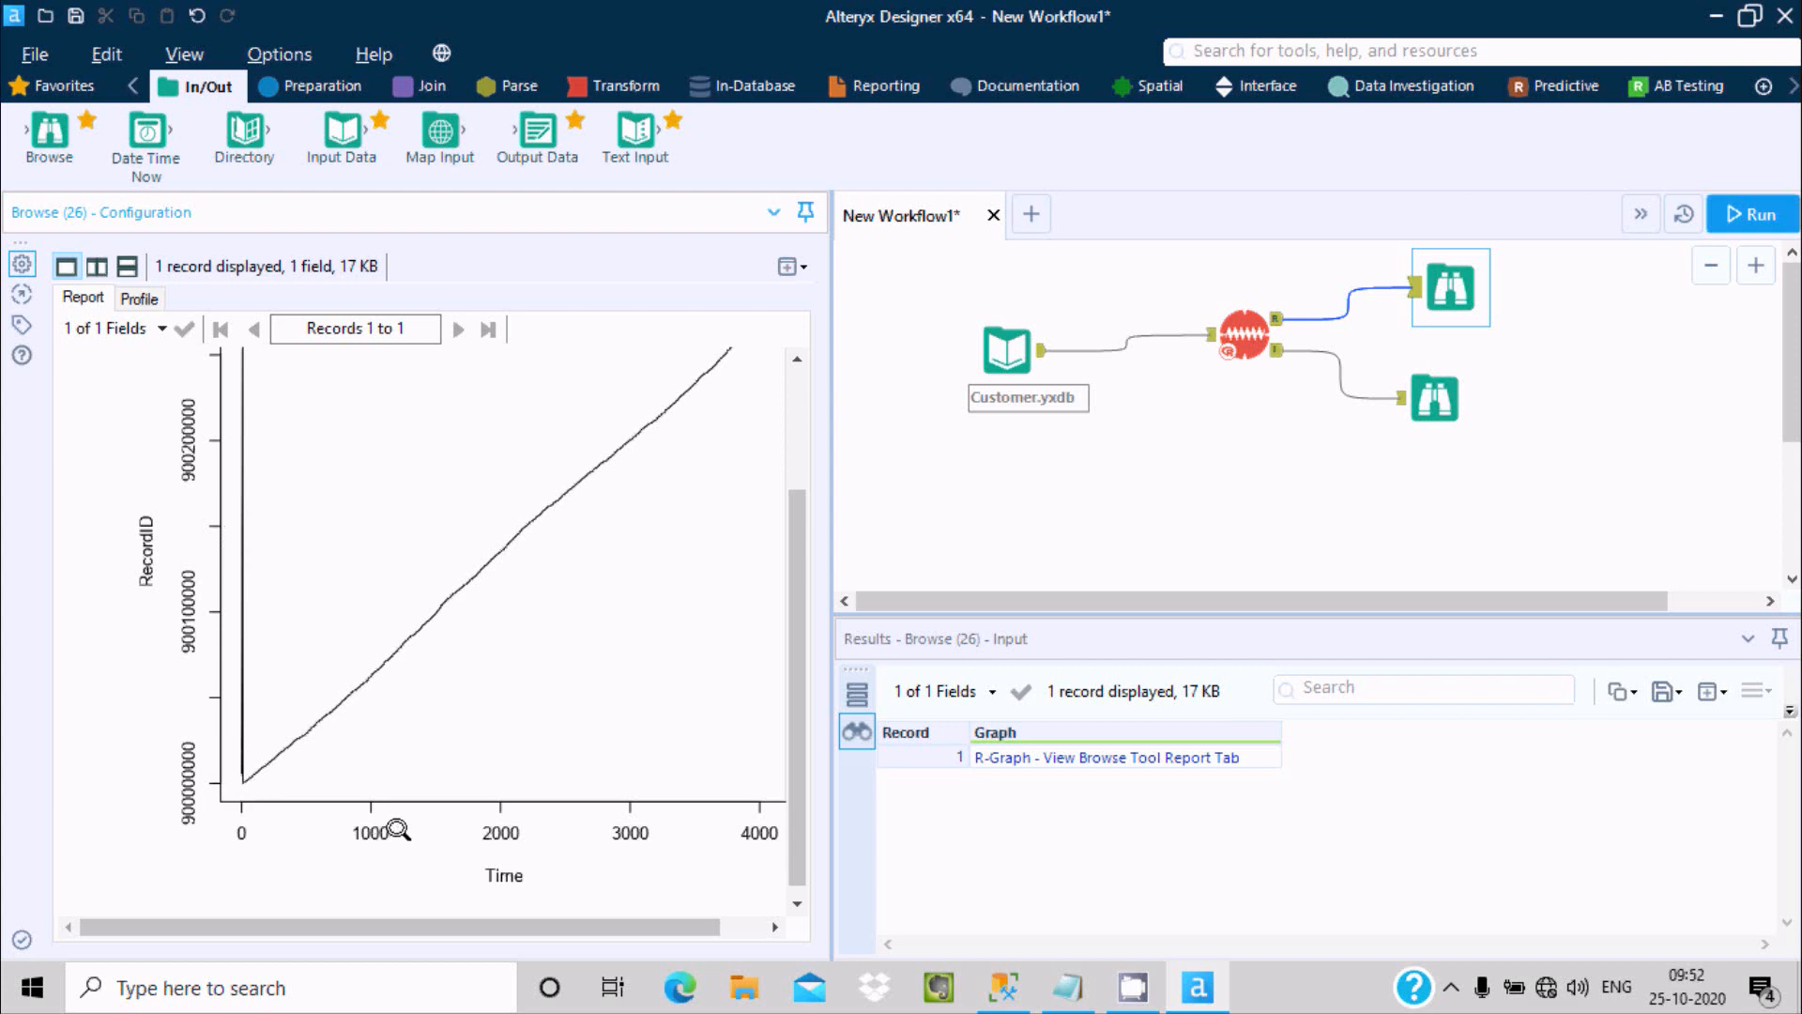
left_click(1432, 412)
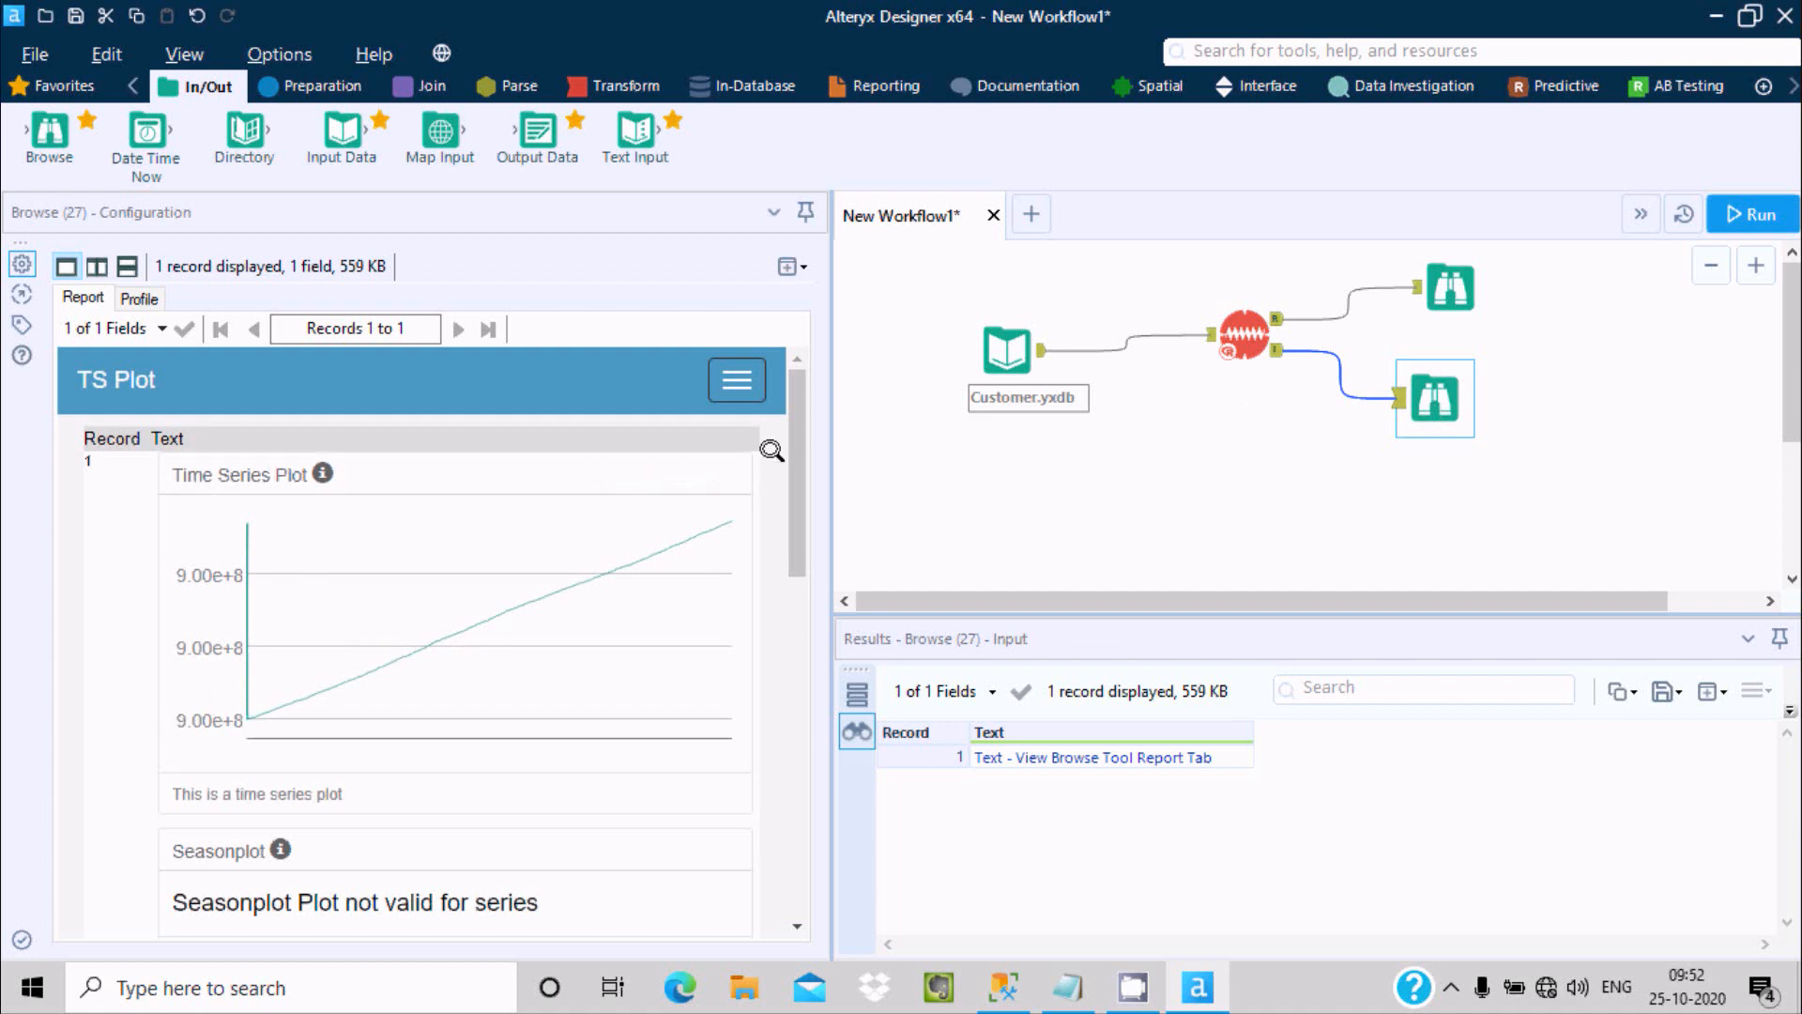
left_click_drag(792, 495, 809, 577)
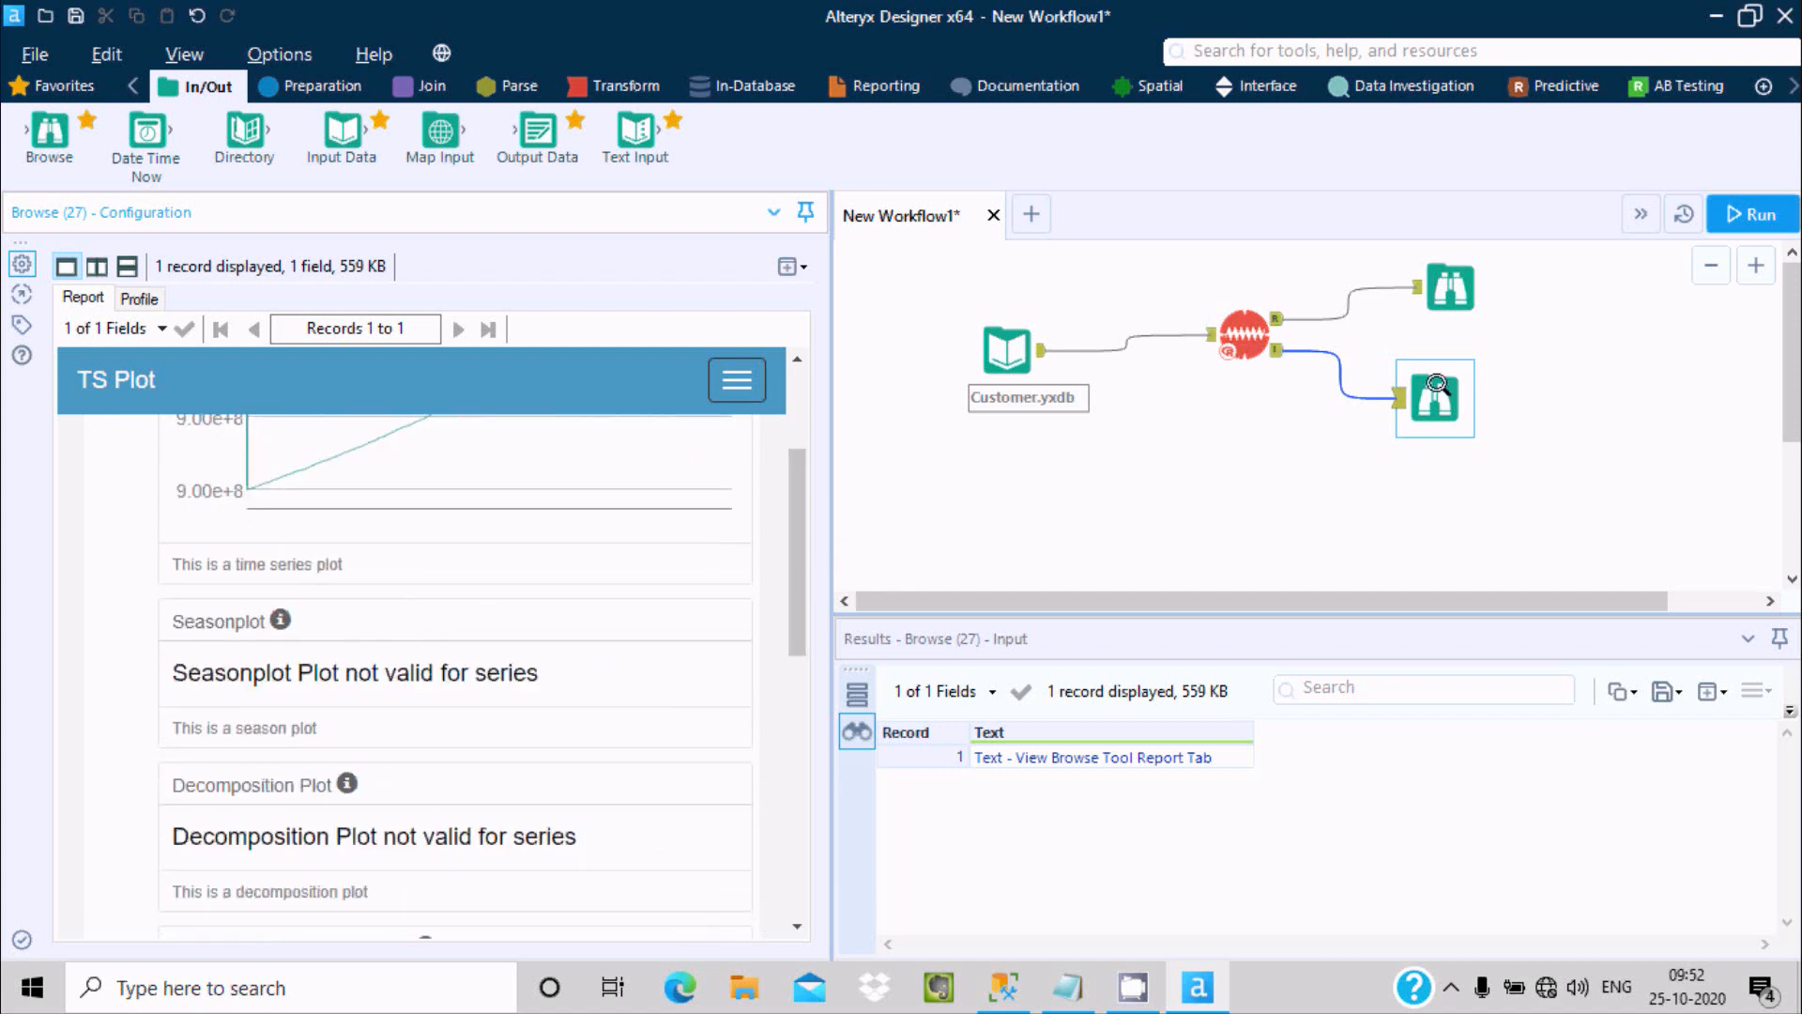
left_click(1436, 384)
left_click(1427, 284)
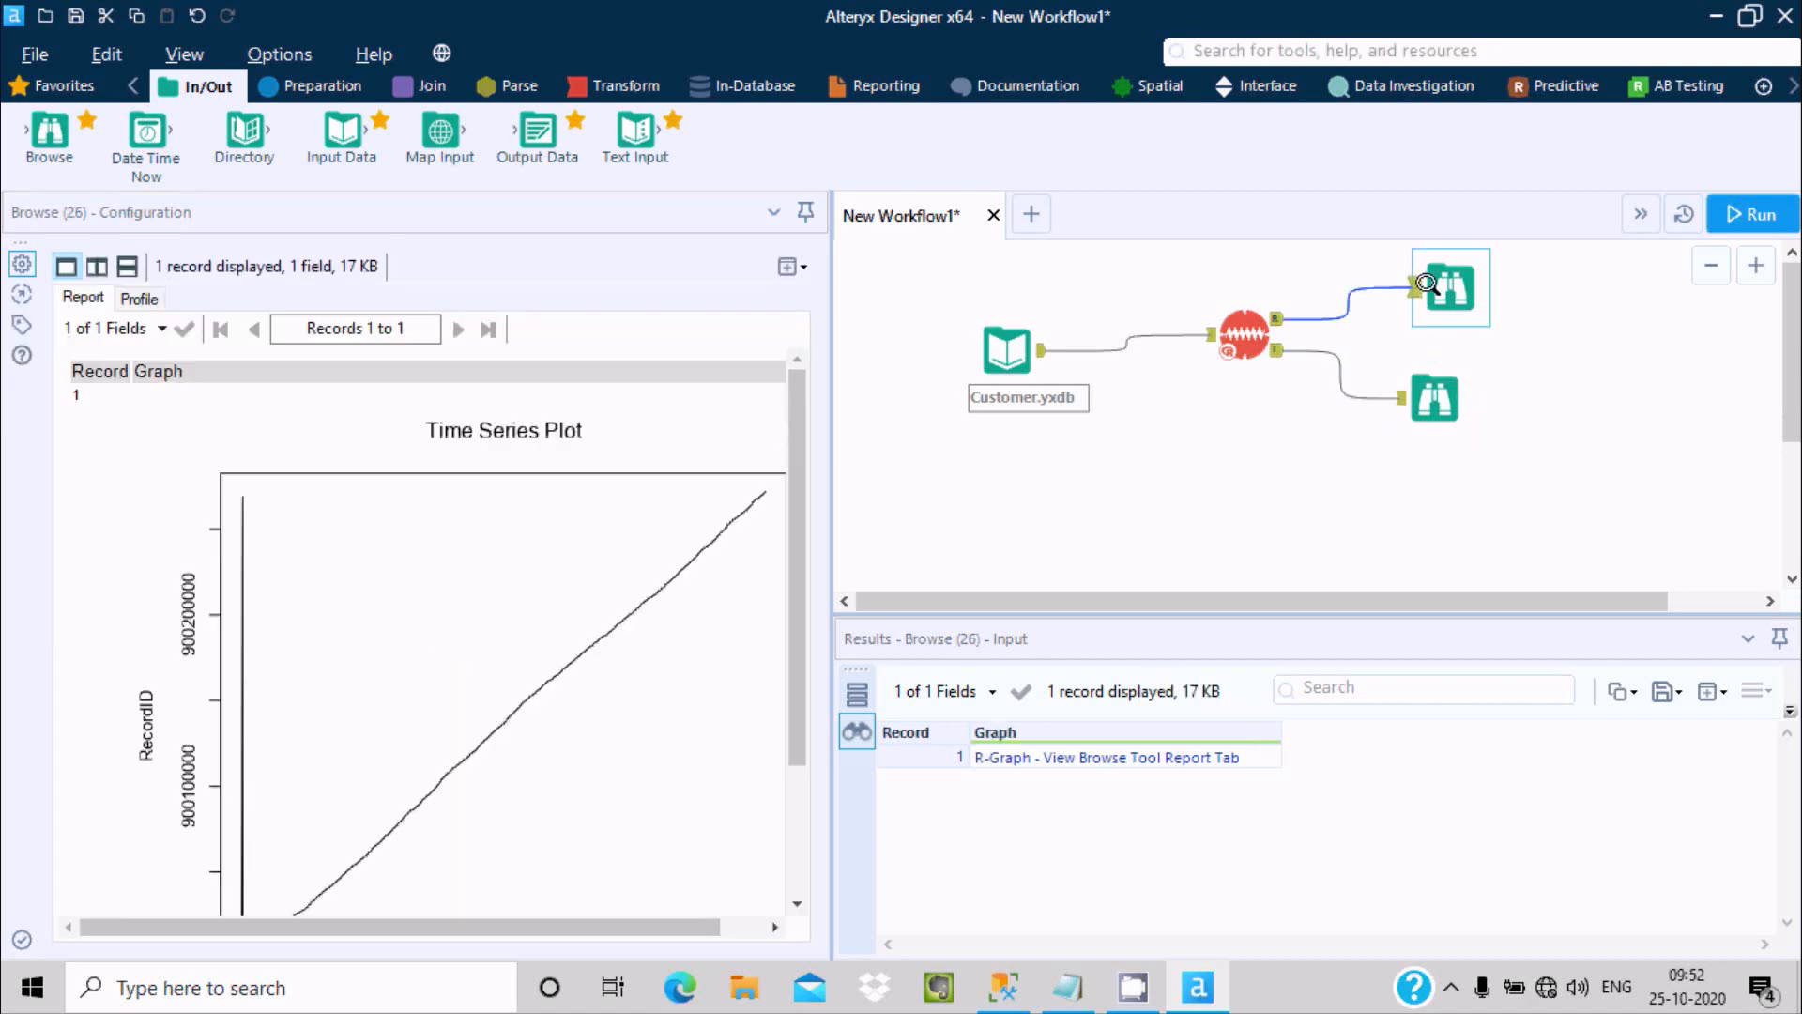
Bring the Time Series tool category into view.
left_click(1746, 86)
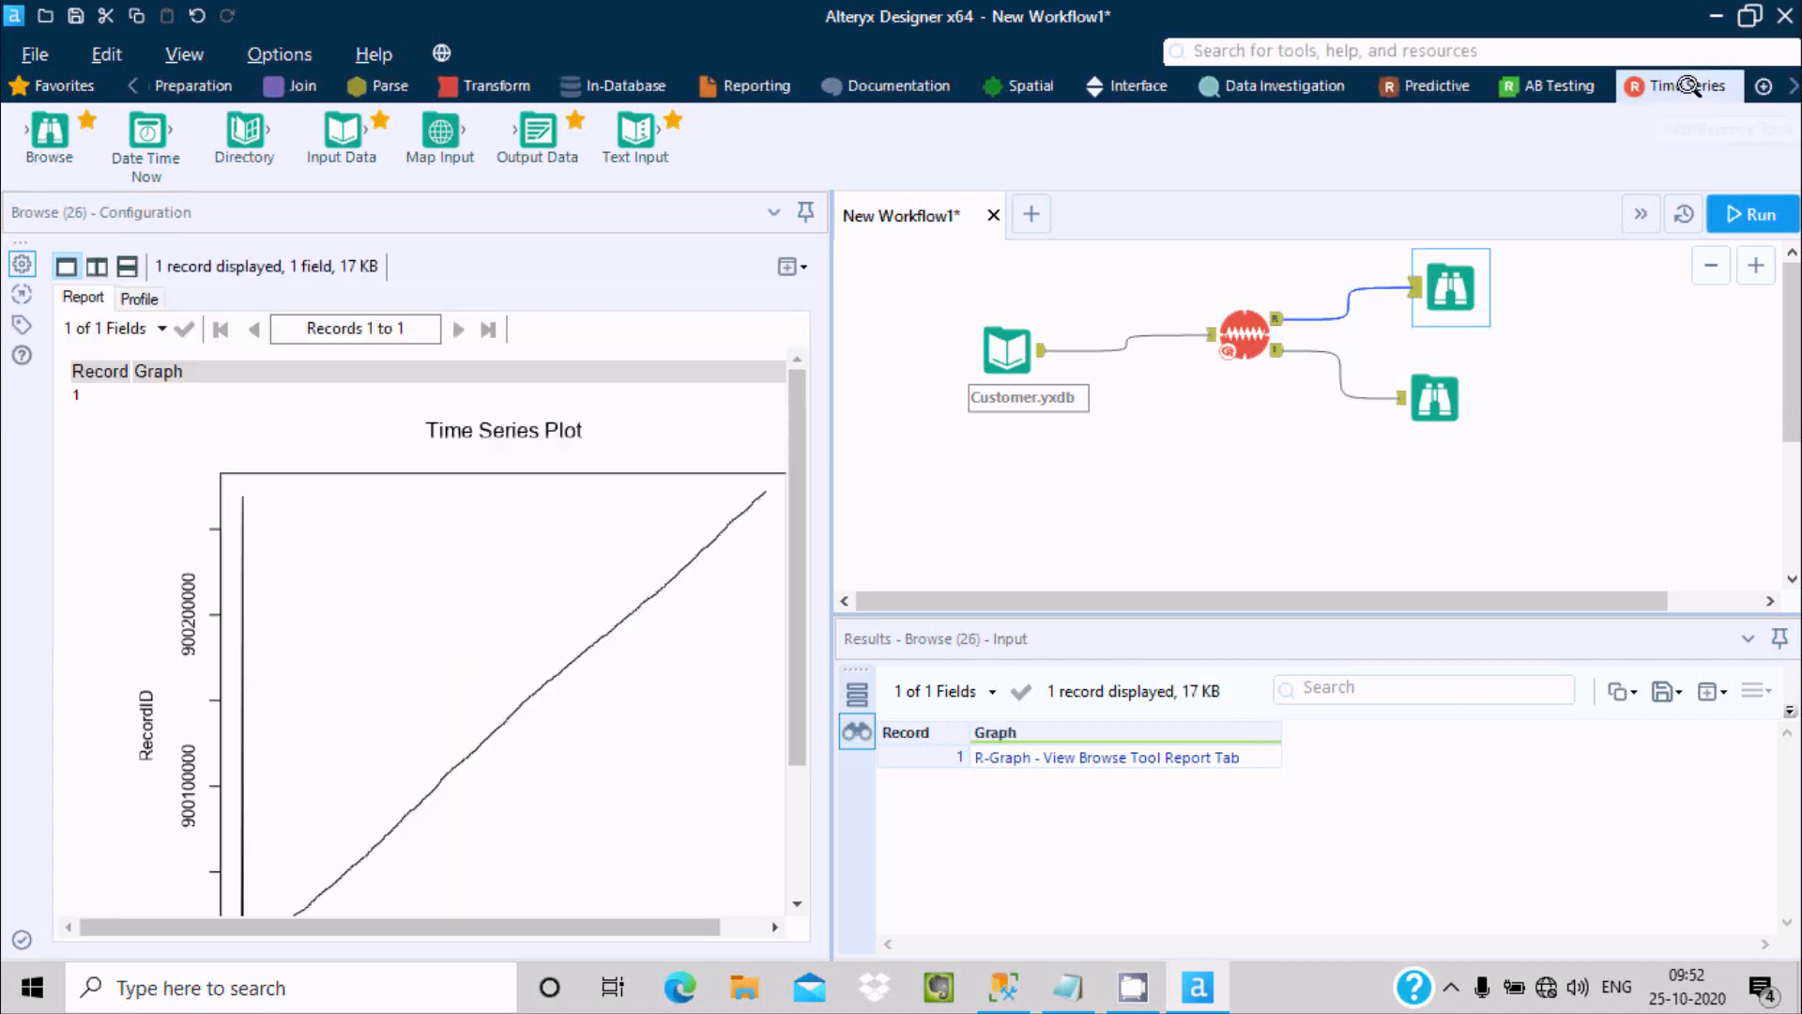